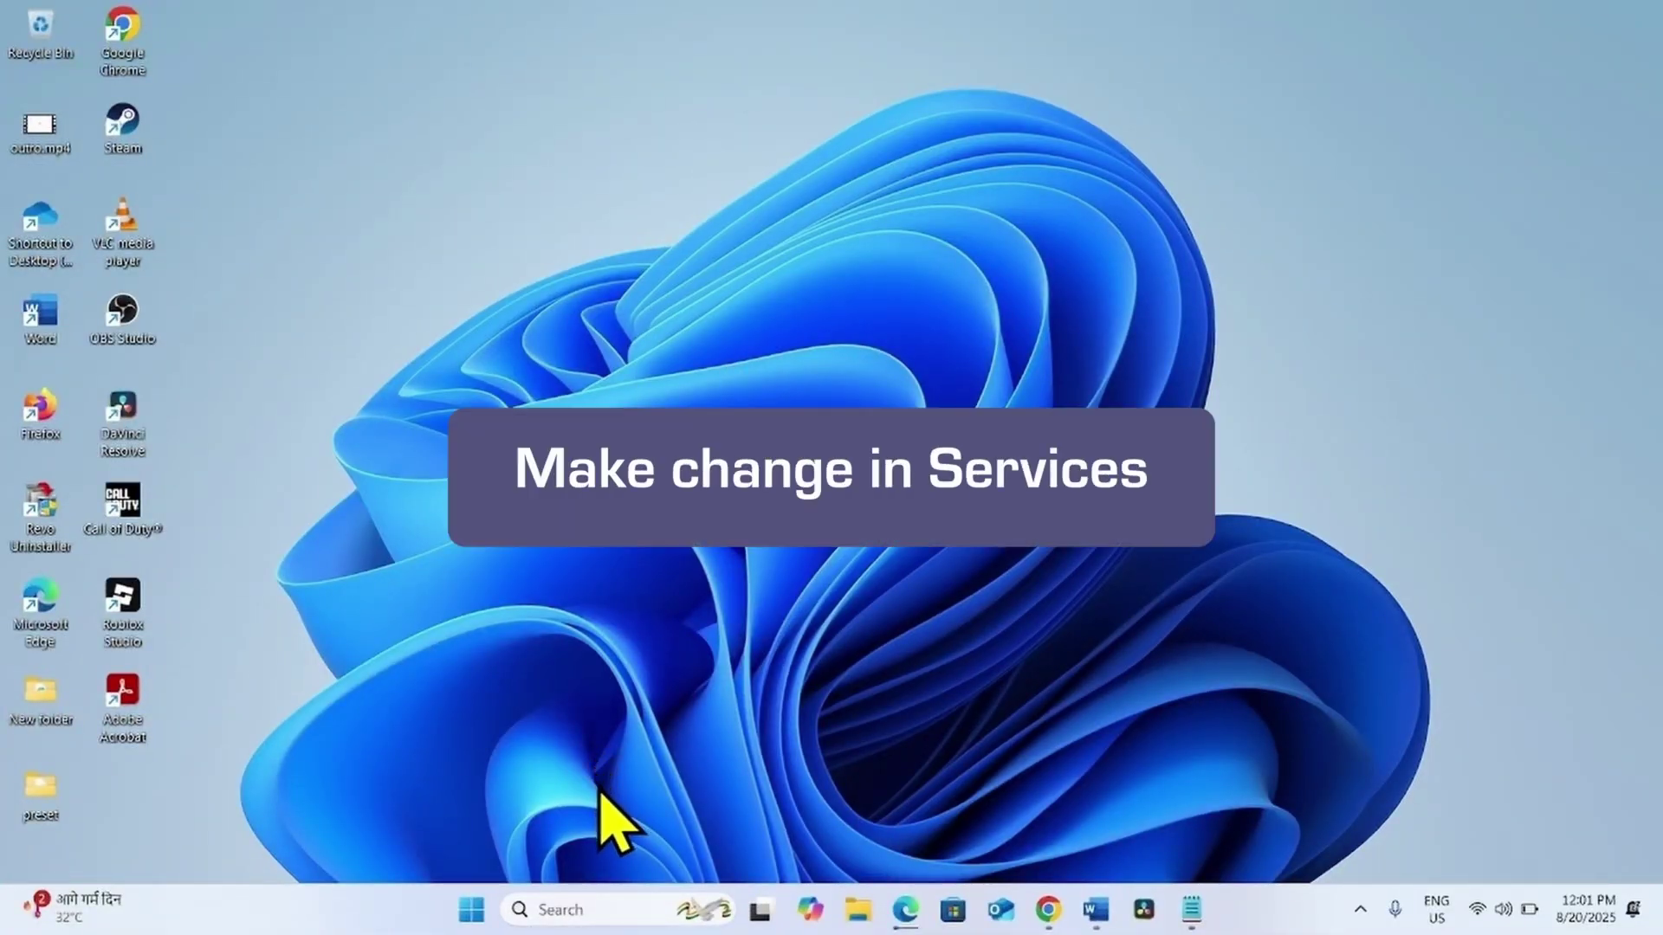
# Step: Search for 'services' and launch the Services console
pyautogui.click(599, 909)
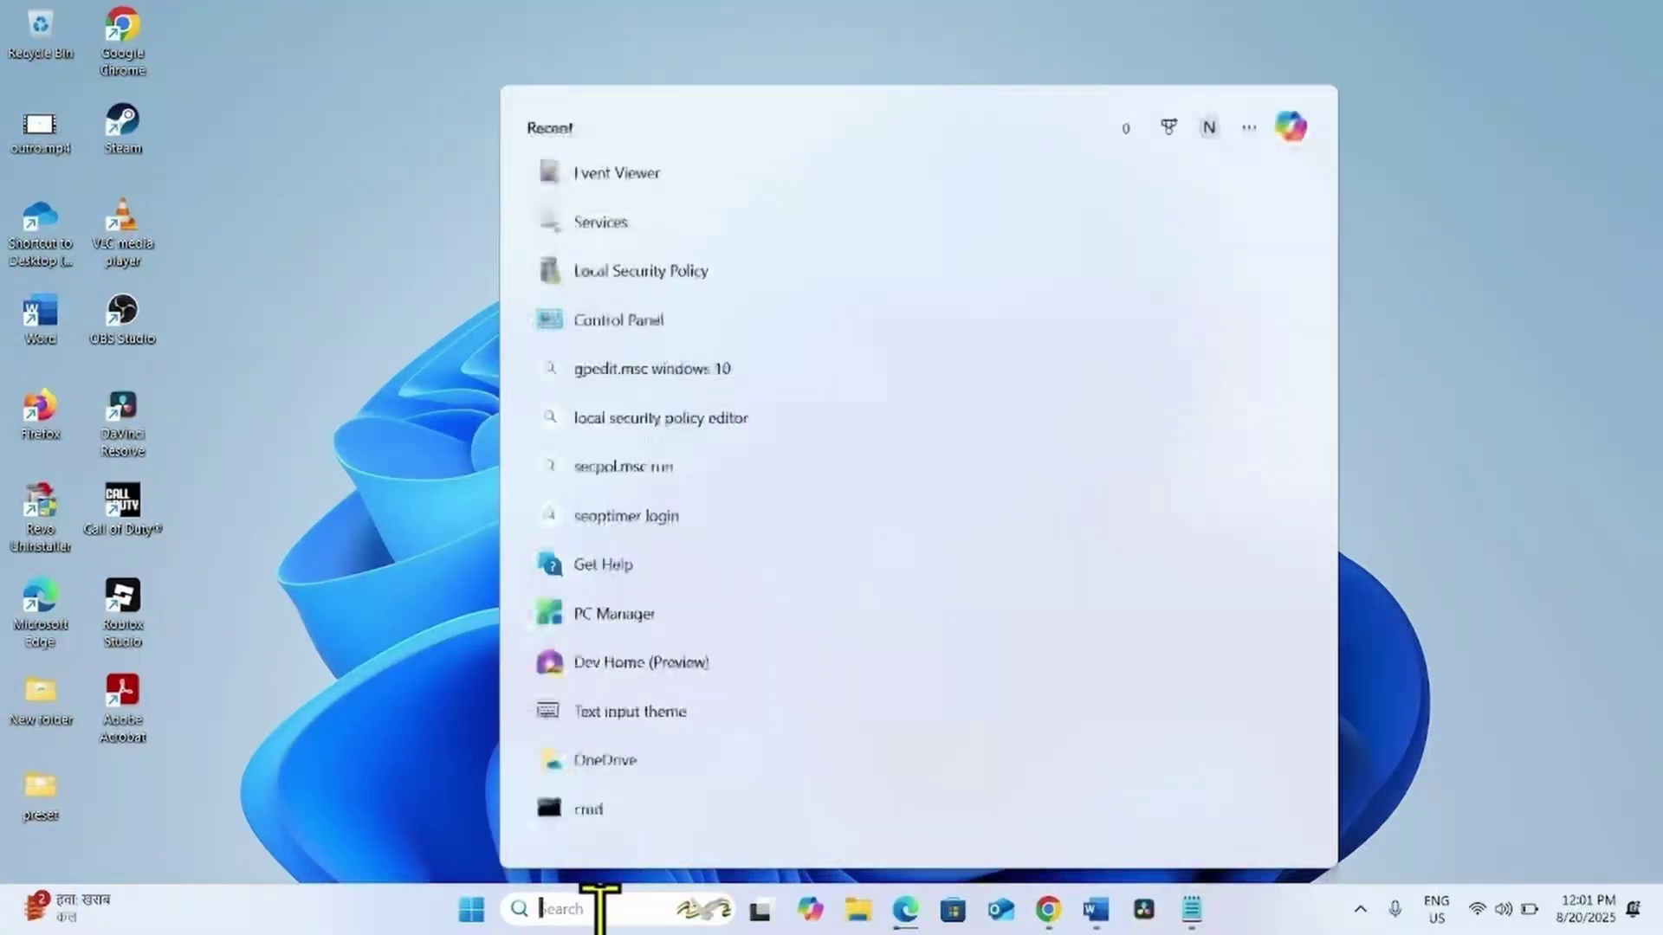
pyautogui.write('services')
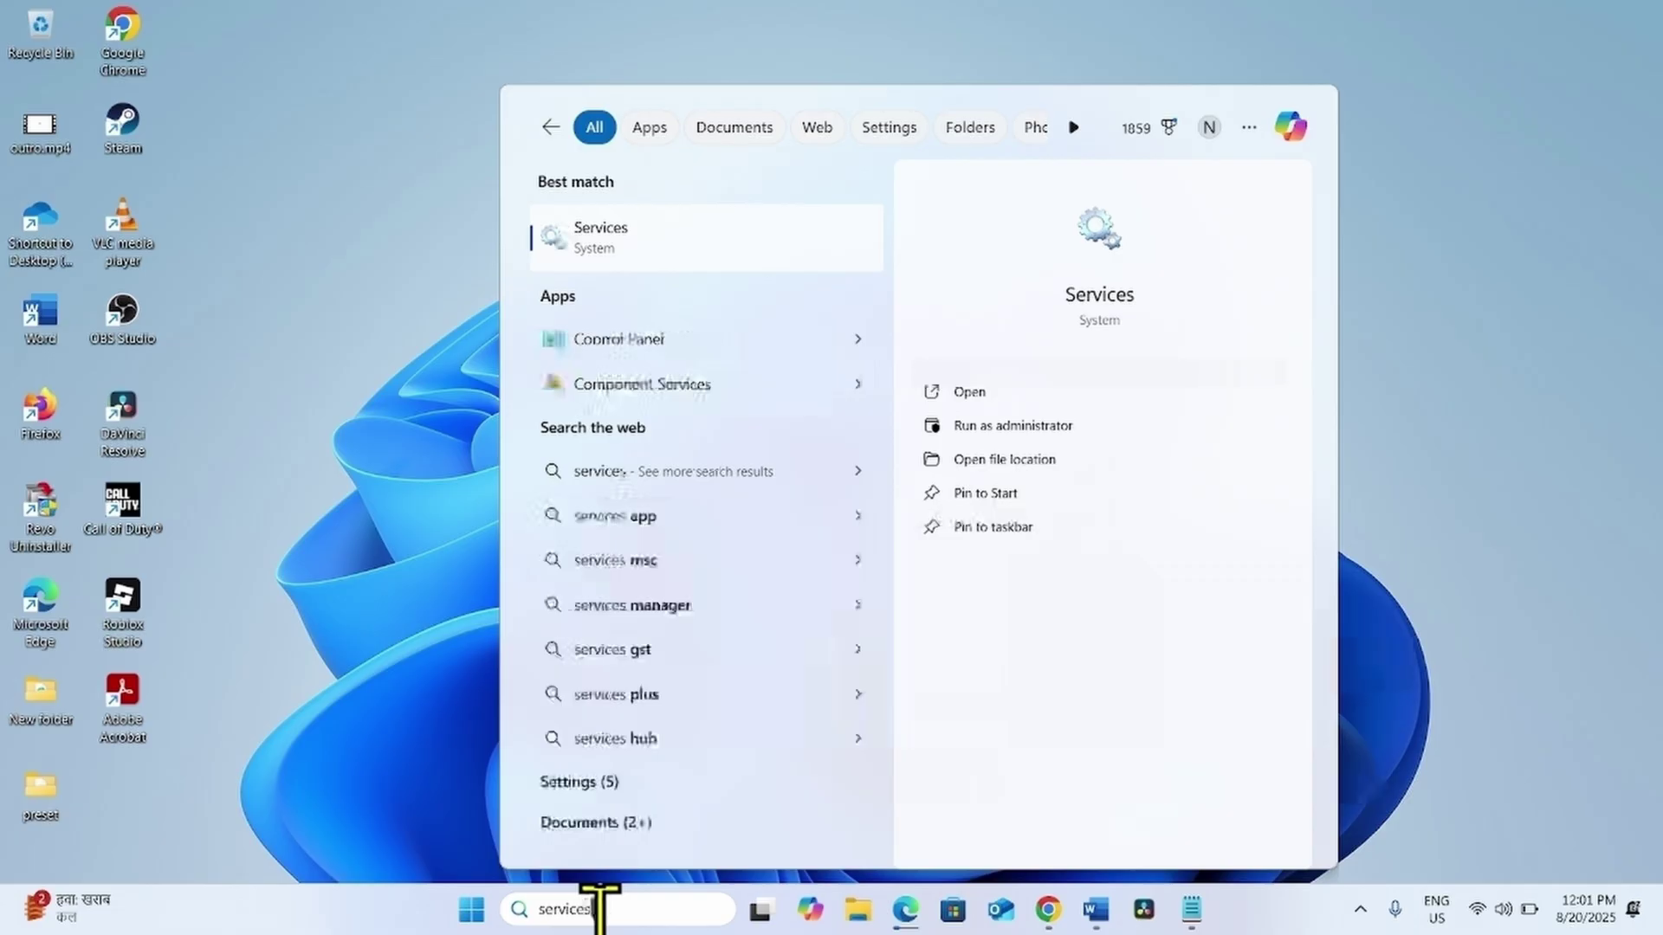
pyautogui.click(701, 241)
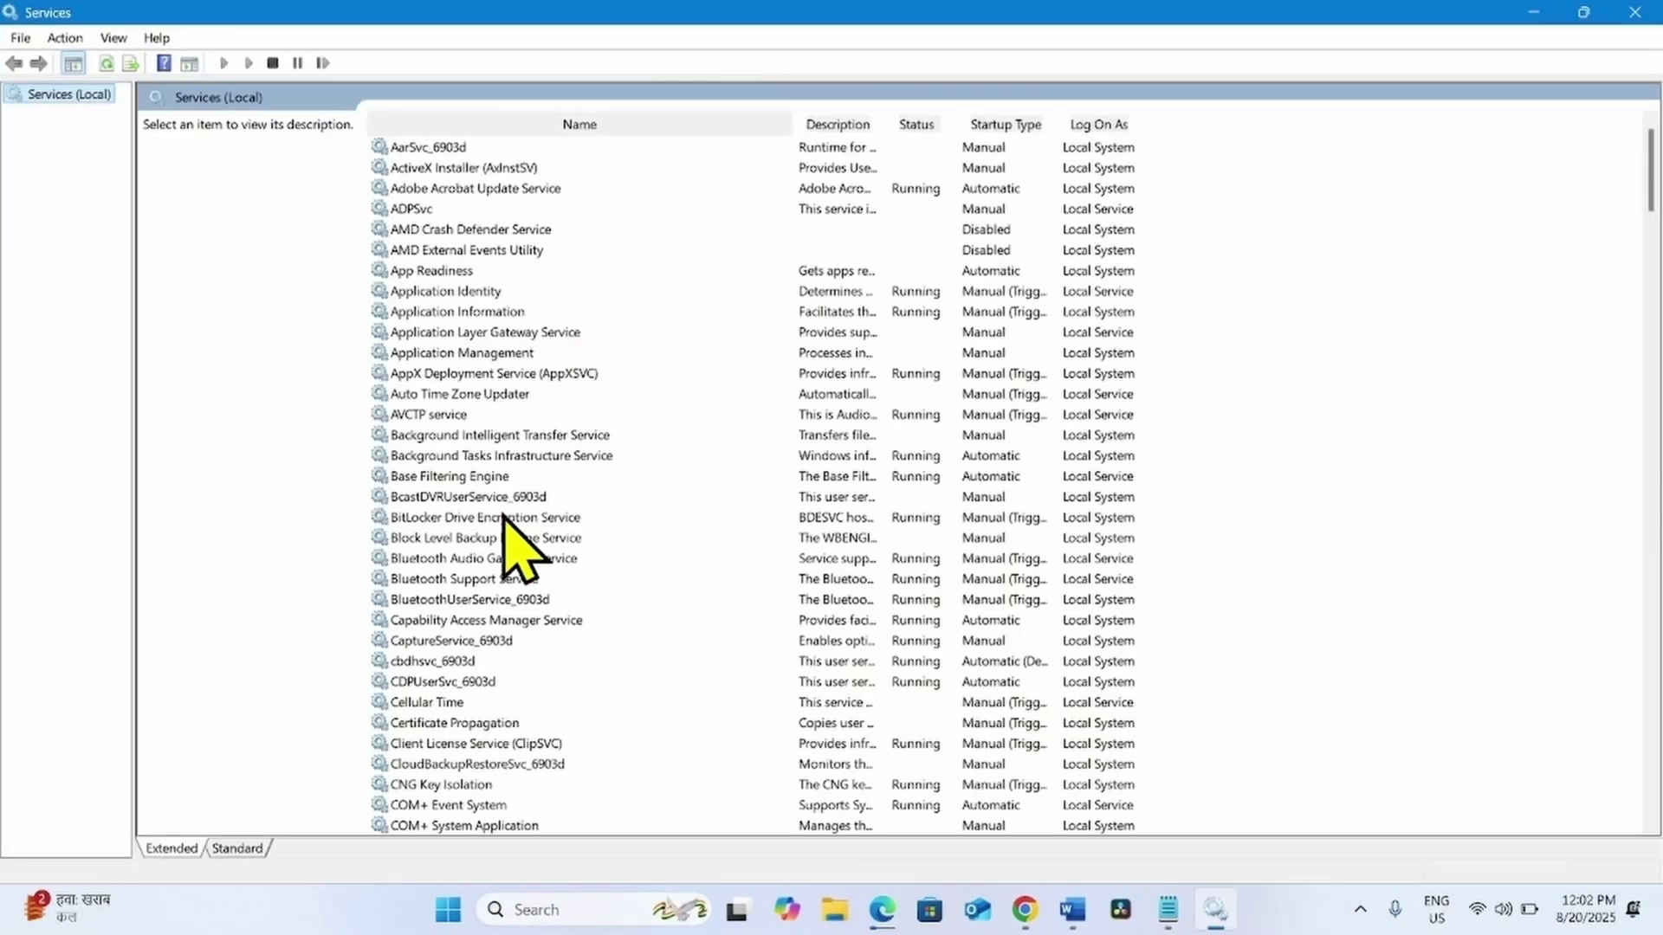
# Step: Start the Windows Installer service from its Properties, then restart it
pyautogui.scroll(-20, 503, 517)
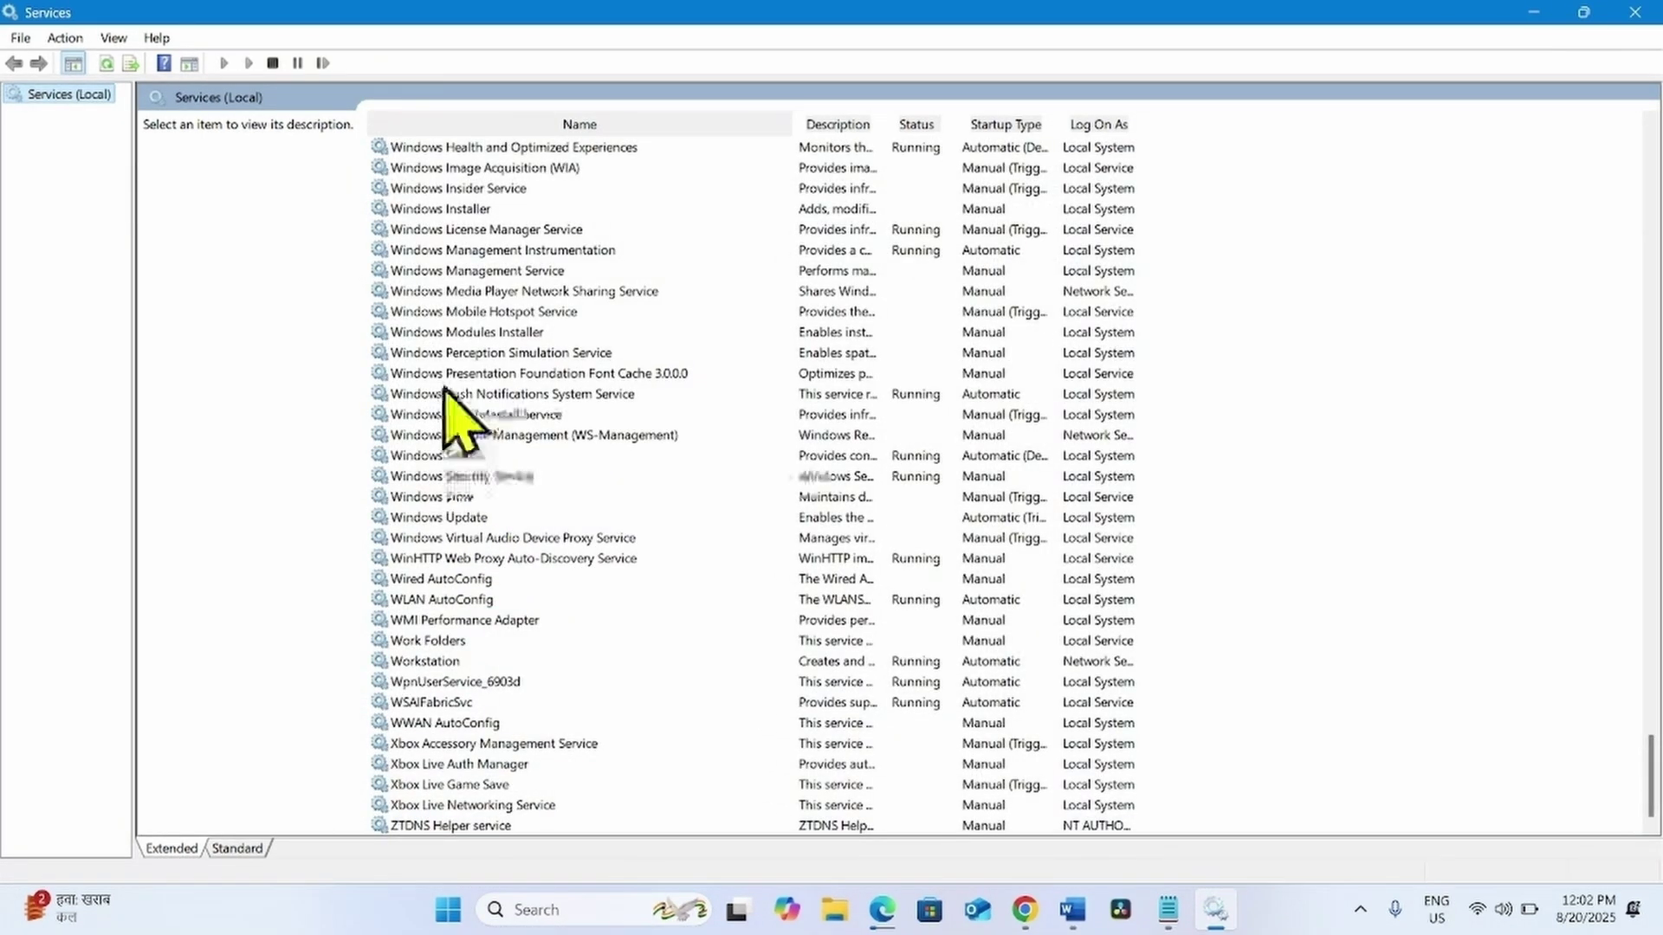
pyautogui.click(459, 212)
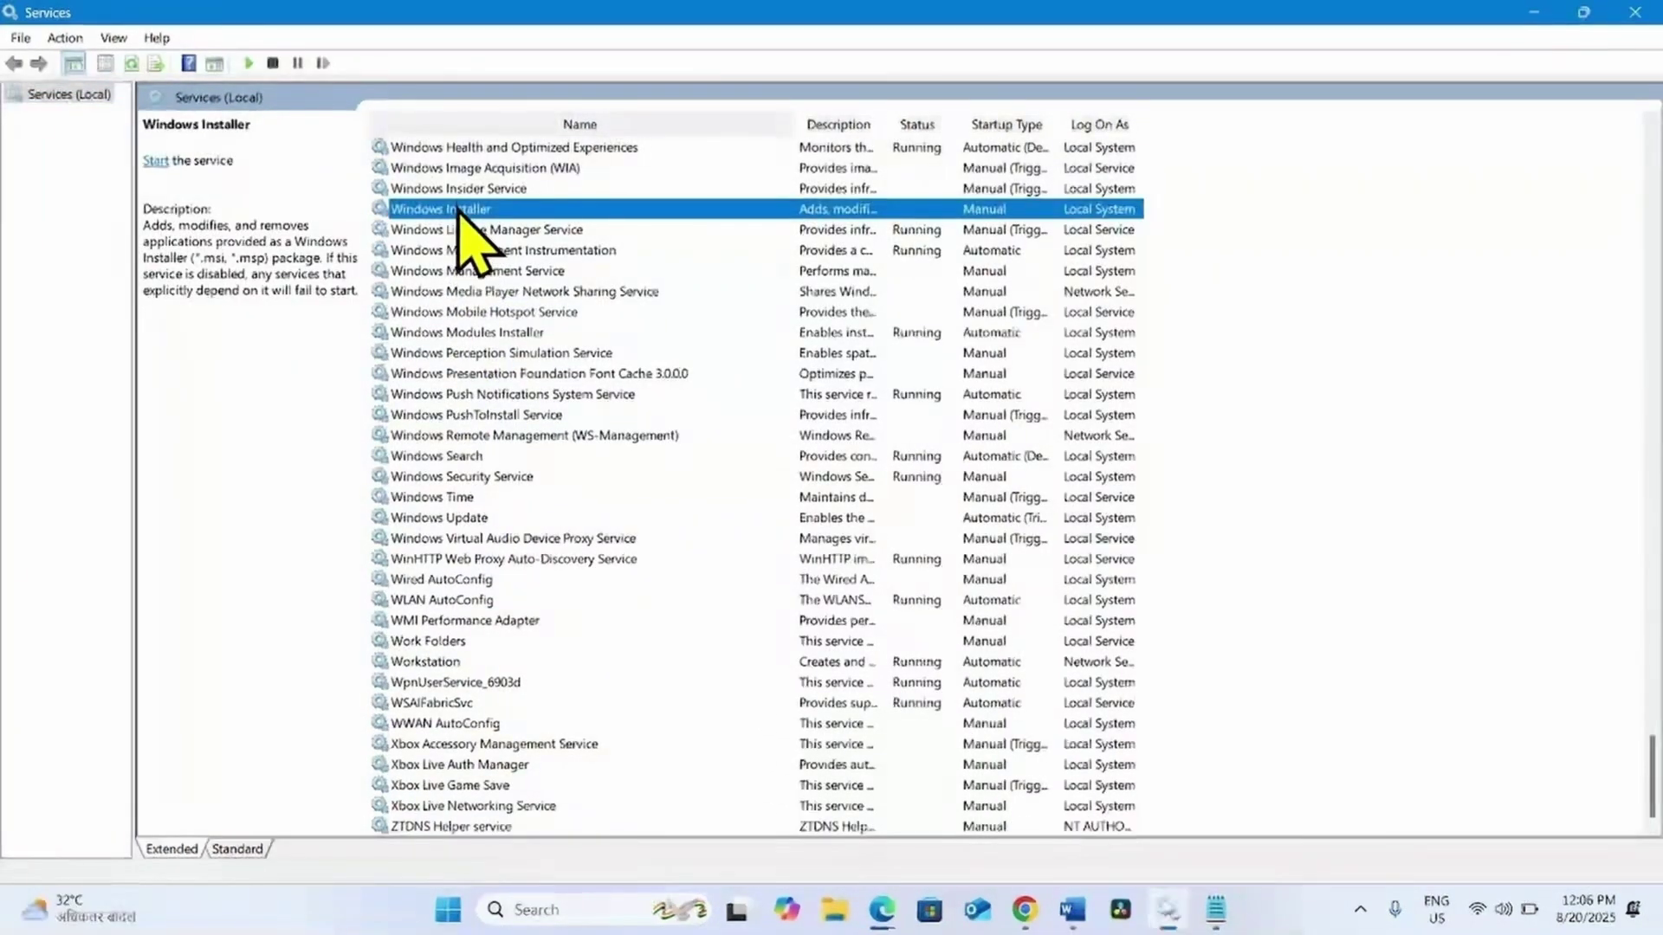
pyautogui.rightClick(459, 214)
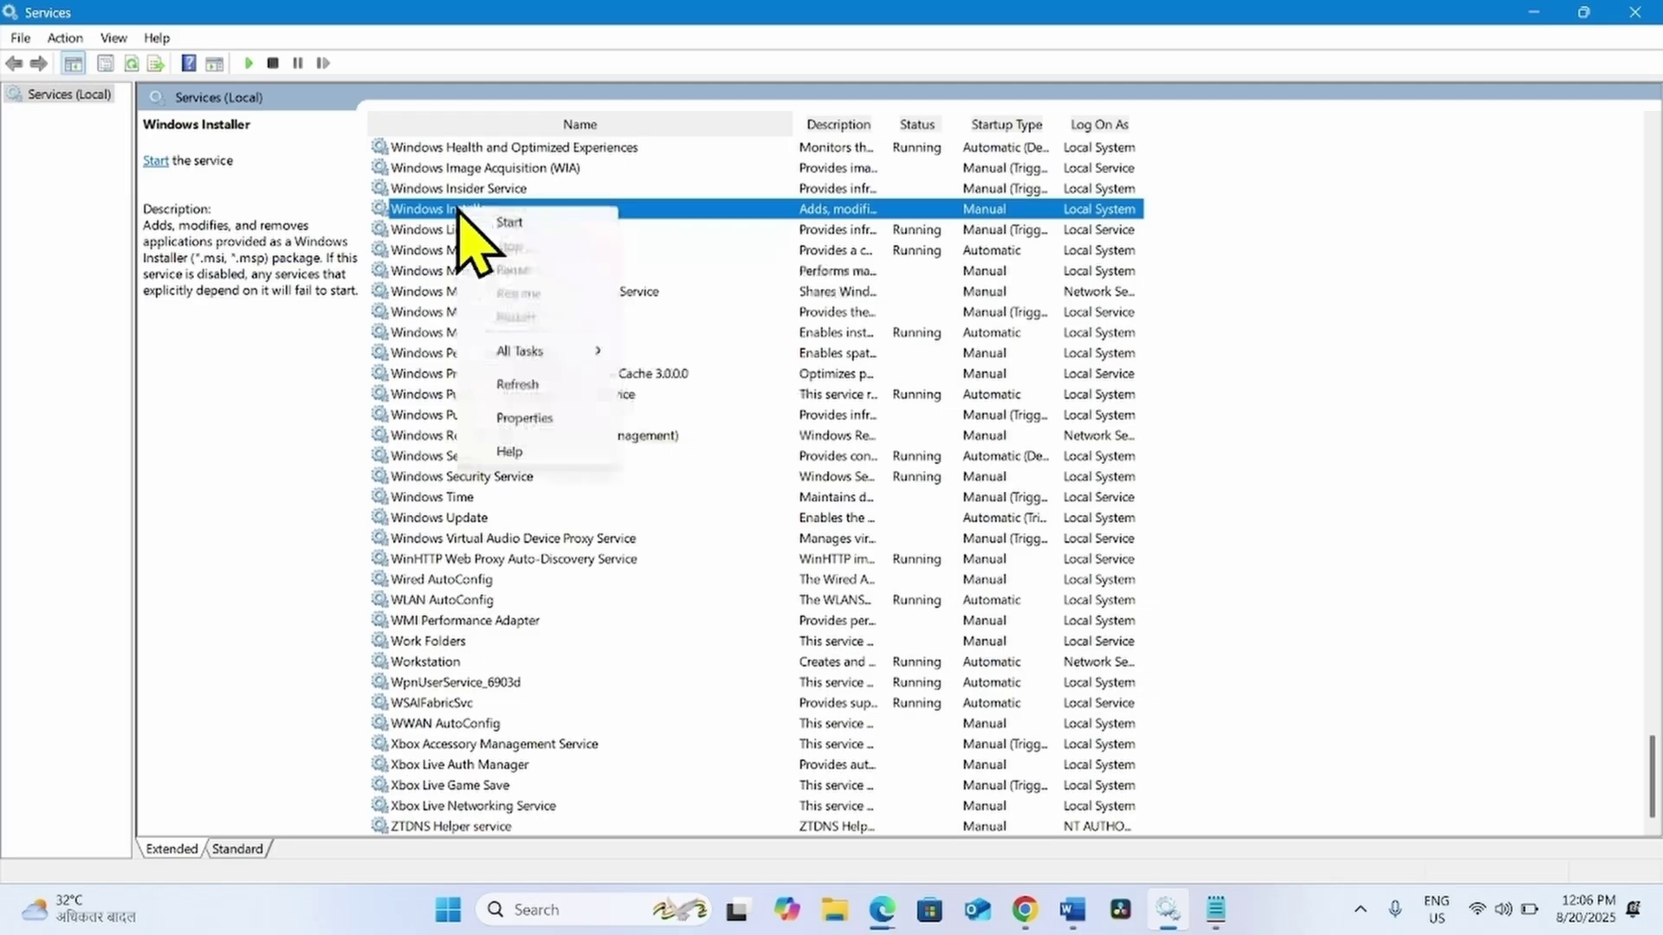
pyautogui.click(554, 419)
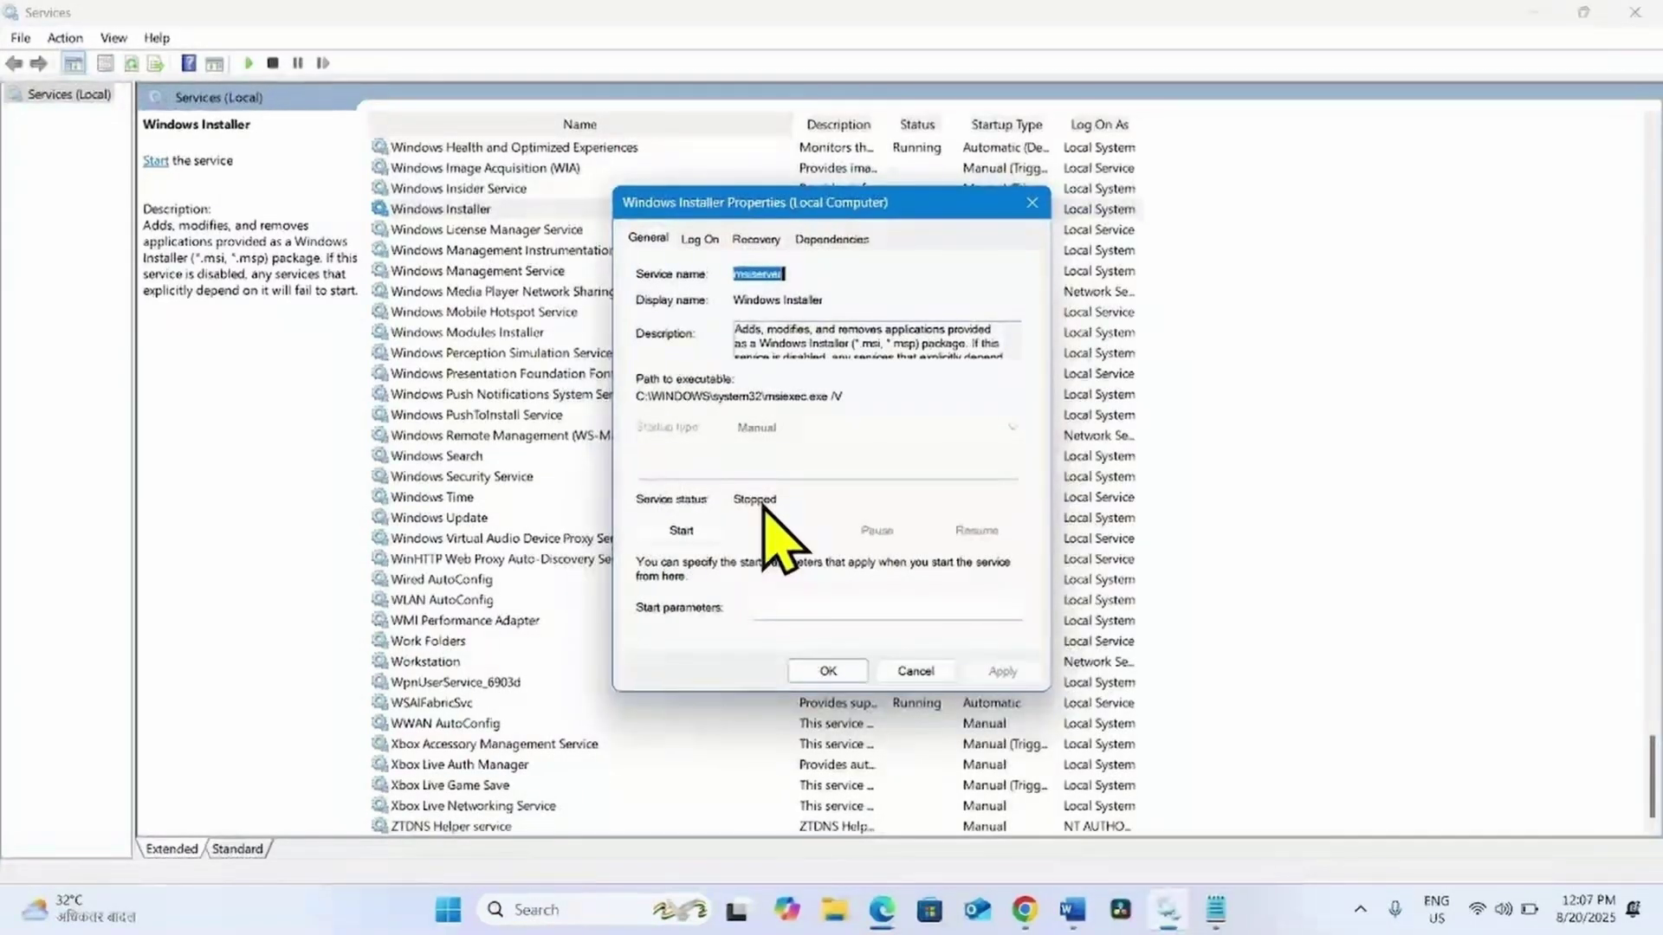
pyautogui.click(673, 535)
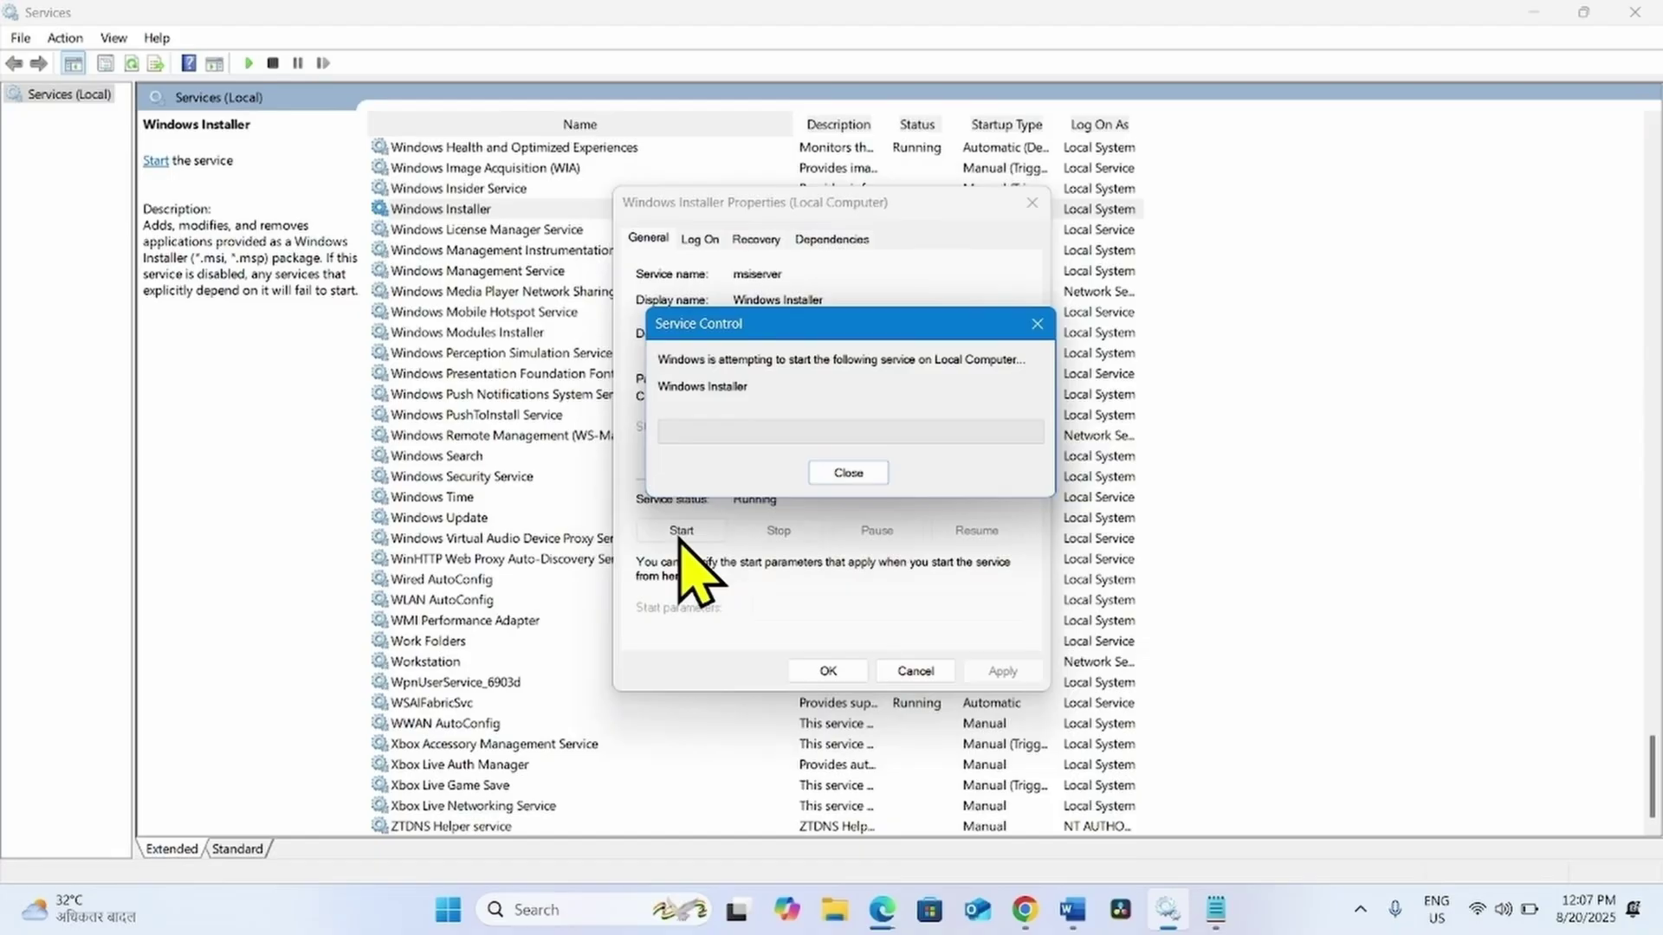
pyautogui.click(827, 670)
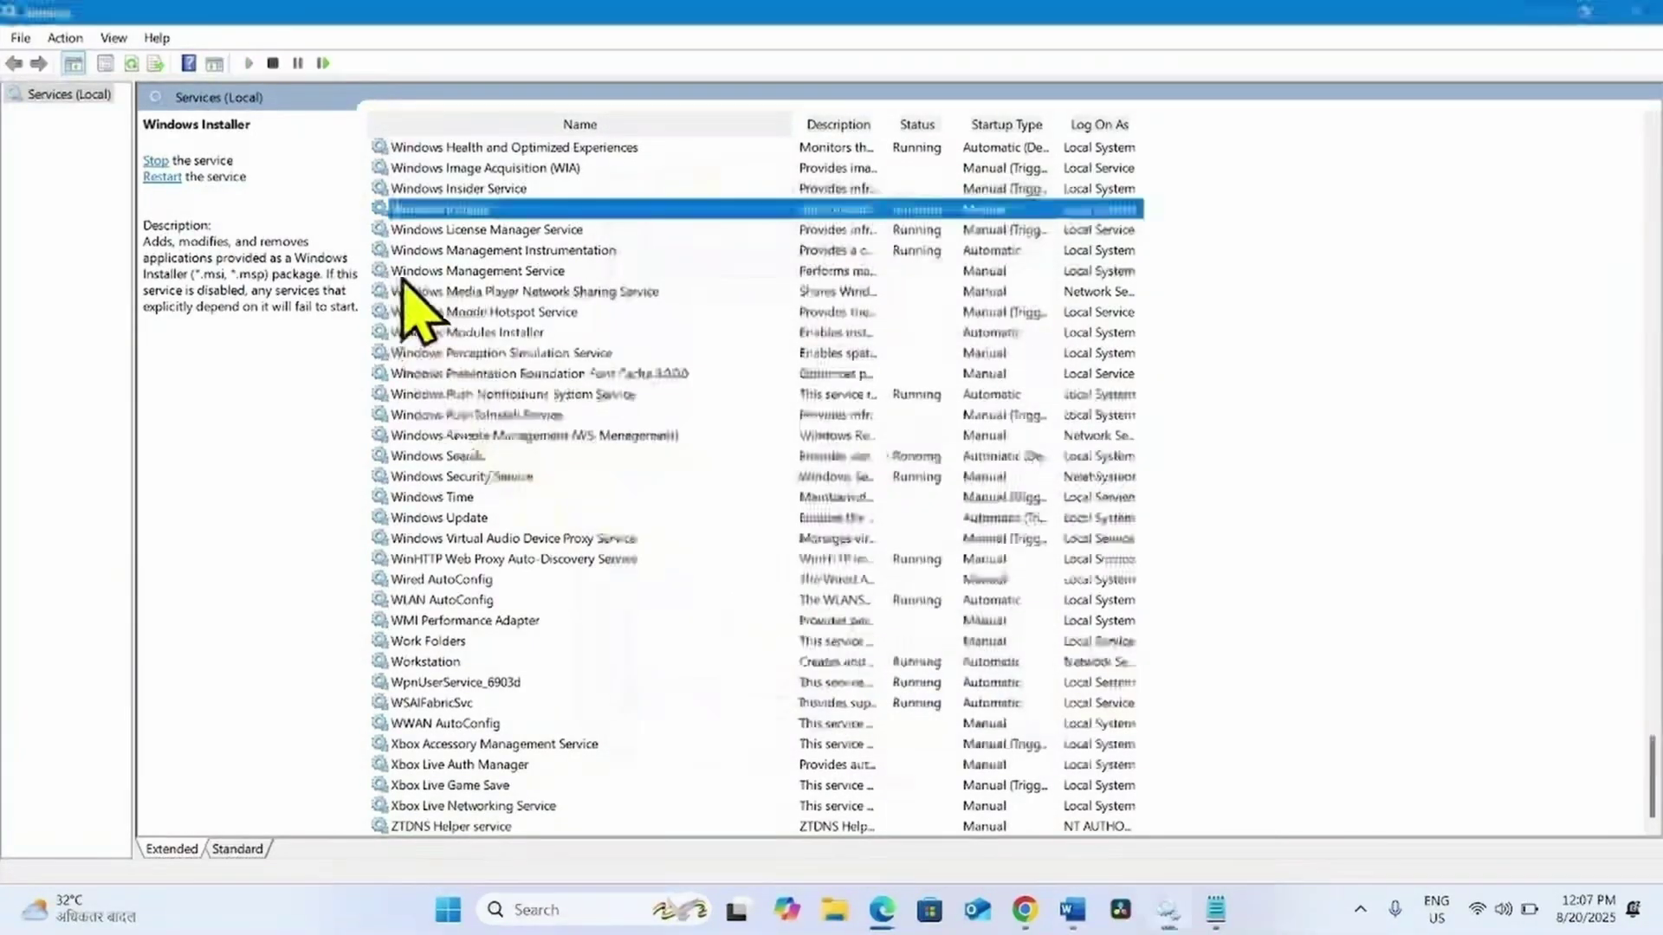
pyautogui.rightClick(420, 211)
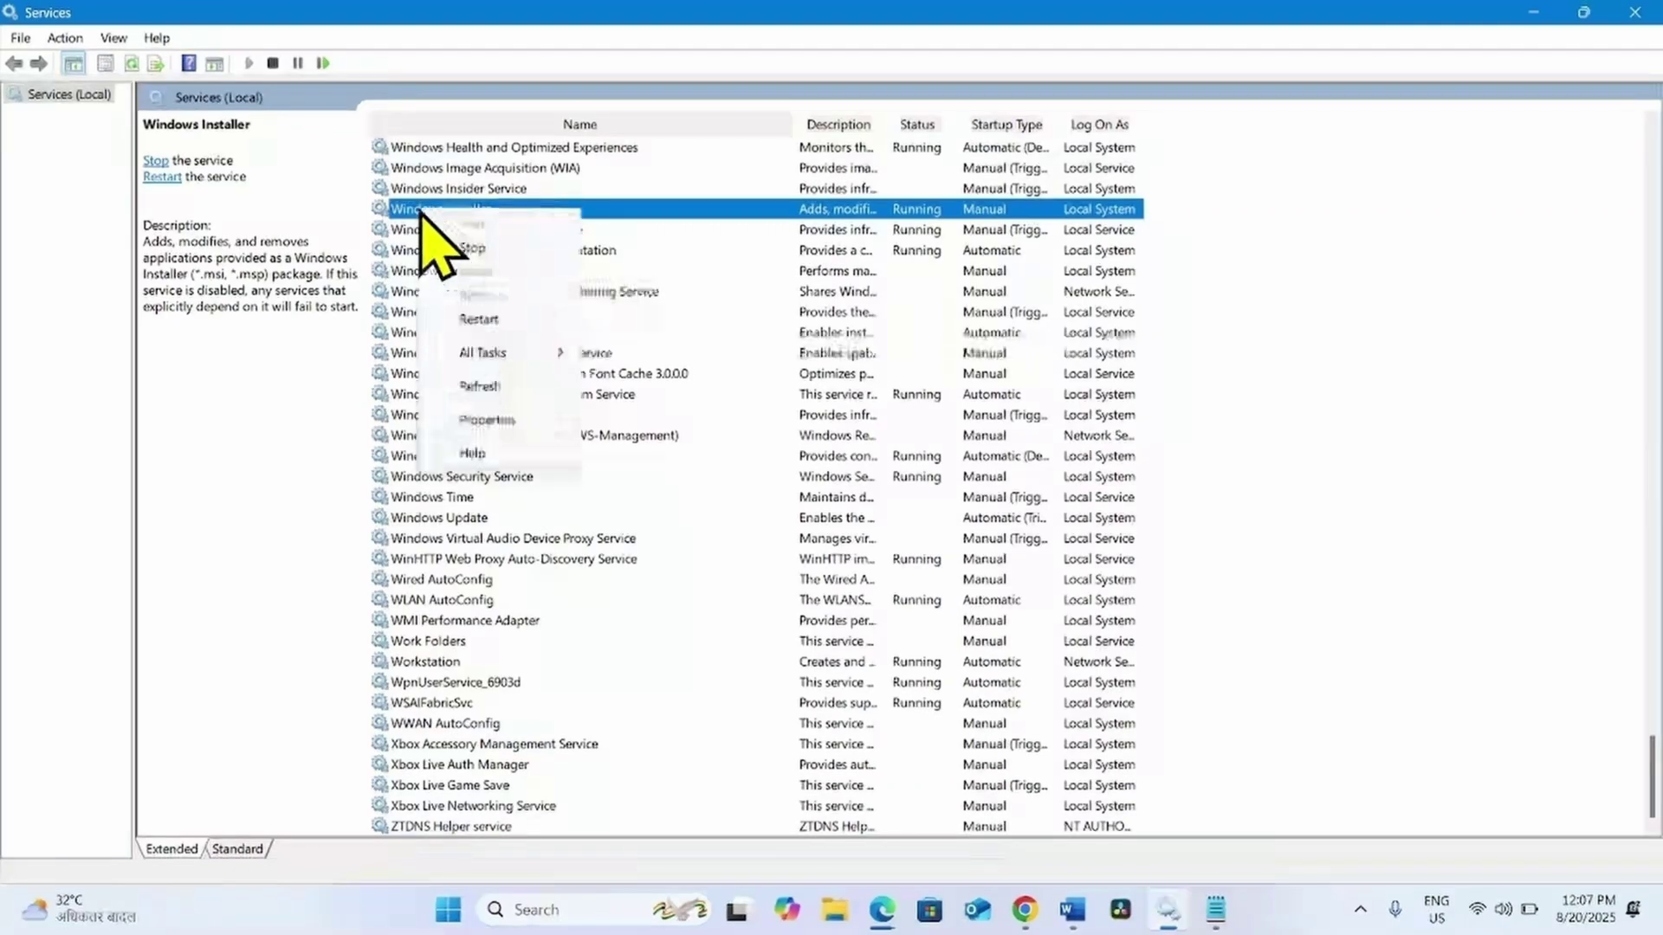
pyautogui.click(475, 320)
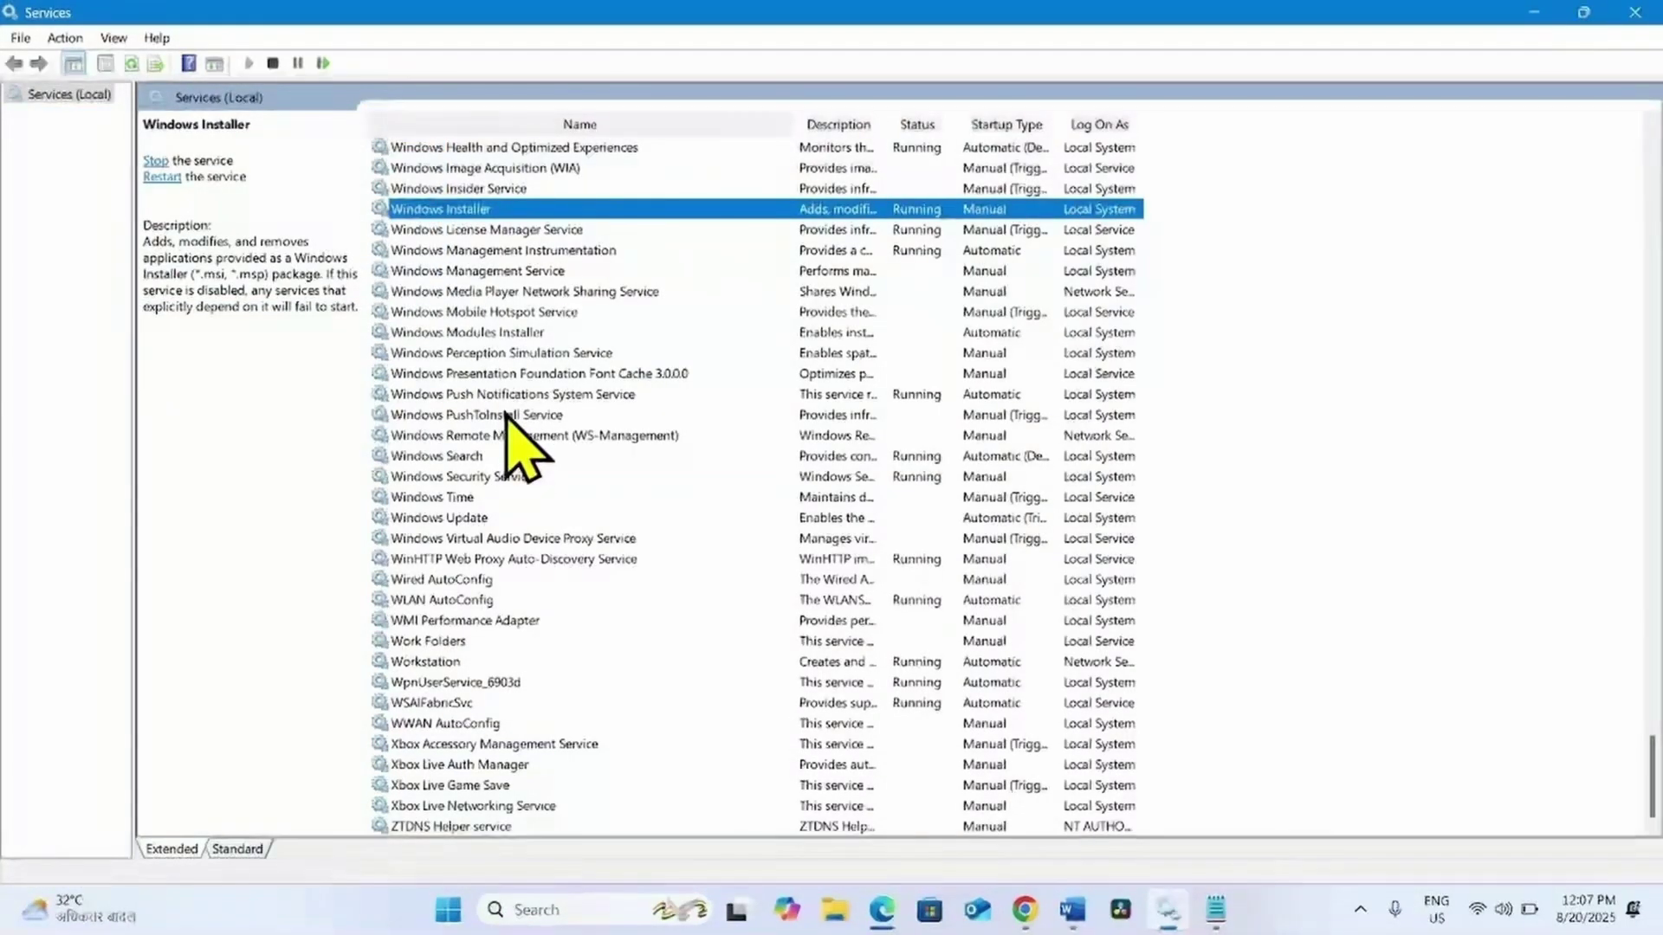
# Step: Set Background Intelligent Transfer Service startup to Automatic, start it, and apply the change
pyautogui.scroll(20, 507, 416)
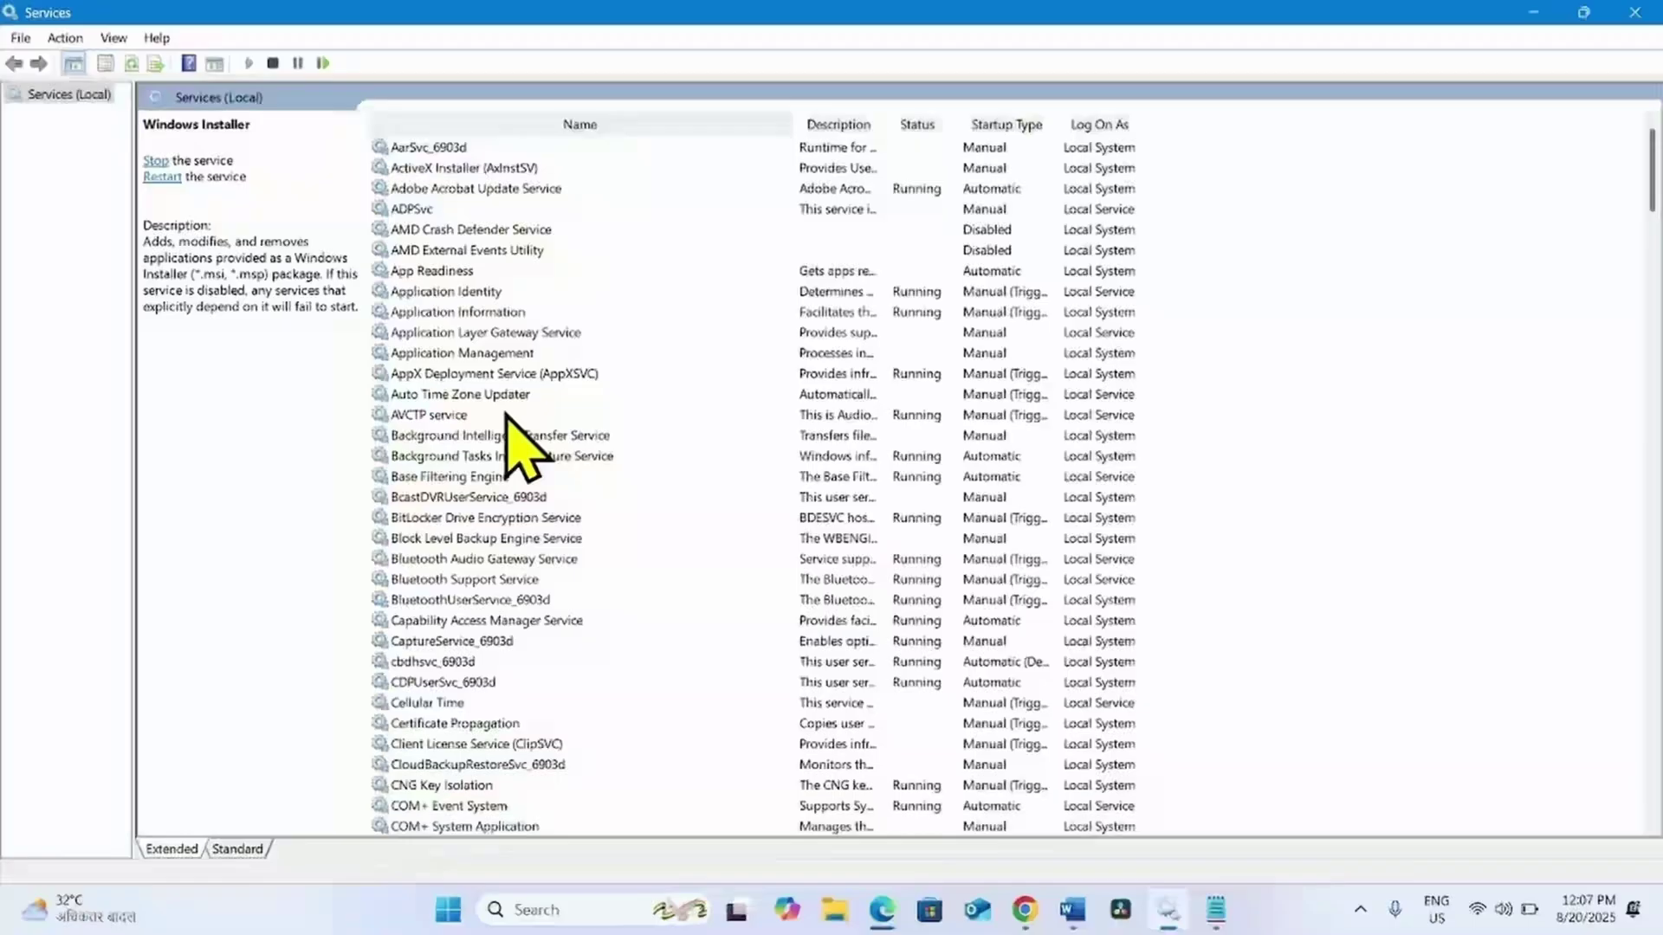
pyautogui.click(450, 436)
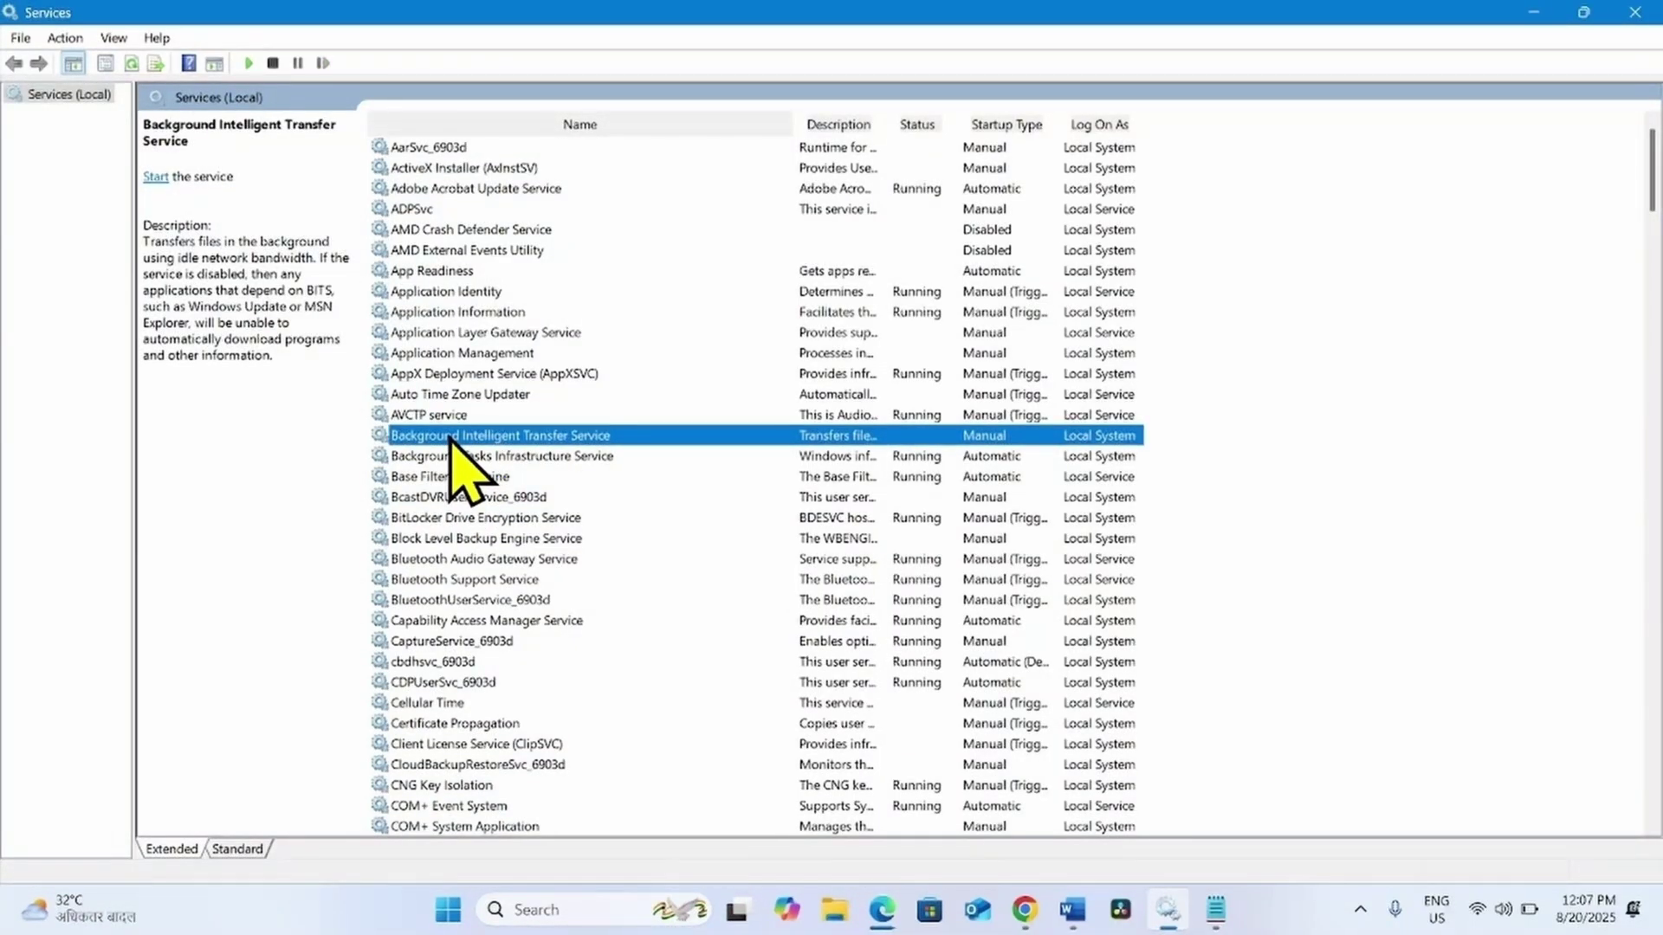
pyautogui.rightClick(450, 437)
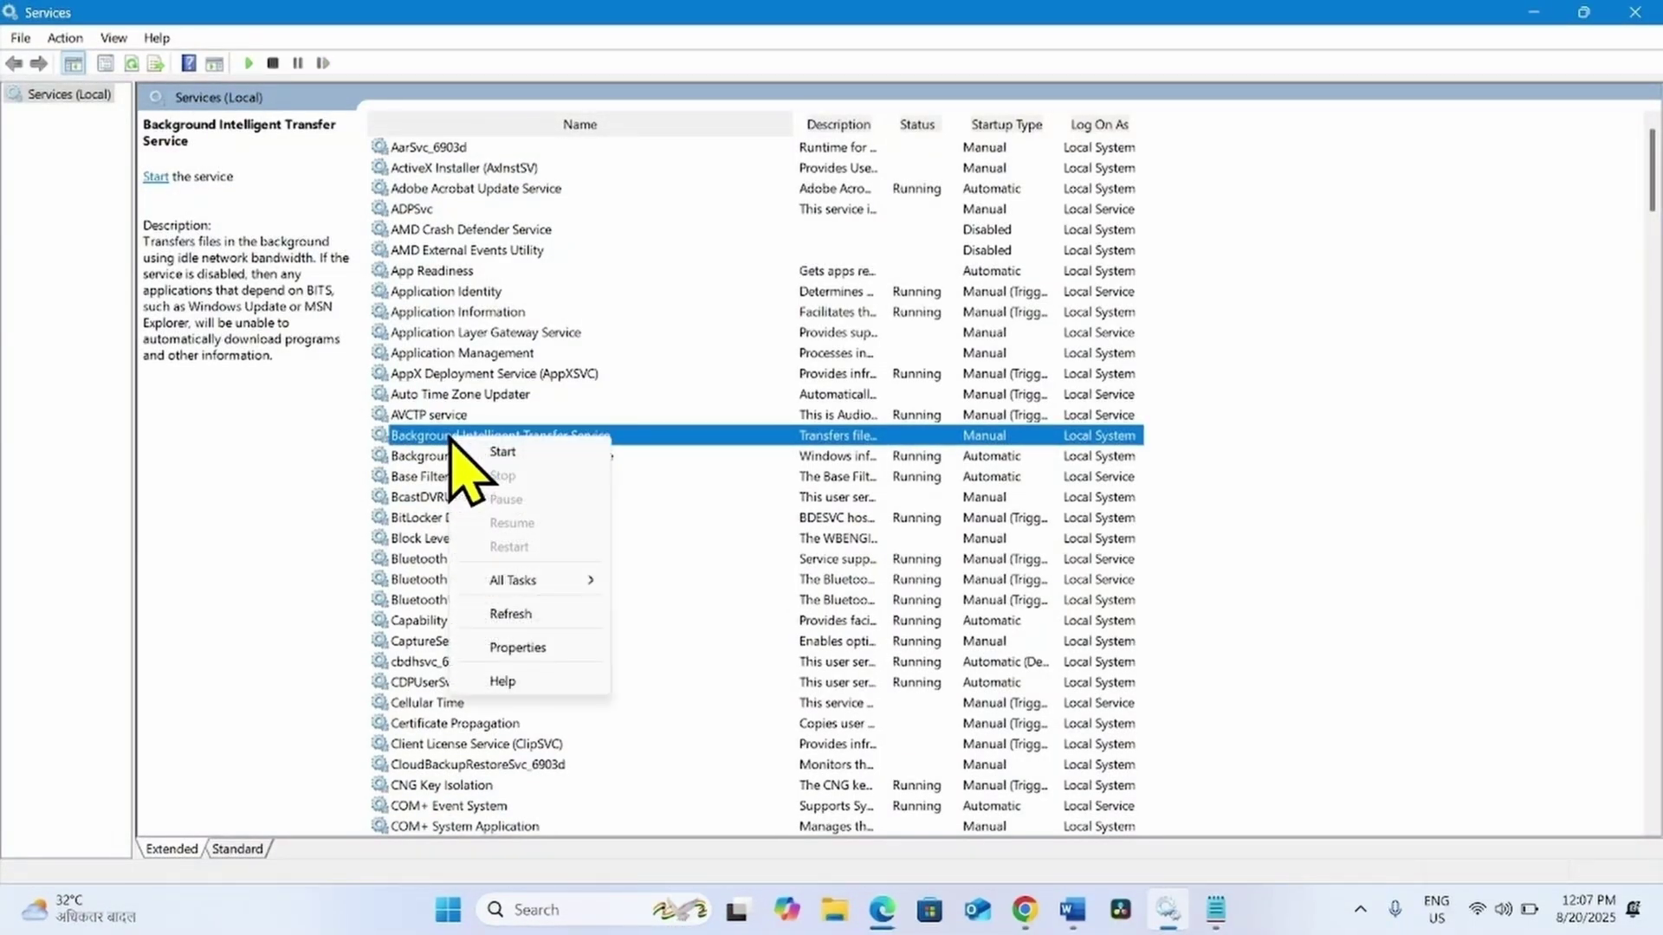
pyautogui.click(516, 650)
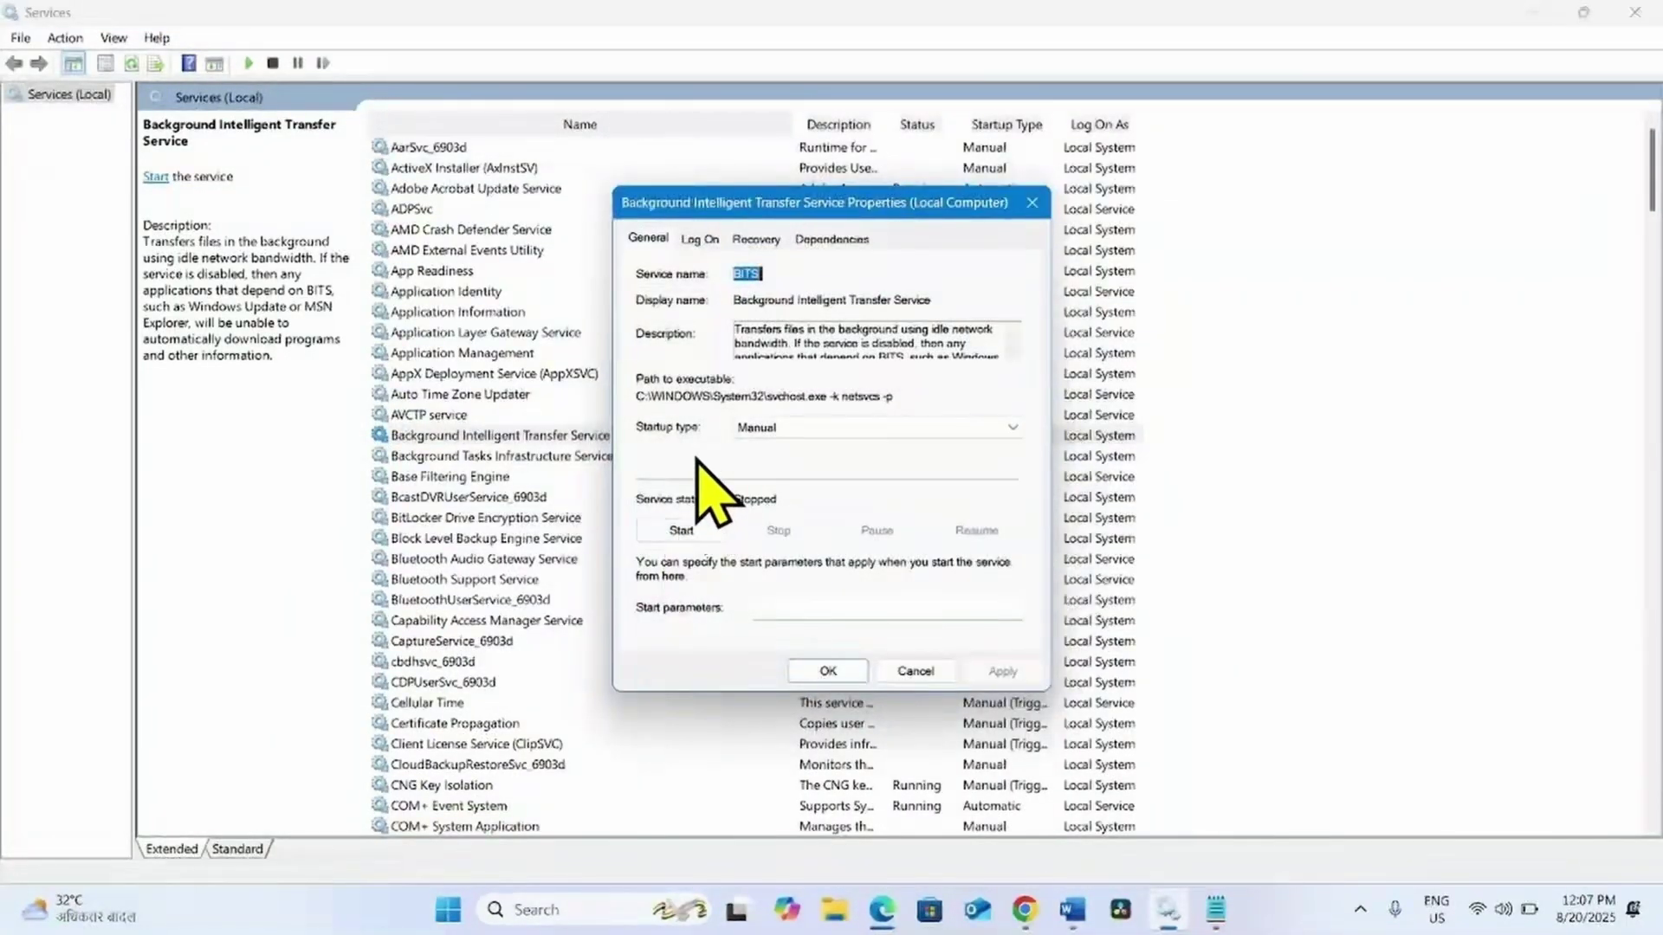
pyautogui.click(752, 430)
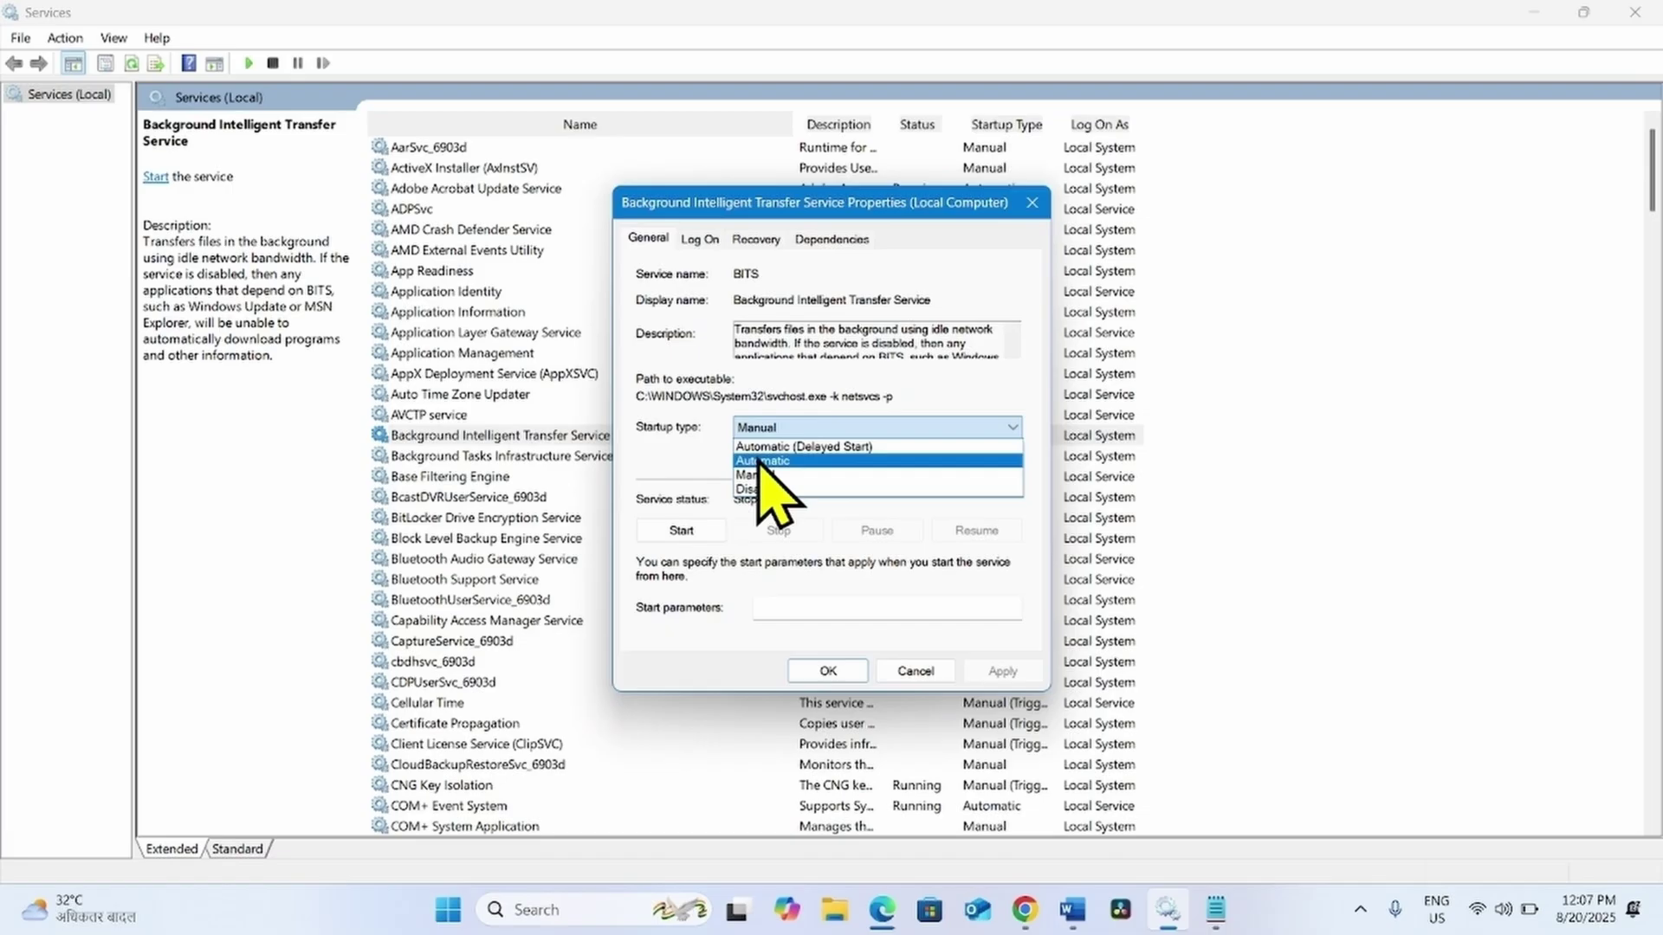
pyautogui.click(759, 463)
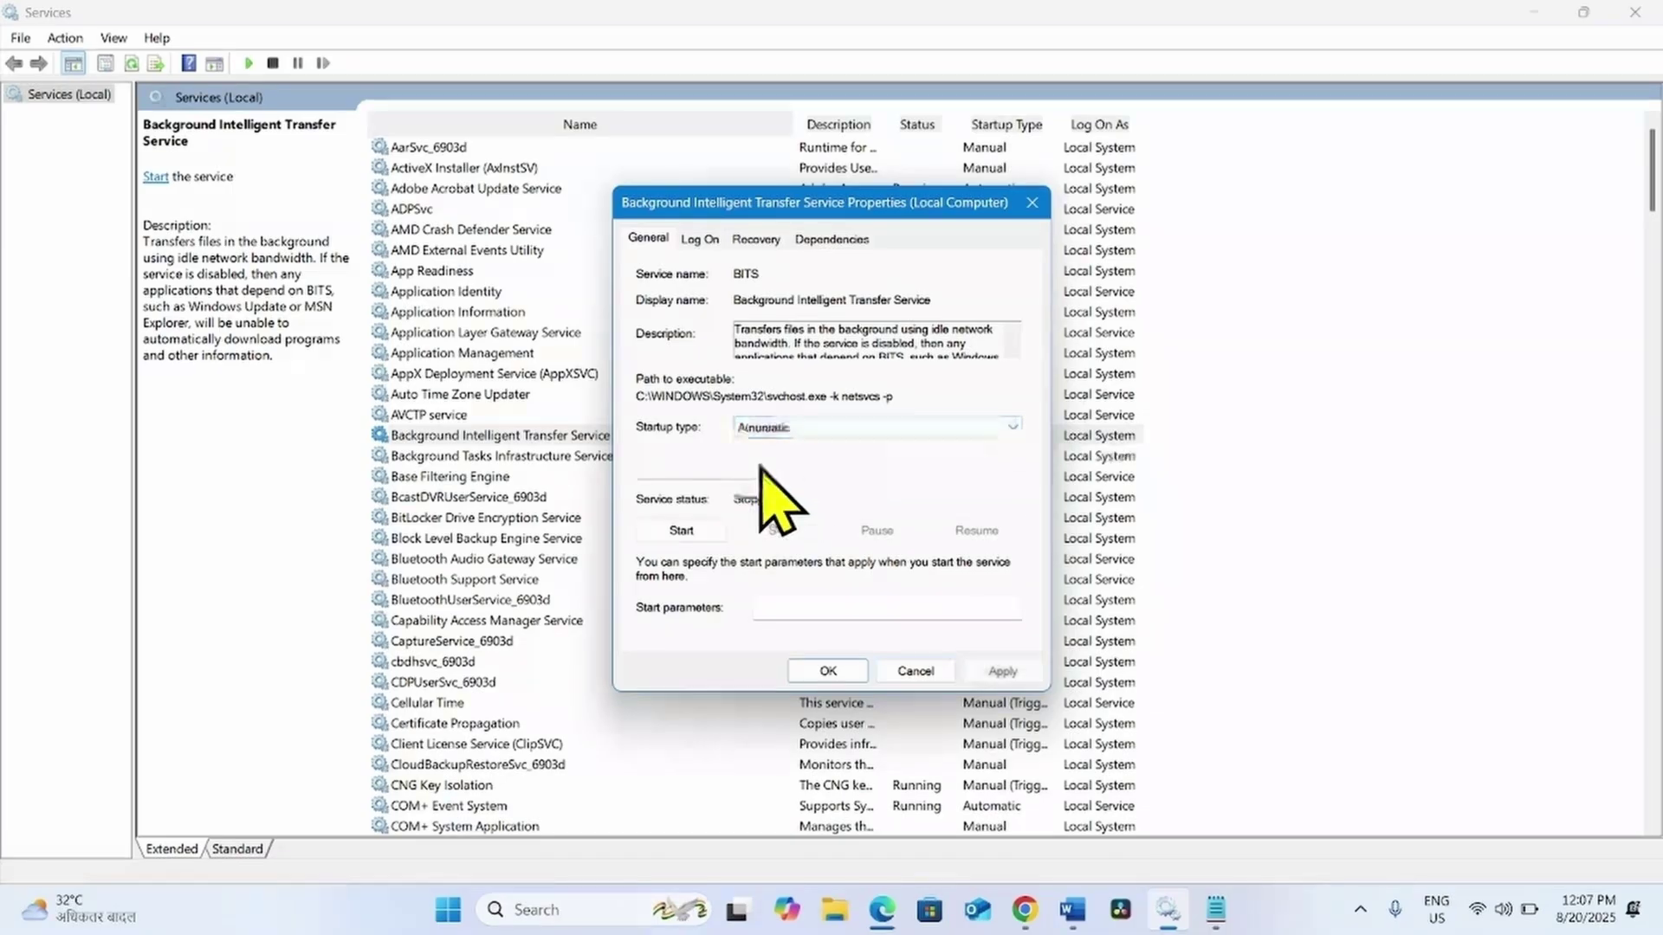
pyautogui.click(681, 530)
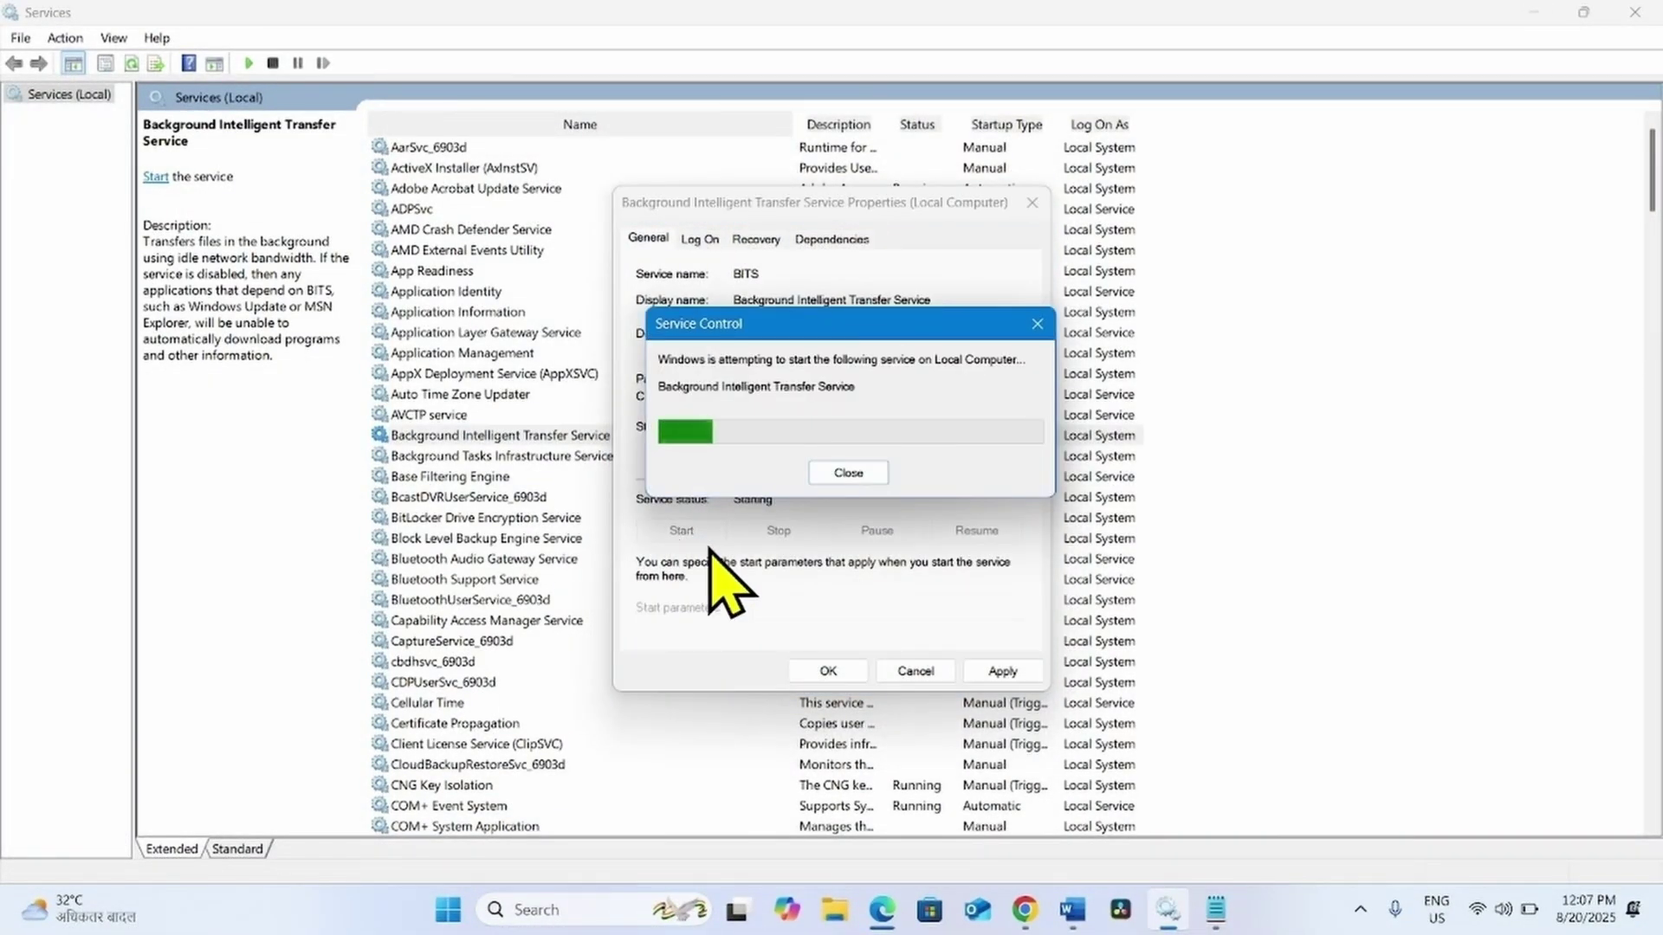
pyautogui.click(998, 671)
pyautogui.click(827, 671)
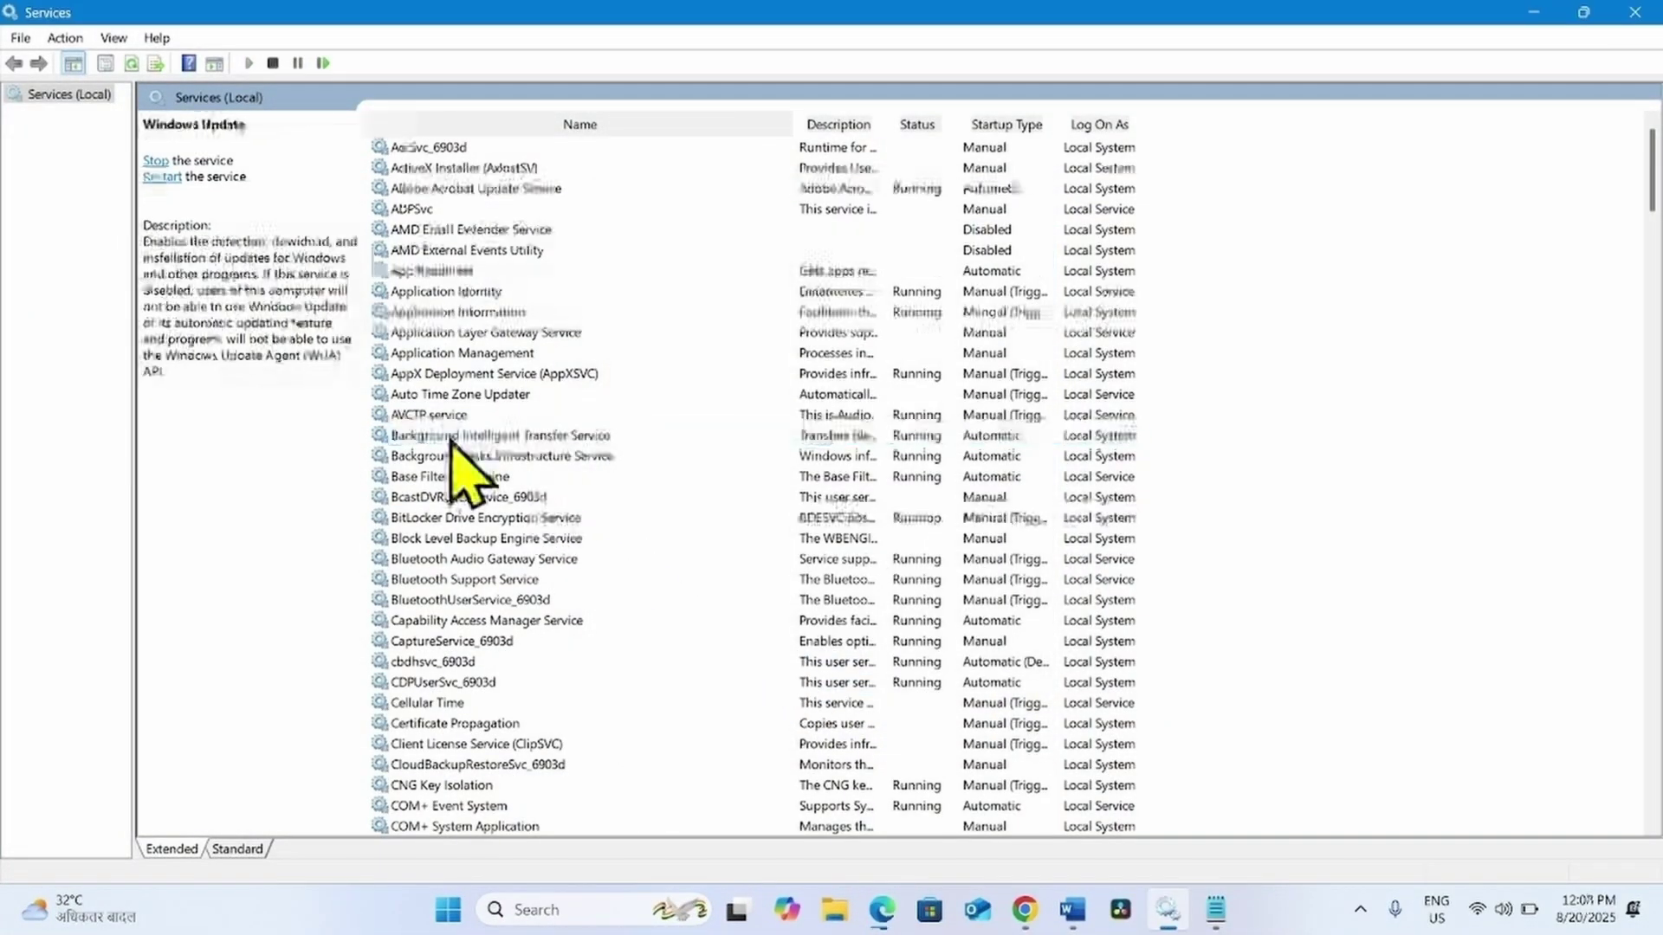
# Step: Restart the Background Intelligent Transfer Service
pyautogui.click(459, 435)
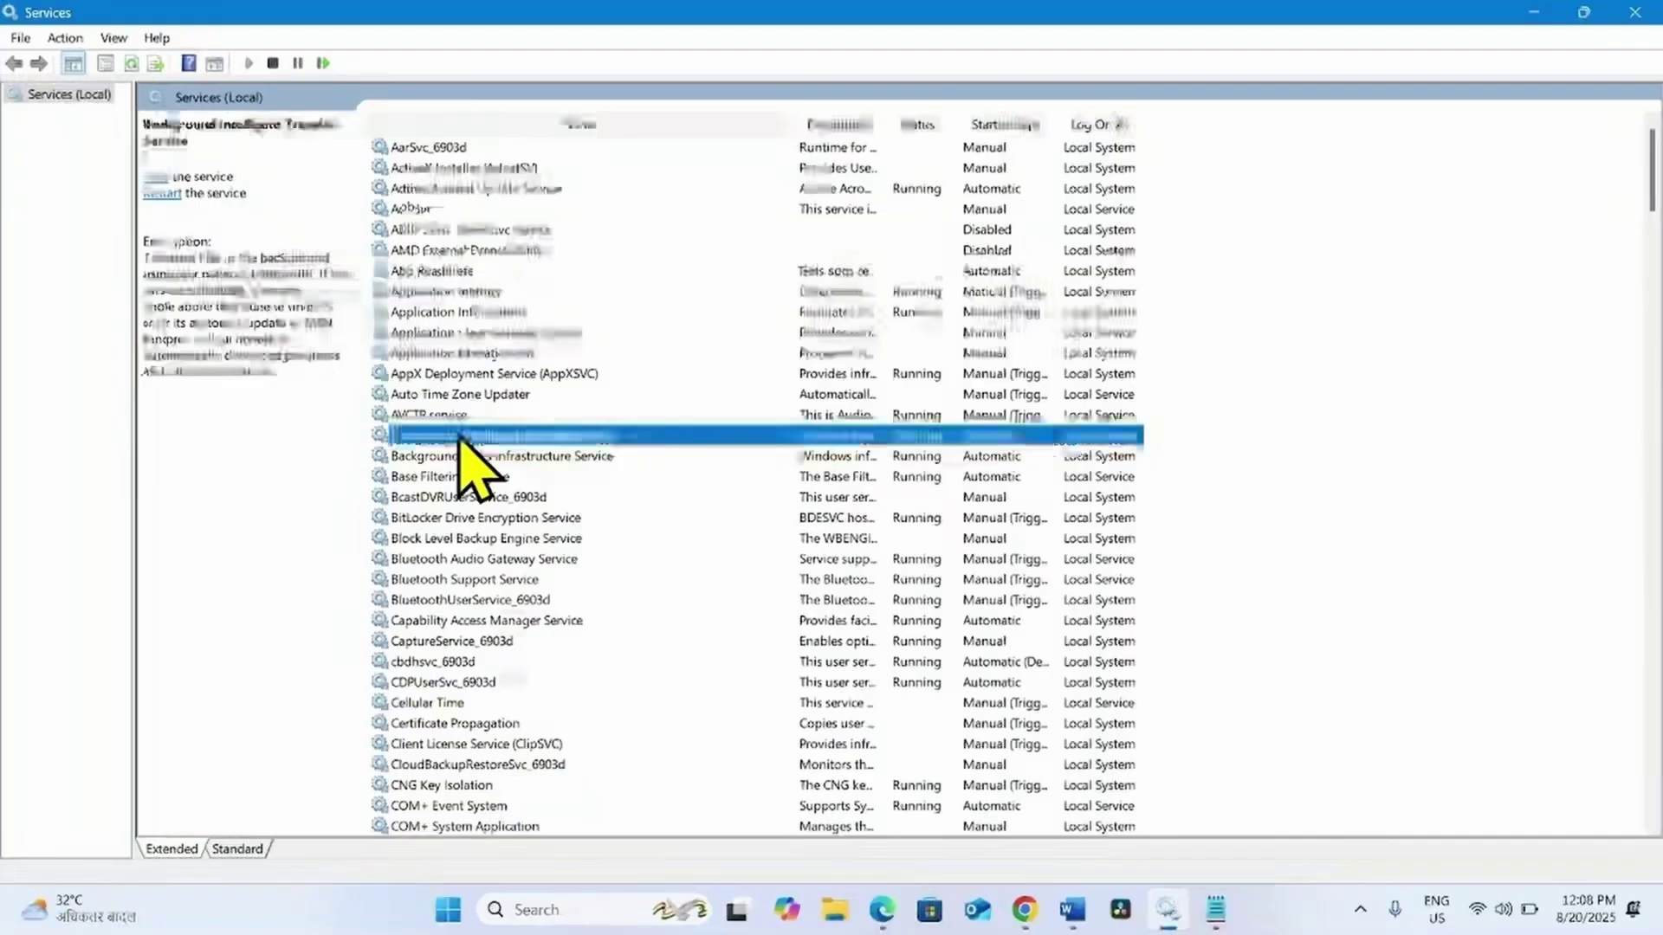
pyautogui.rightClick(460, 436)
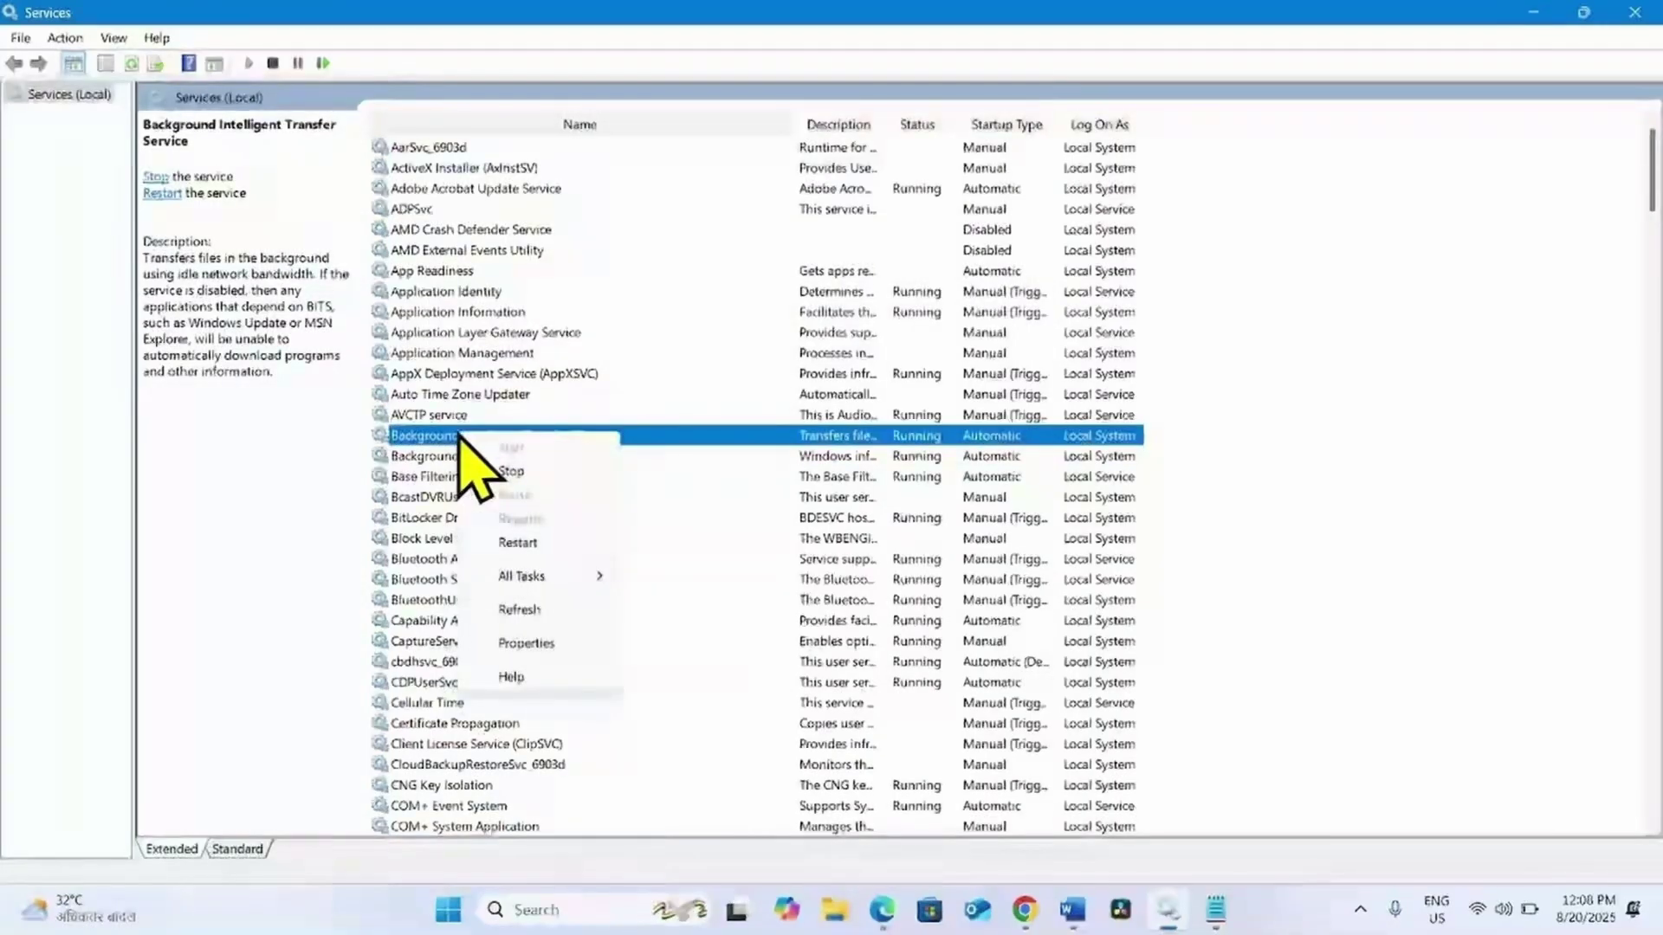
pyautogui.click(518, 543)
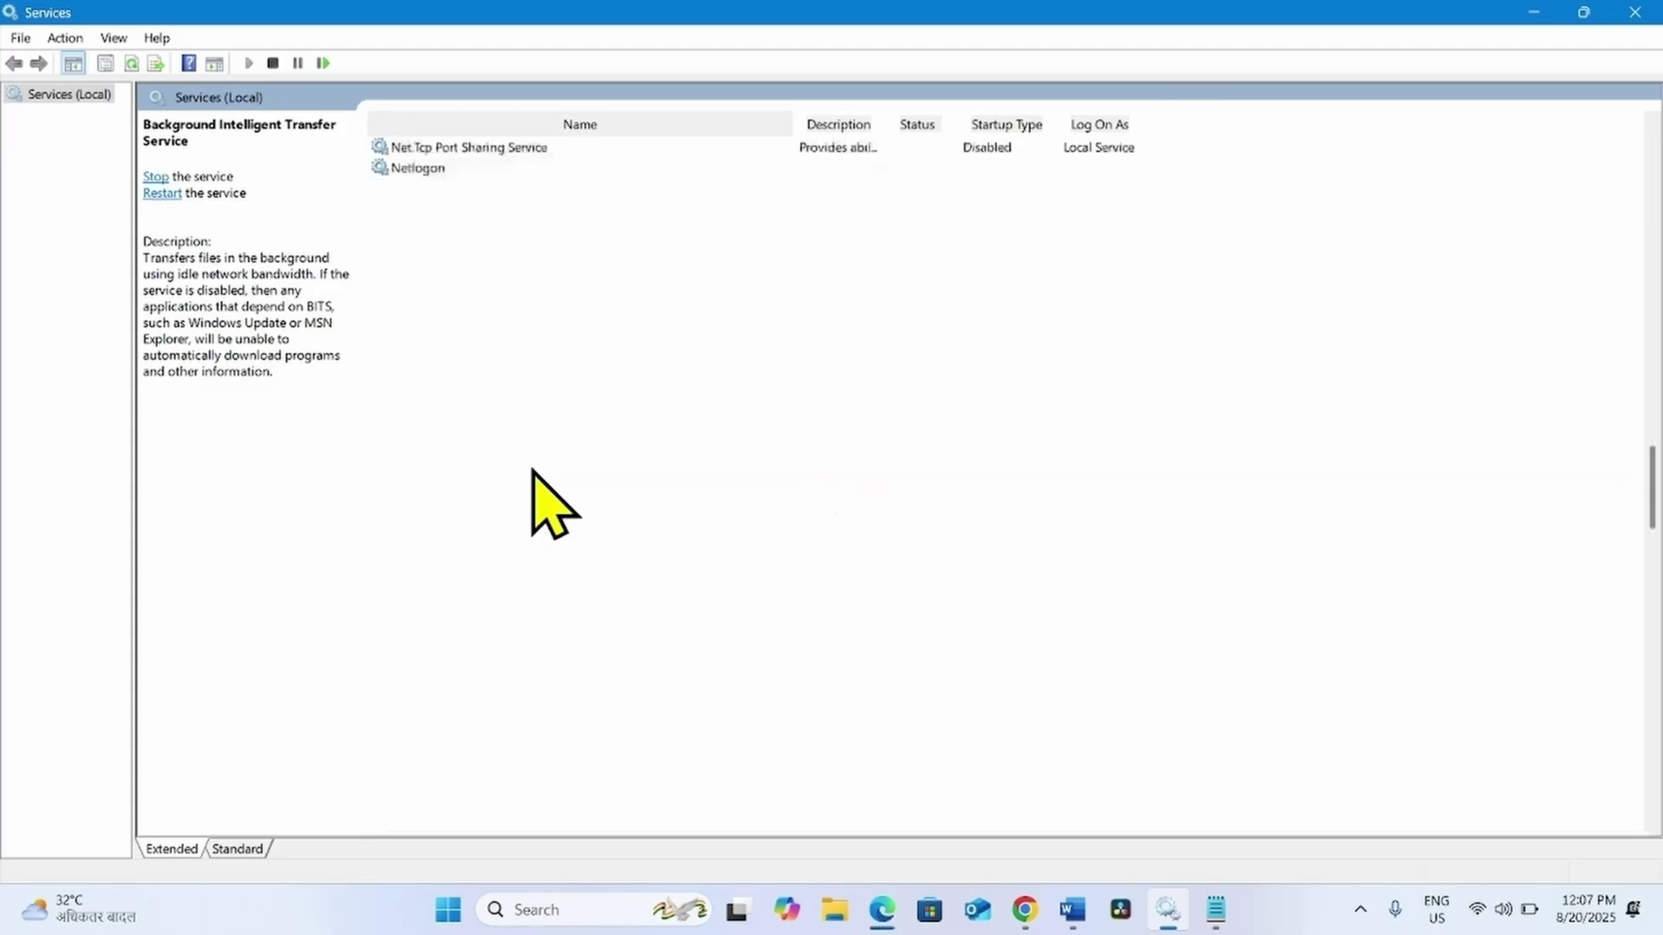
# Step: Start the Windows Update service from its Properties, then restart it from the context menu
pyautogui.scroll(-20, 551, 505)
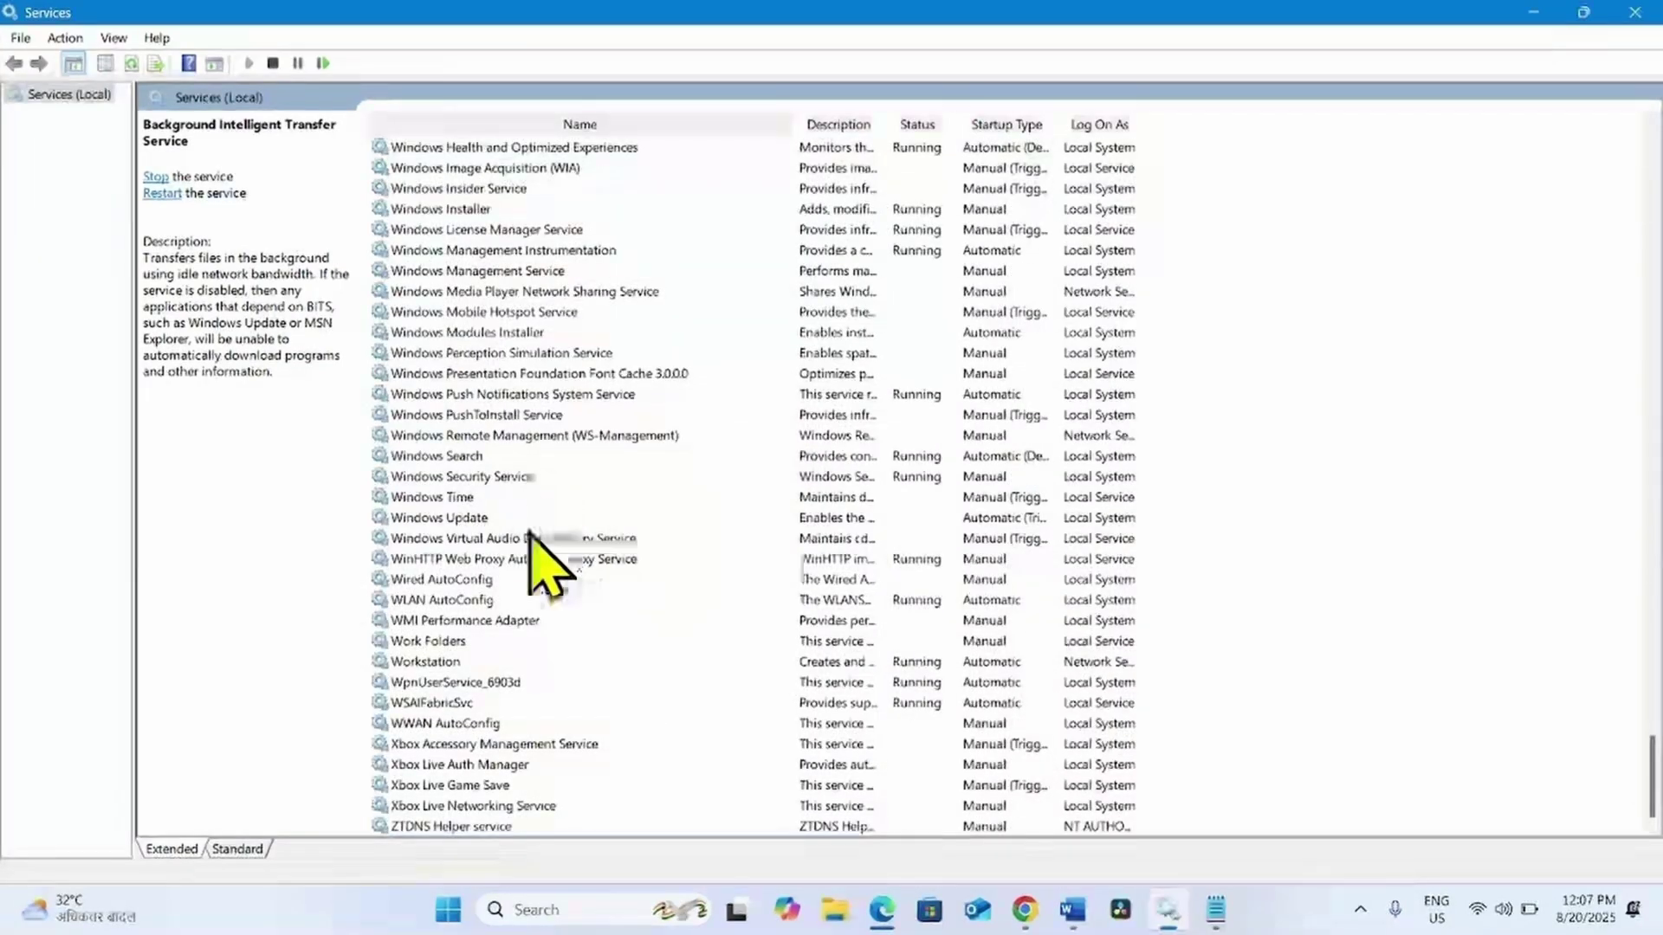
pyautogui.click(433, 519)
pyautogui.rightClick(440, 519)
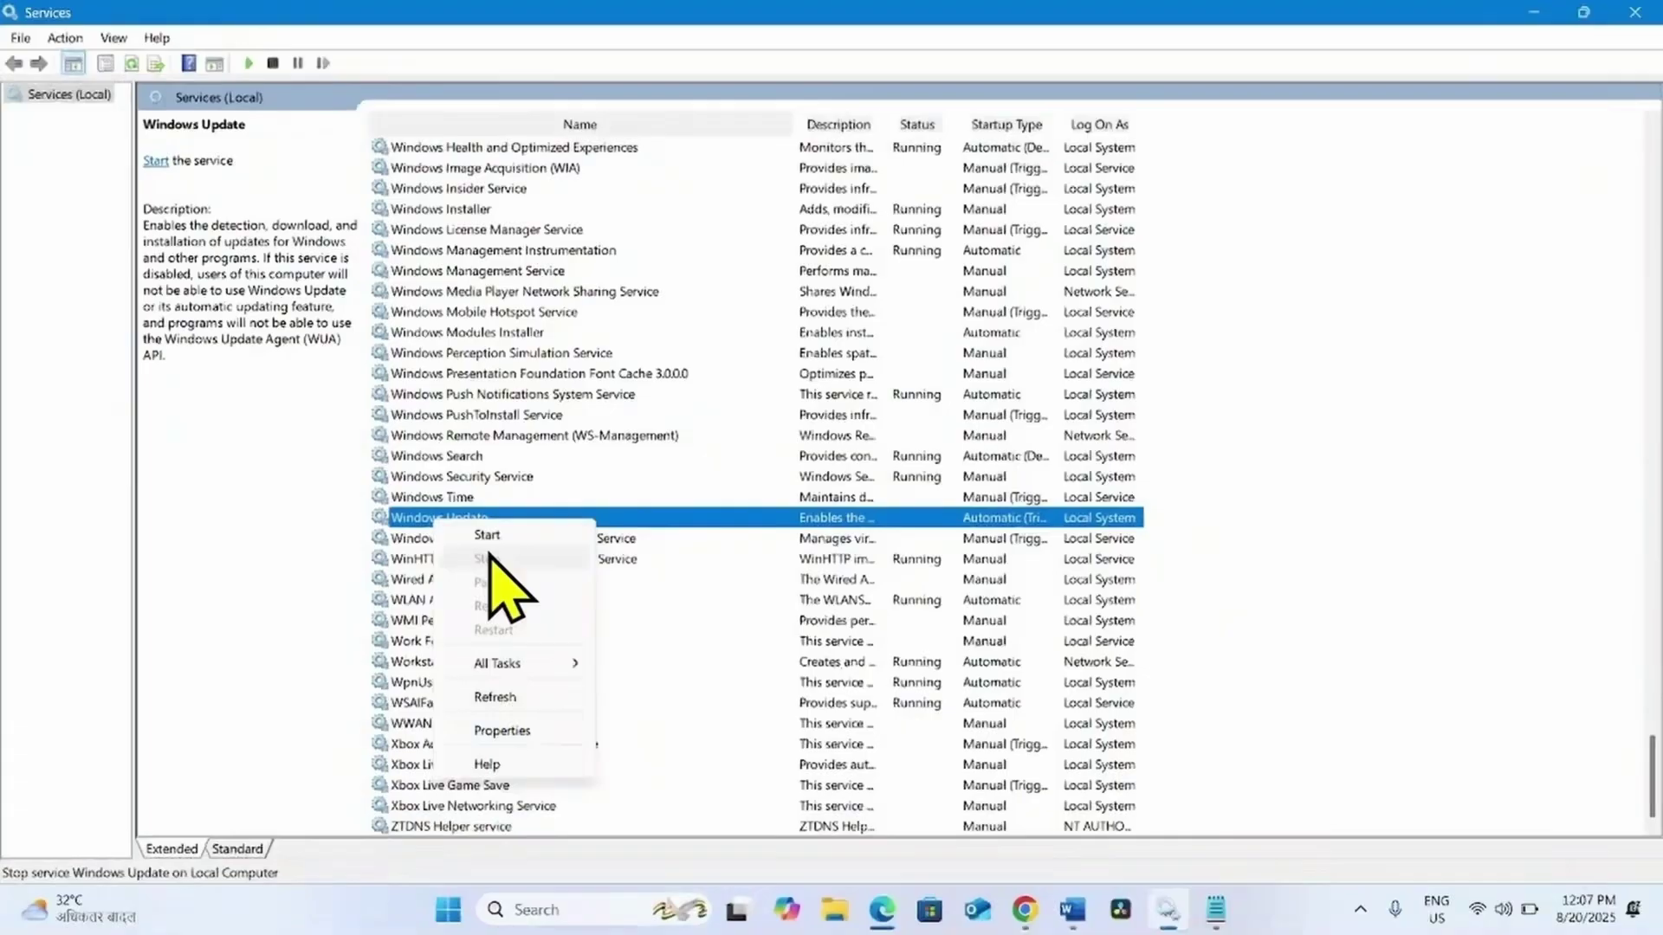
pyautogui.click(525, 730)
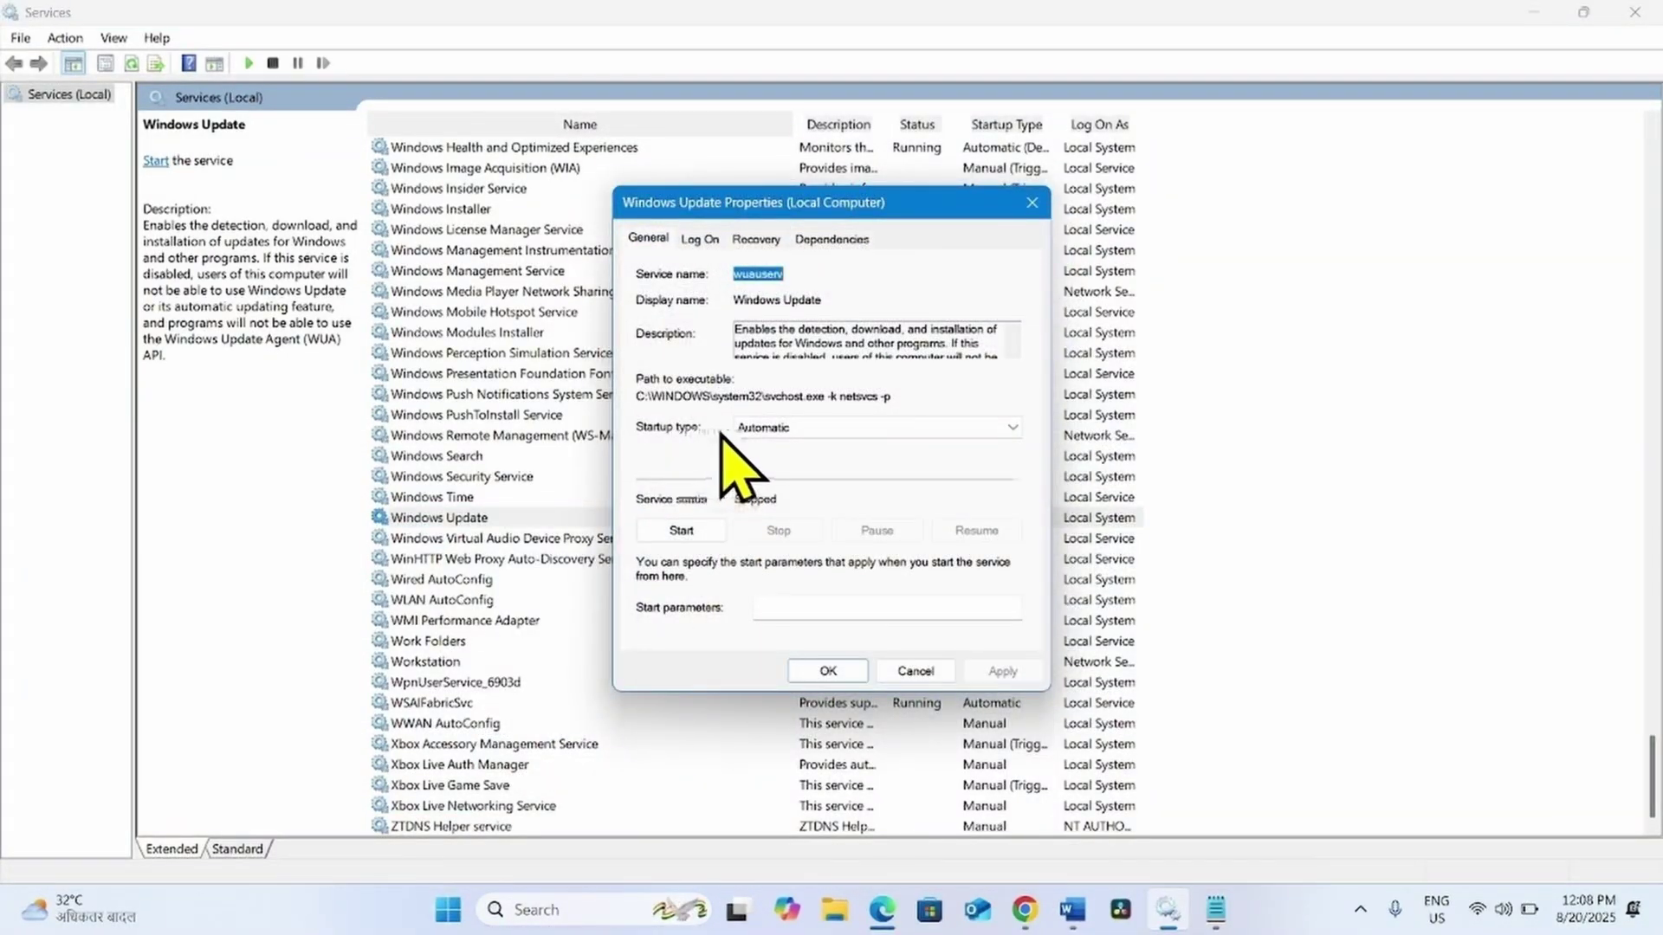
pyautogui.click(681, 530)
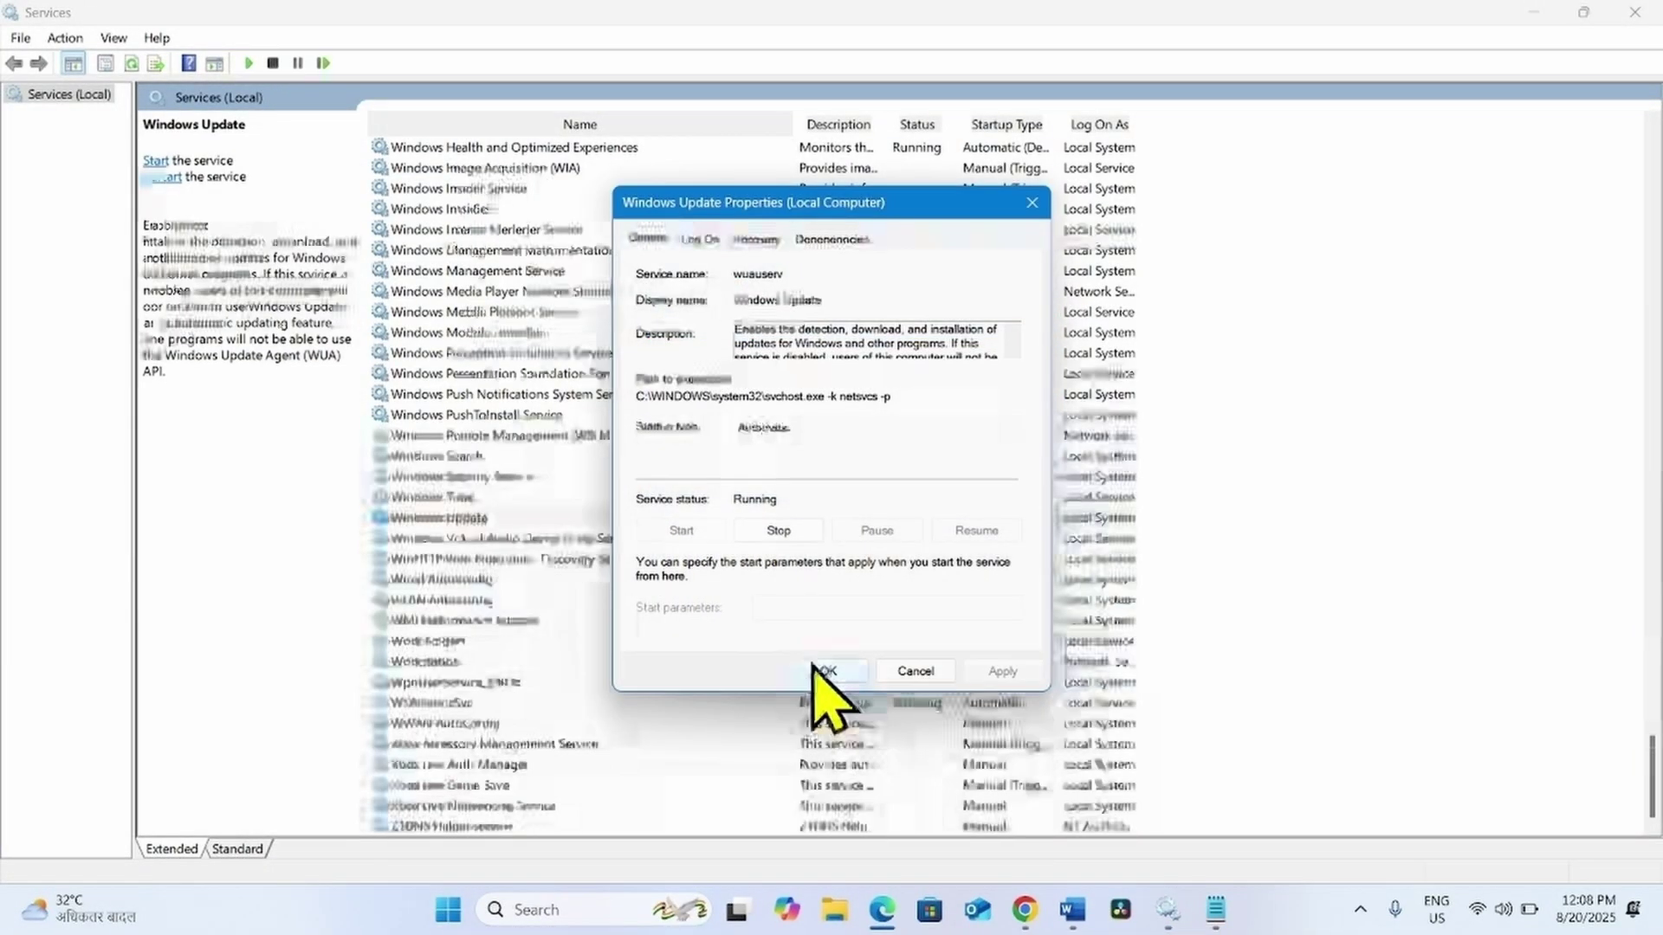
pyautogui.click(823, 674)
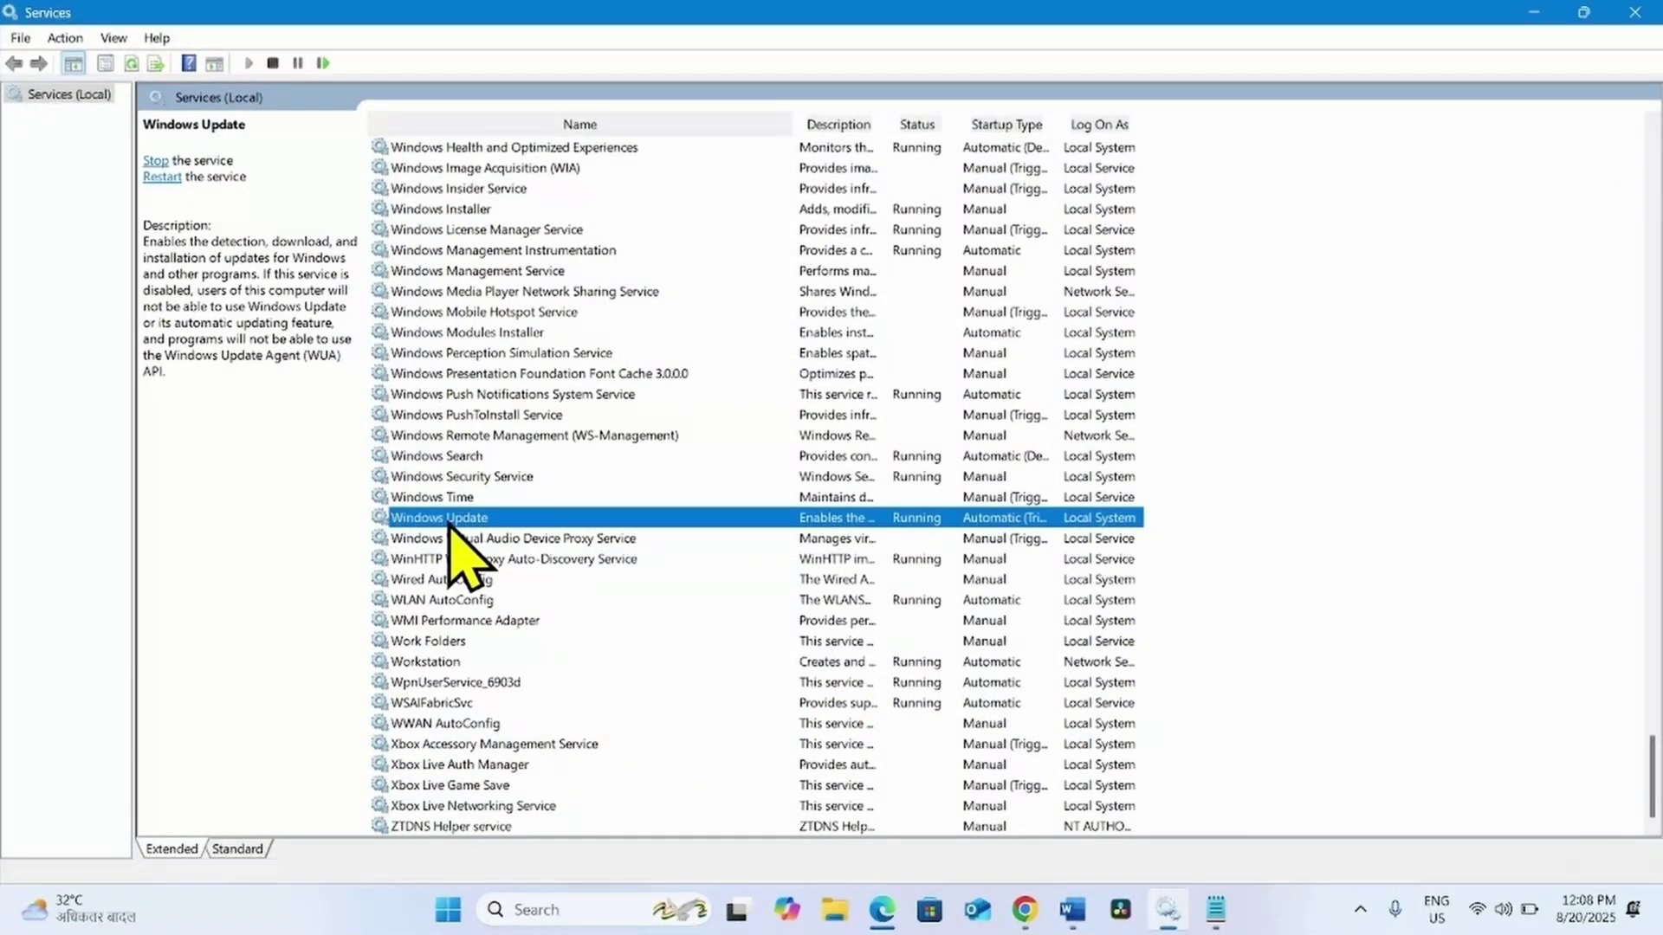
pyautogui.rightClick(449, 522)
pyautogui.click(502, 629)
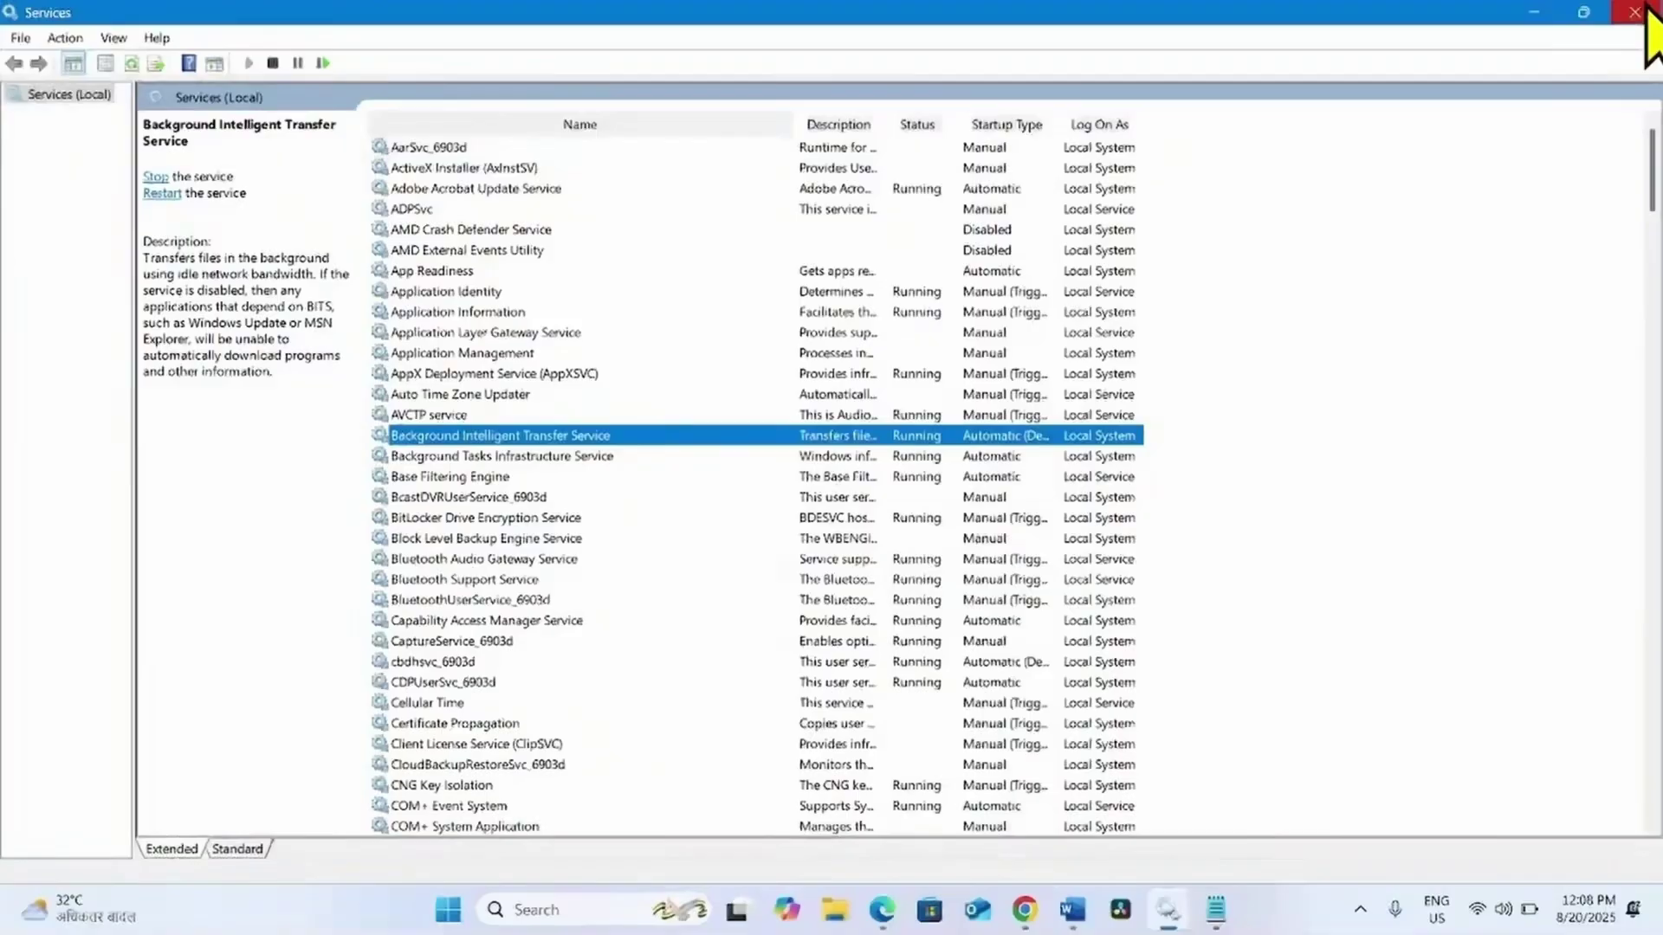
# Step: Close Services, check the downloading 2025-08 cumulative update in Settings' Windows Update page, then close Settings
pyautogui.click(1645, 9)
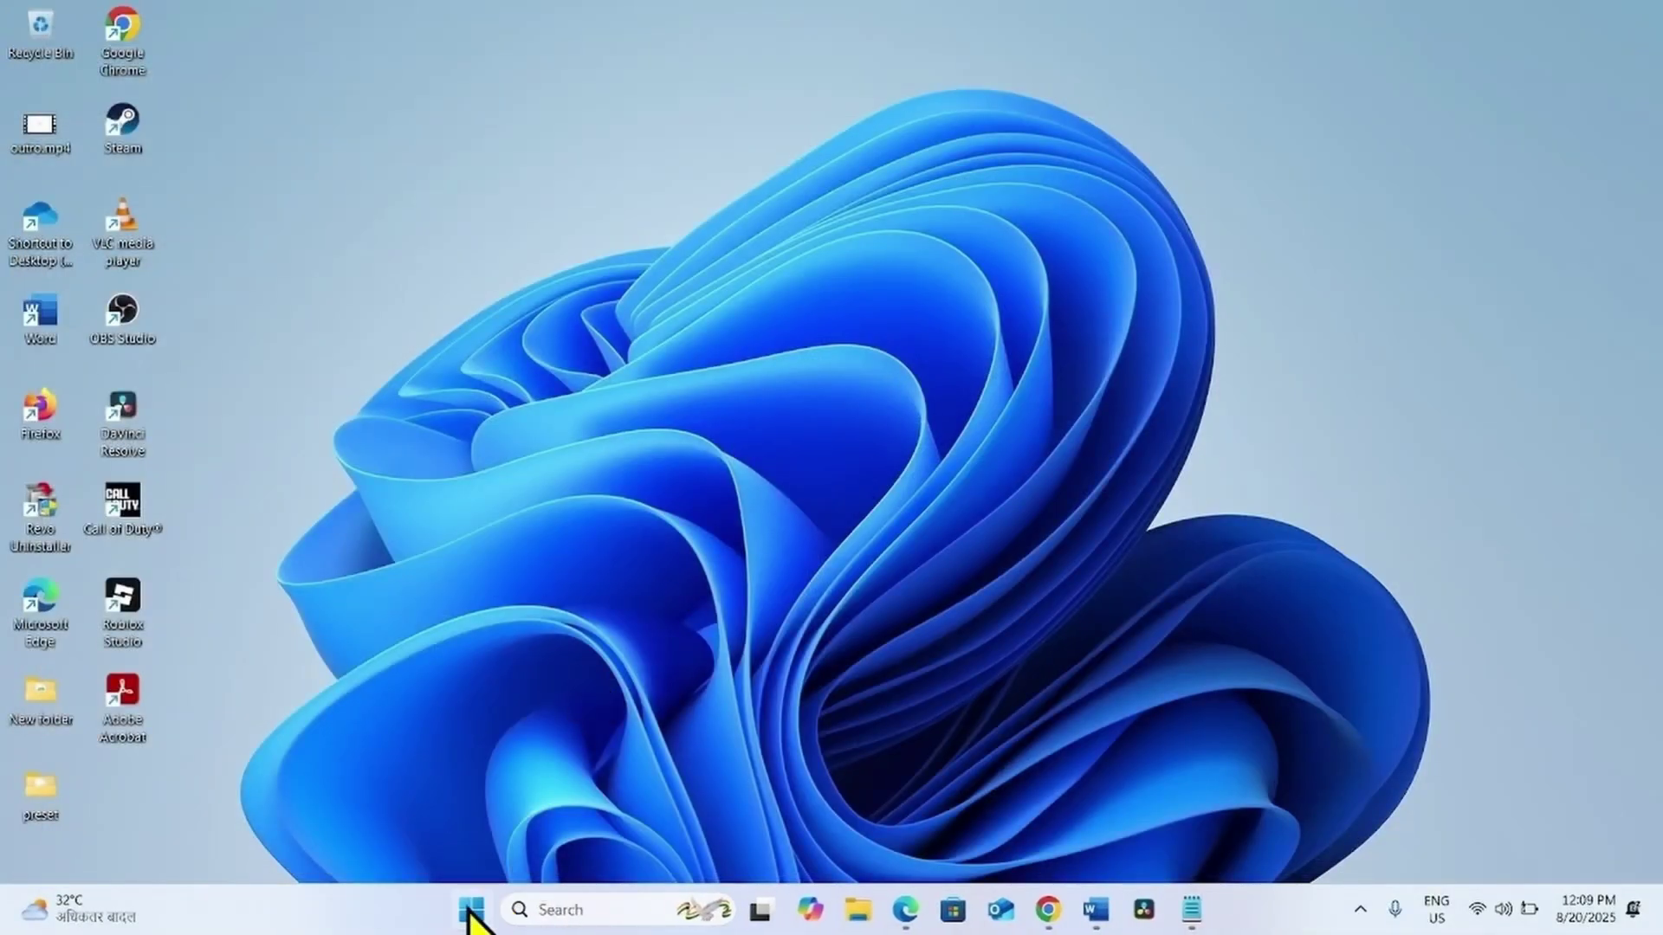
pyautogui.click(468, 909)
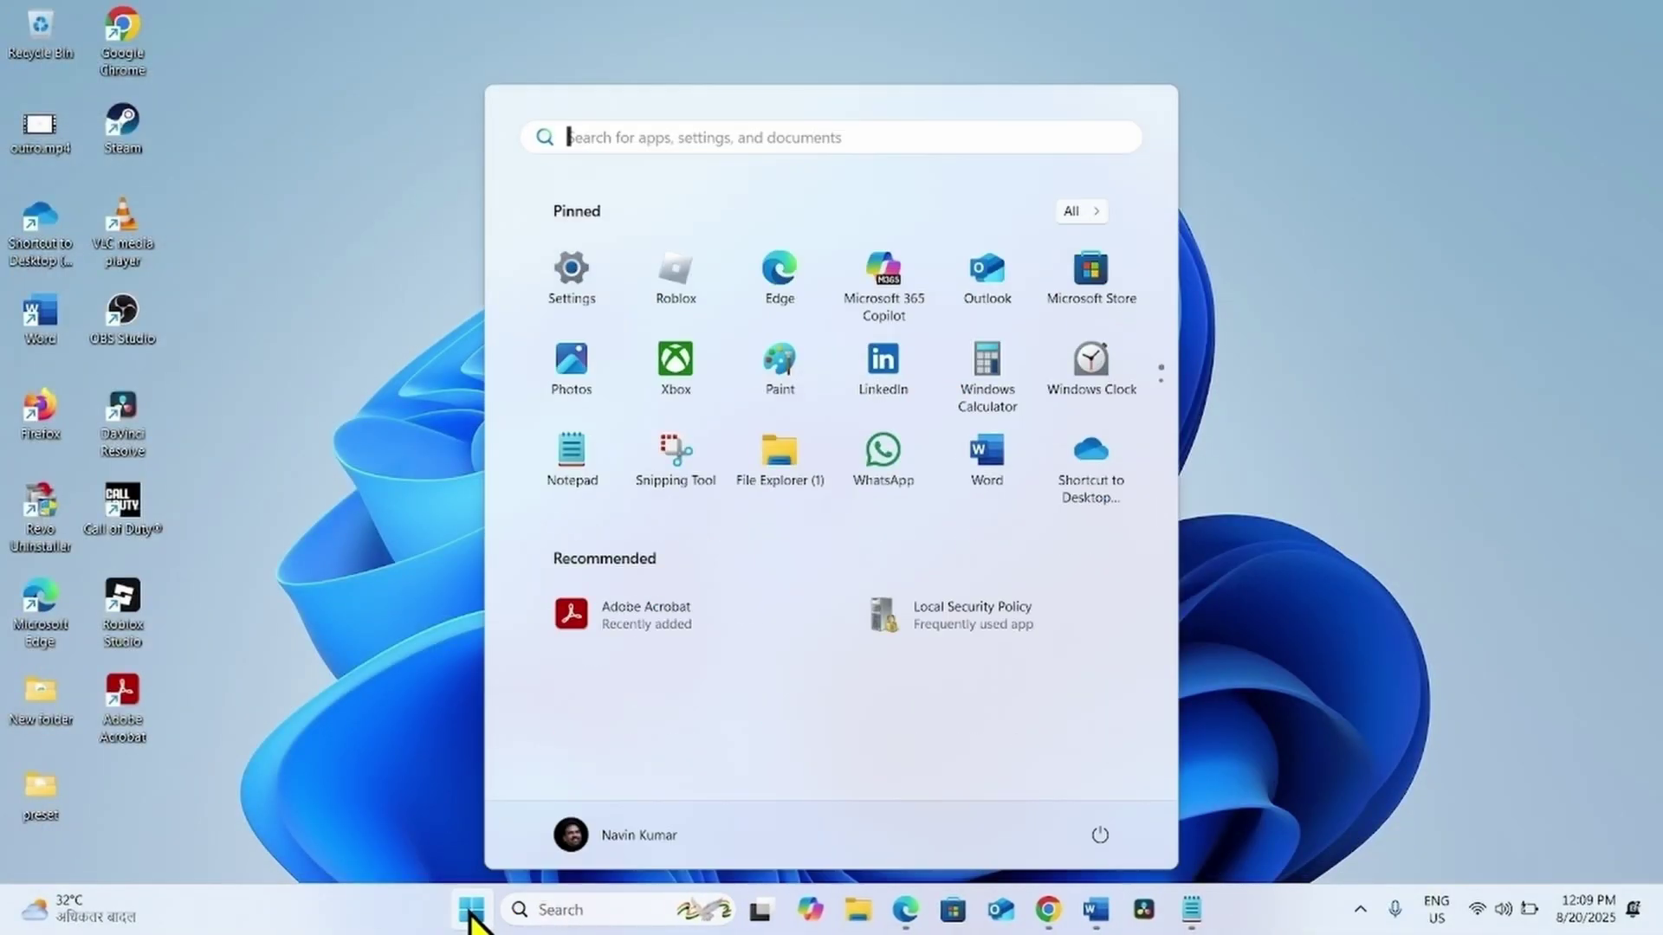
pyautogui.click(571, 282)
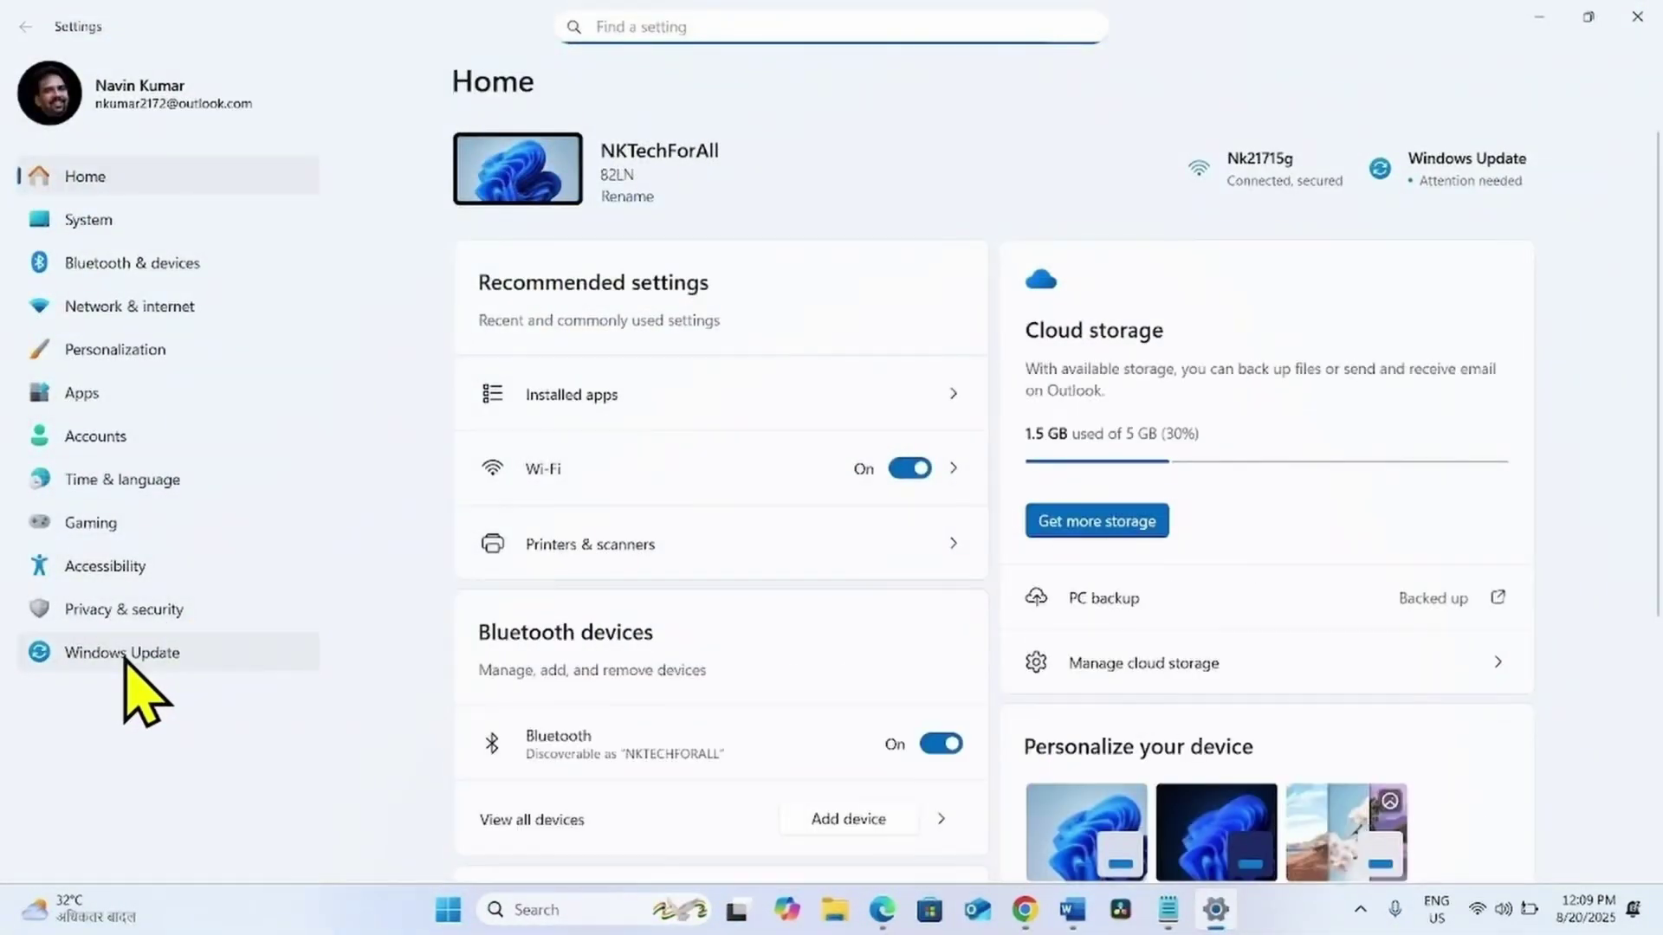
pyautogui.click(126, 654)
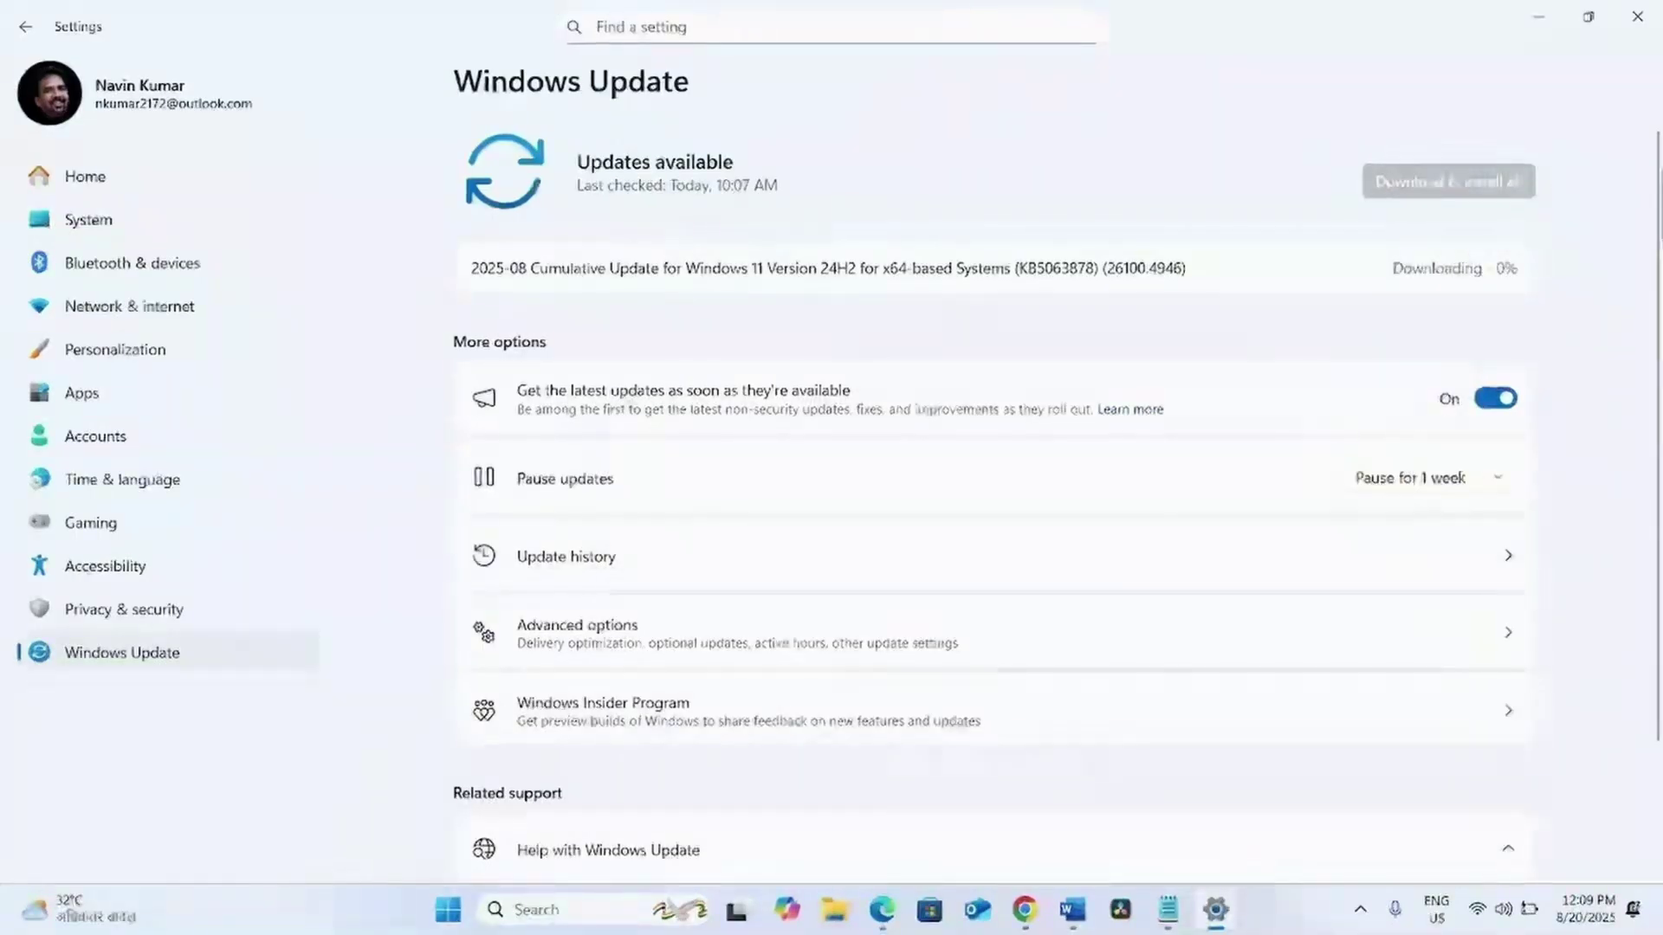
pyautogui.click(1642, 17)
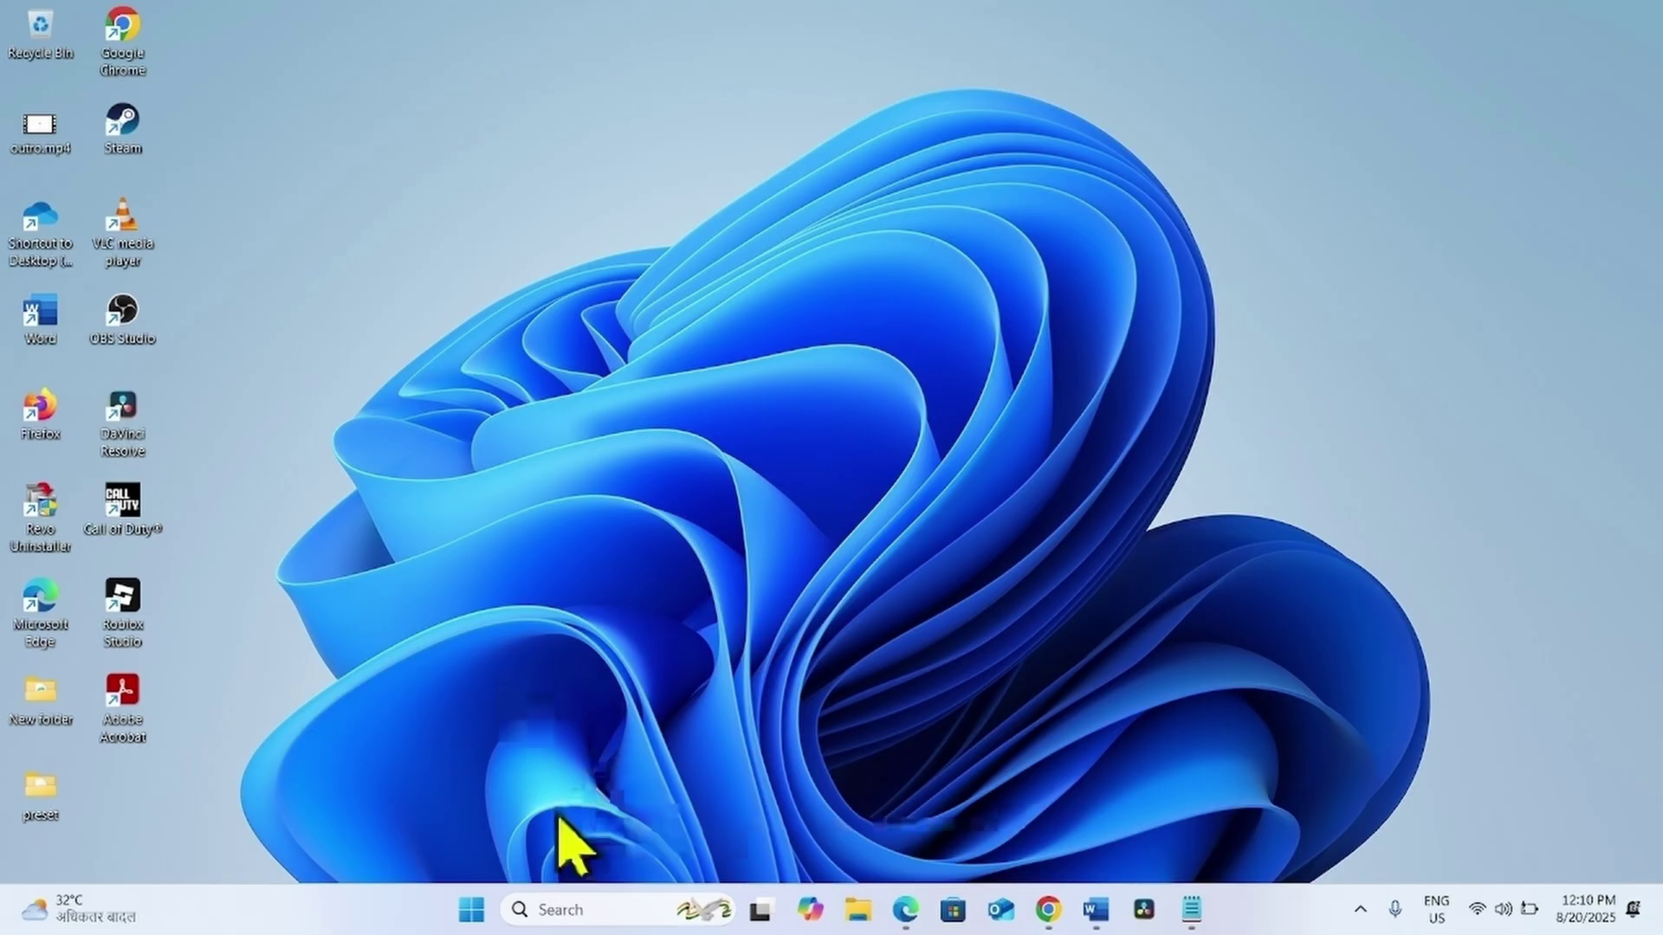
pyautogui.click(473, 909)
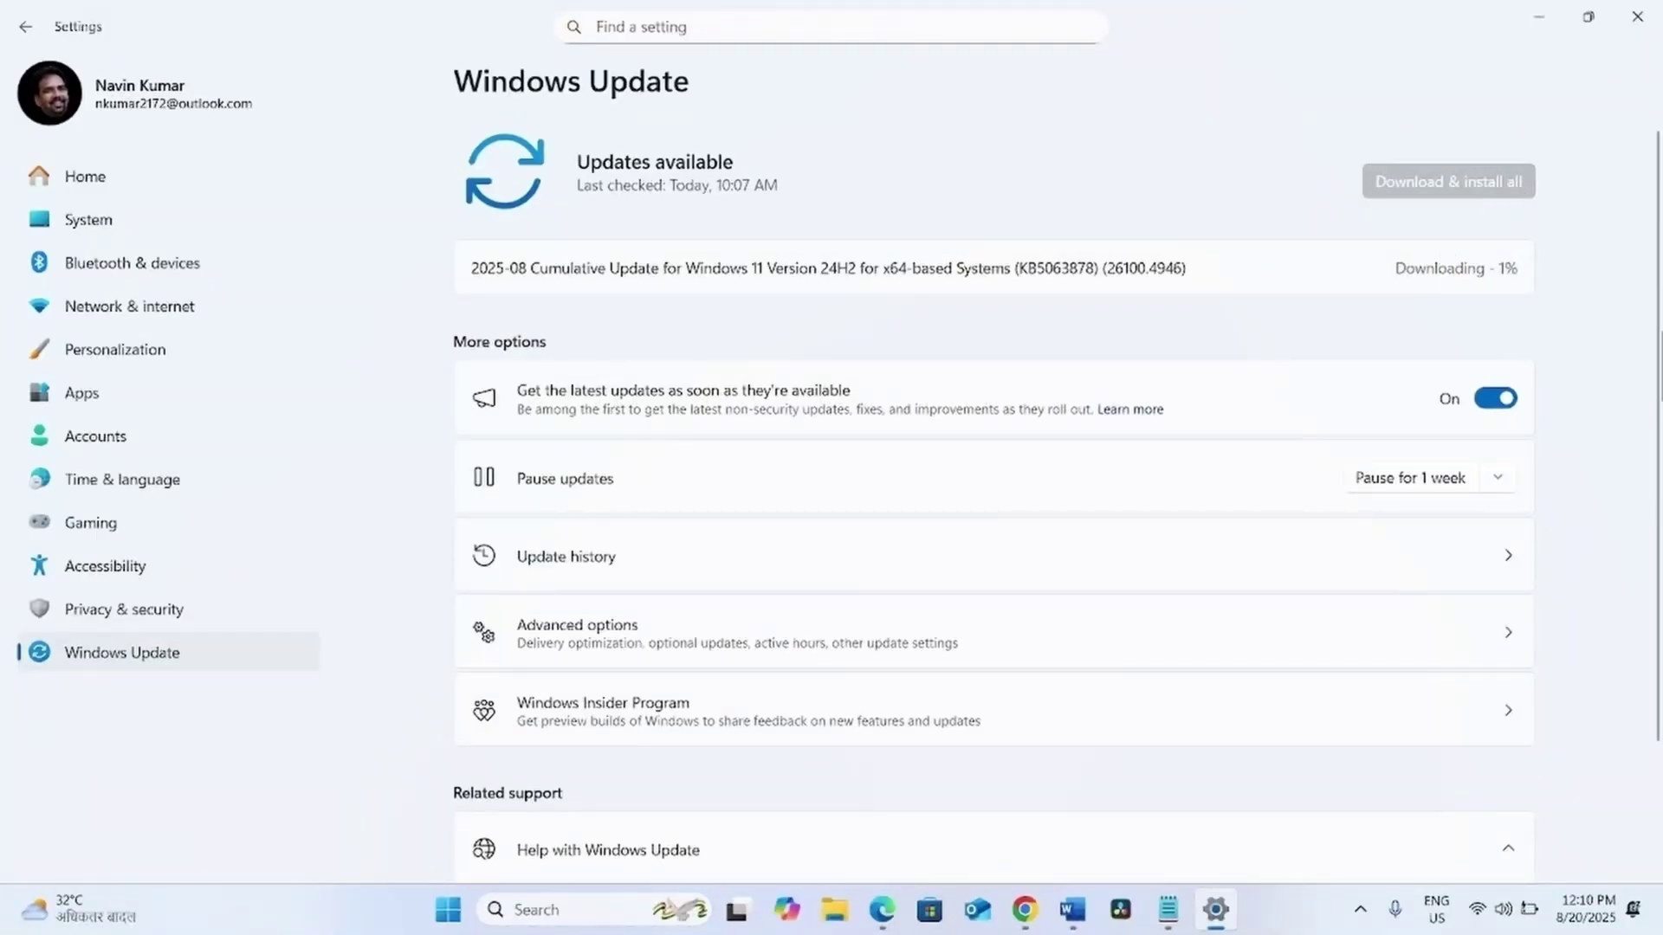
pyautogui.click(1639, 25)
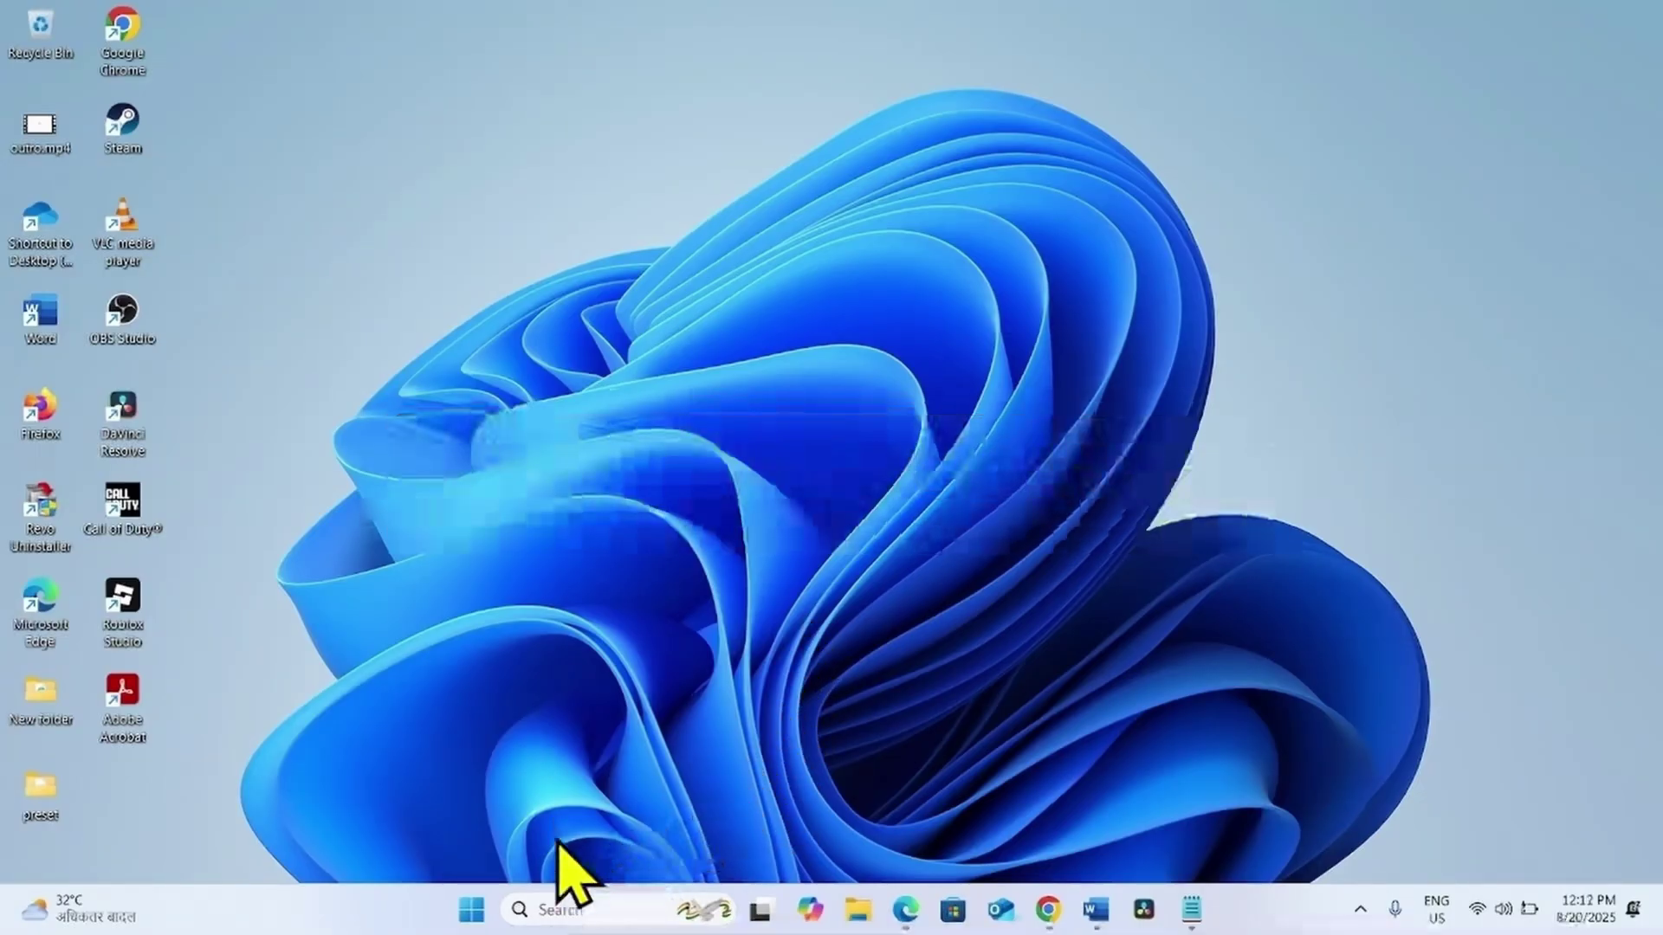
# Step: Search 'command' and run Command Prompt as administrator, approving the UAC prompt
pyautogui.click(549, 908)
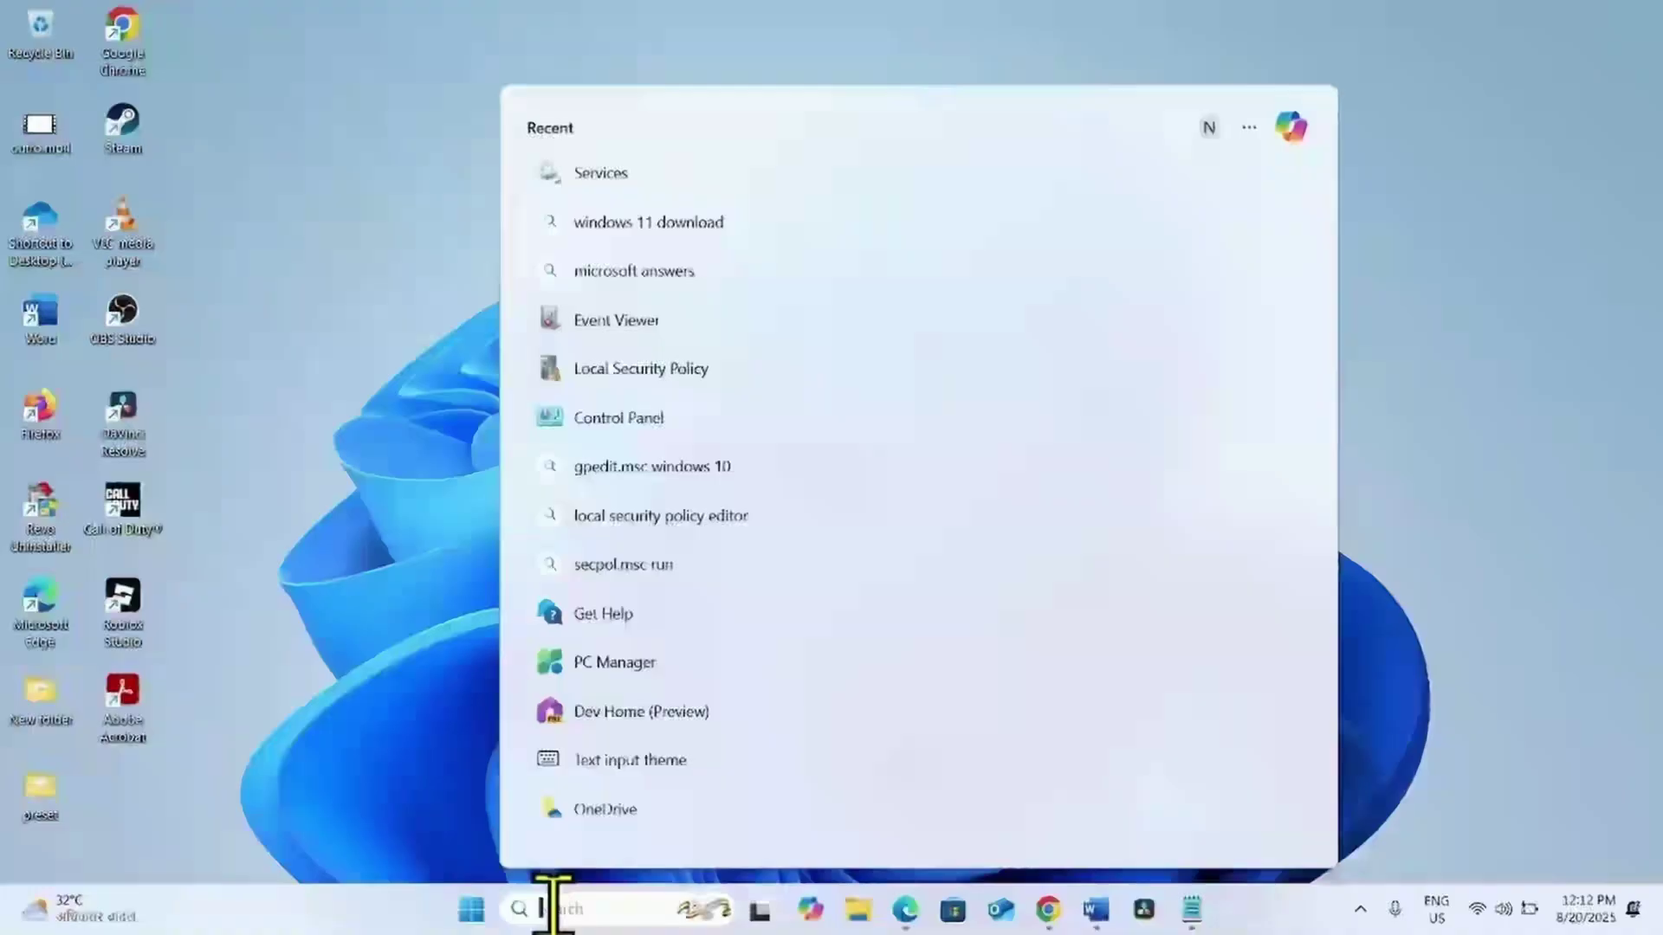
pyautogui.write('comm')
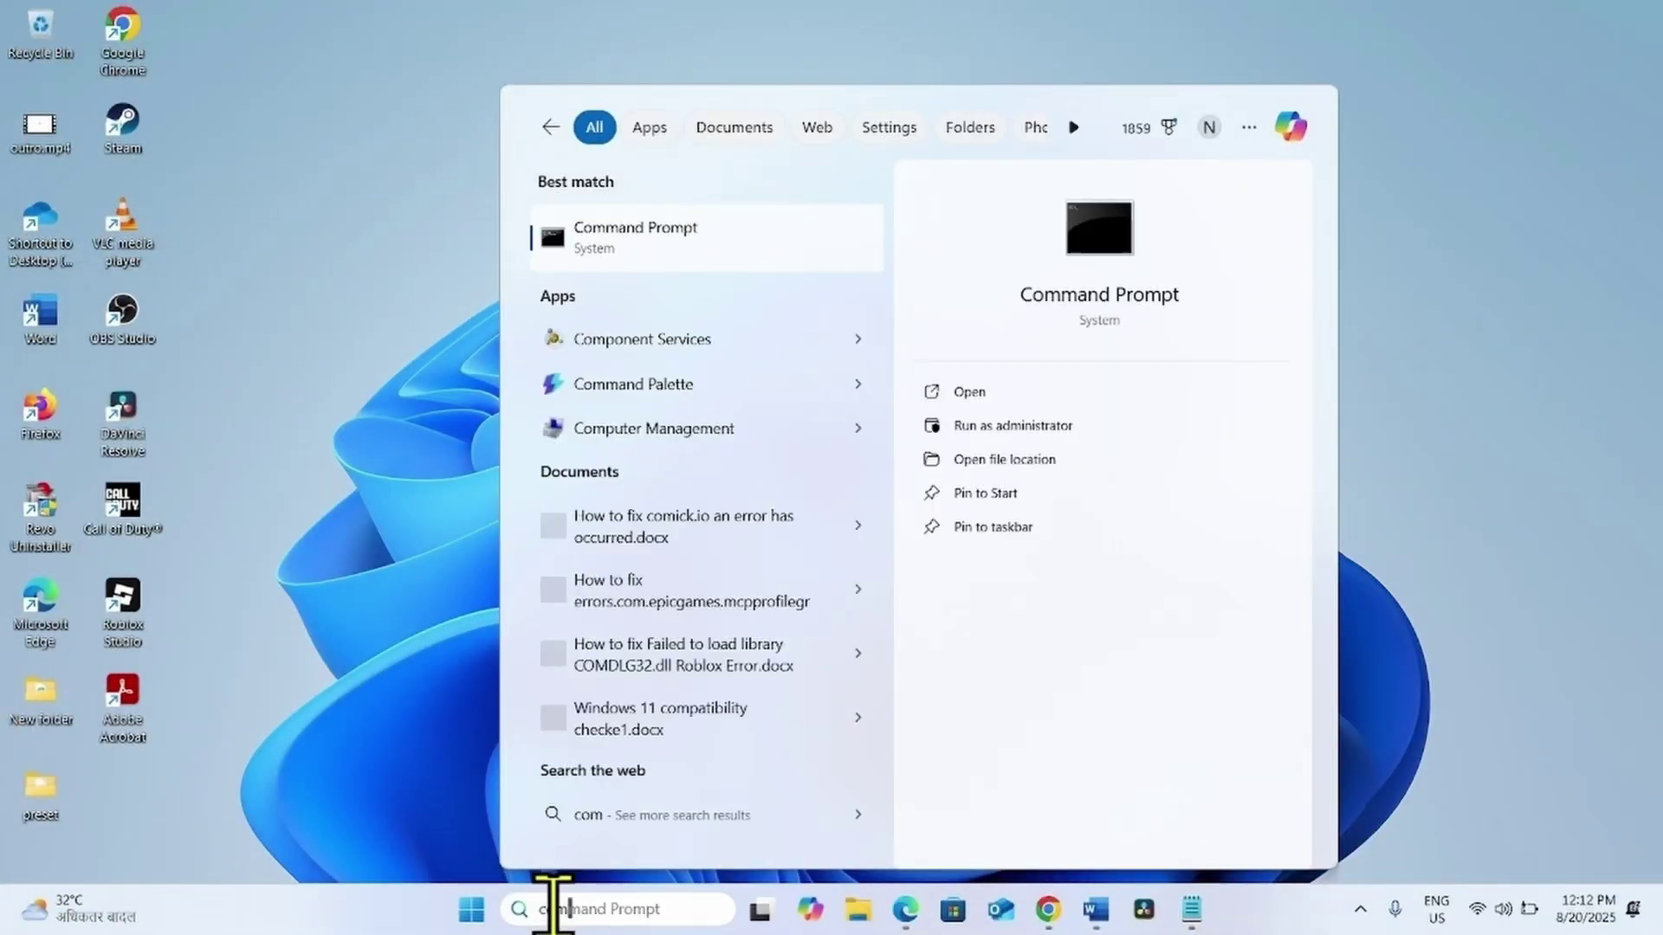
pyautogui.write('and')
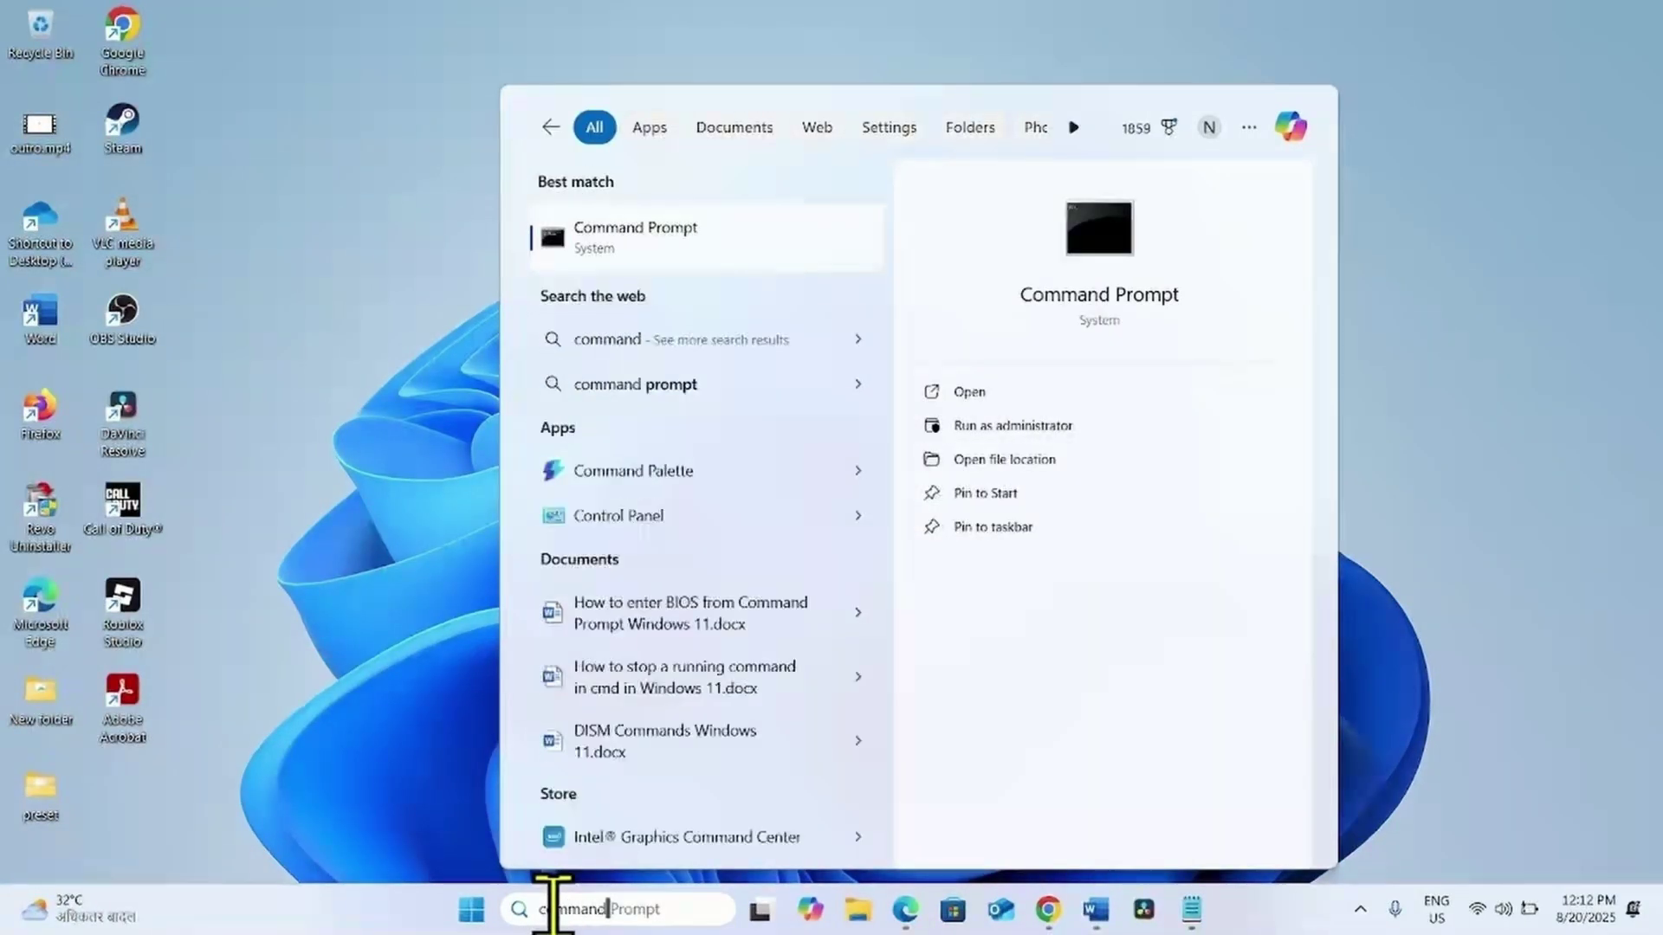
pyautogui.rightClick(605, 248)
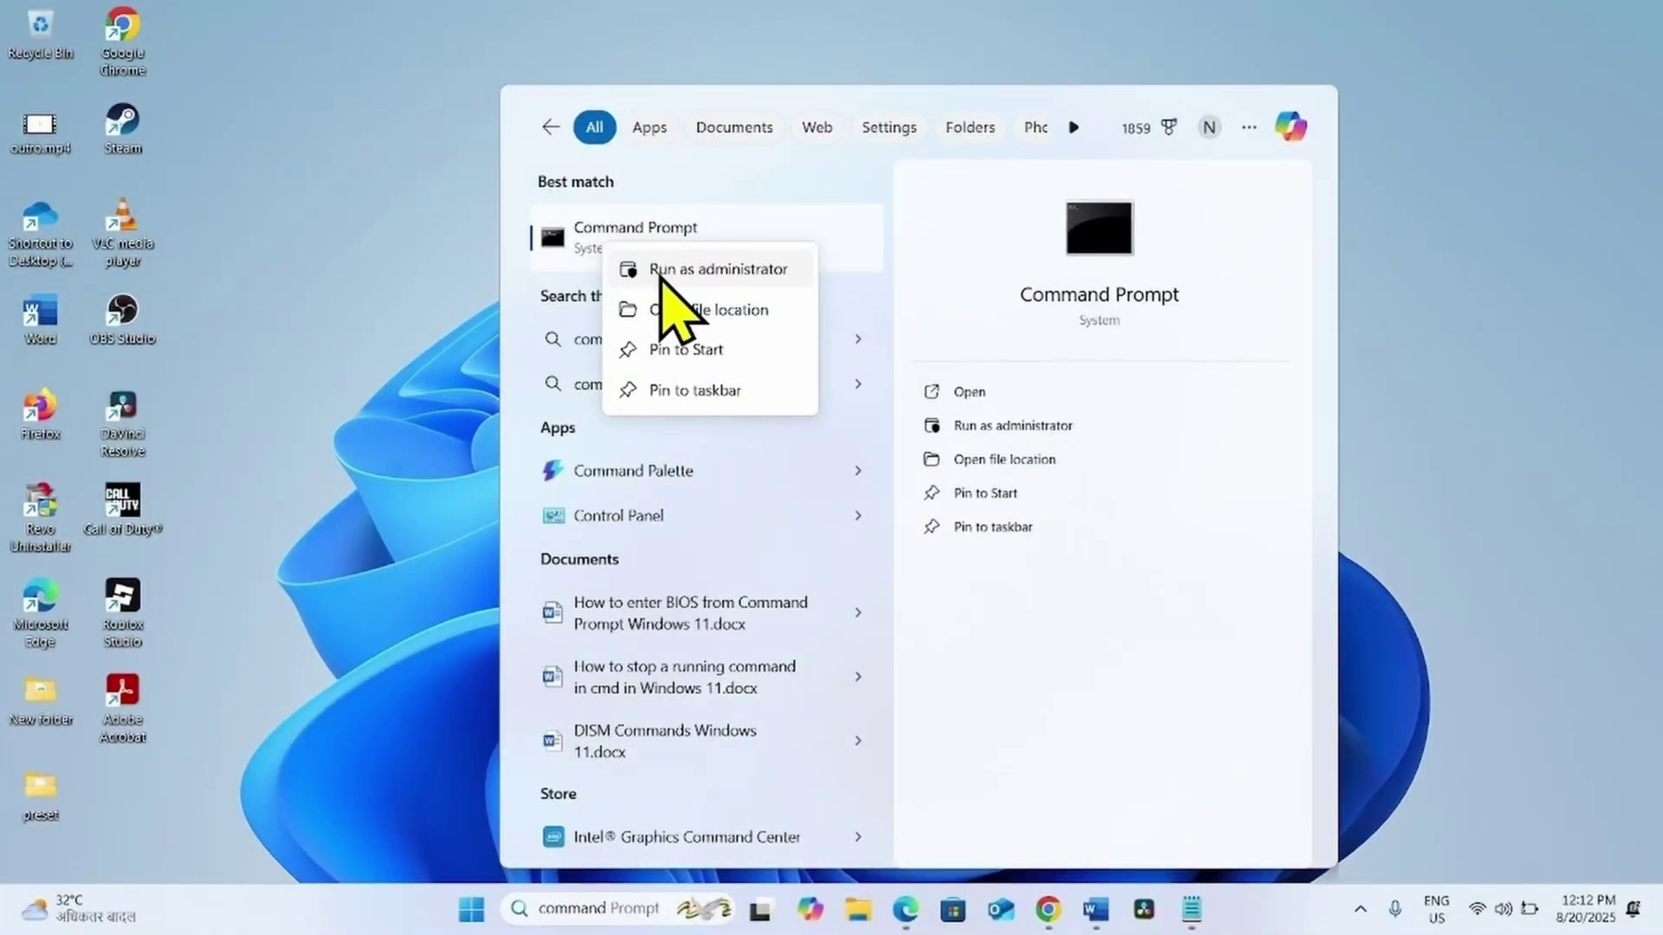
pyautogui.click(660, 273)
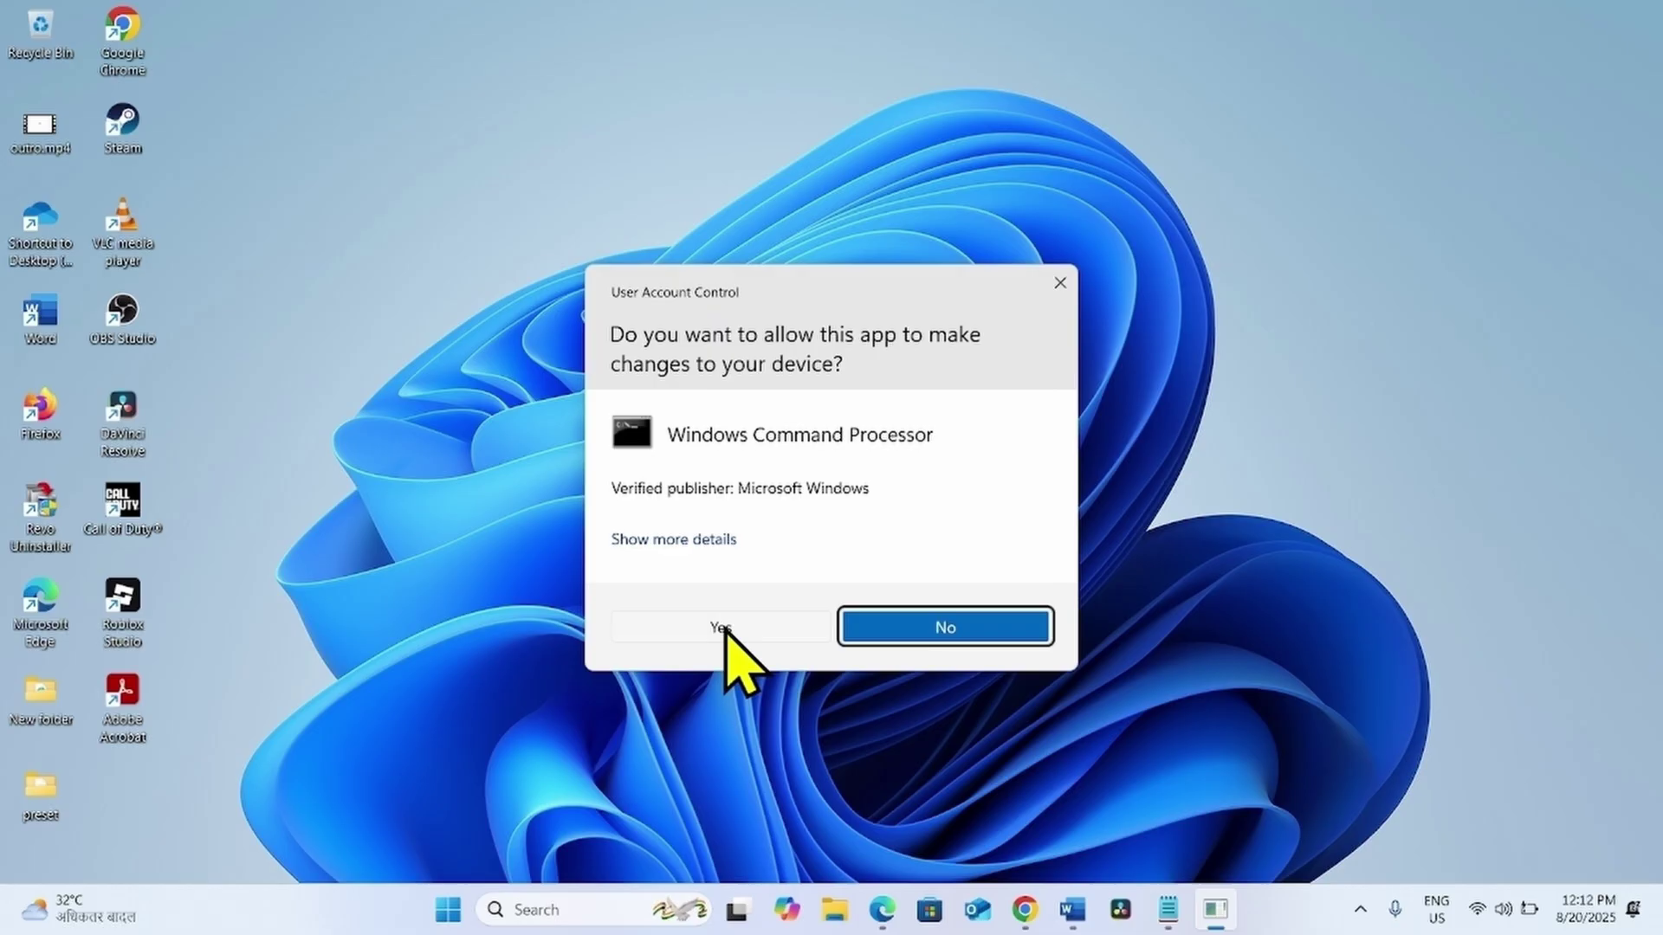
pyautogui.click(725, 631)
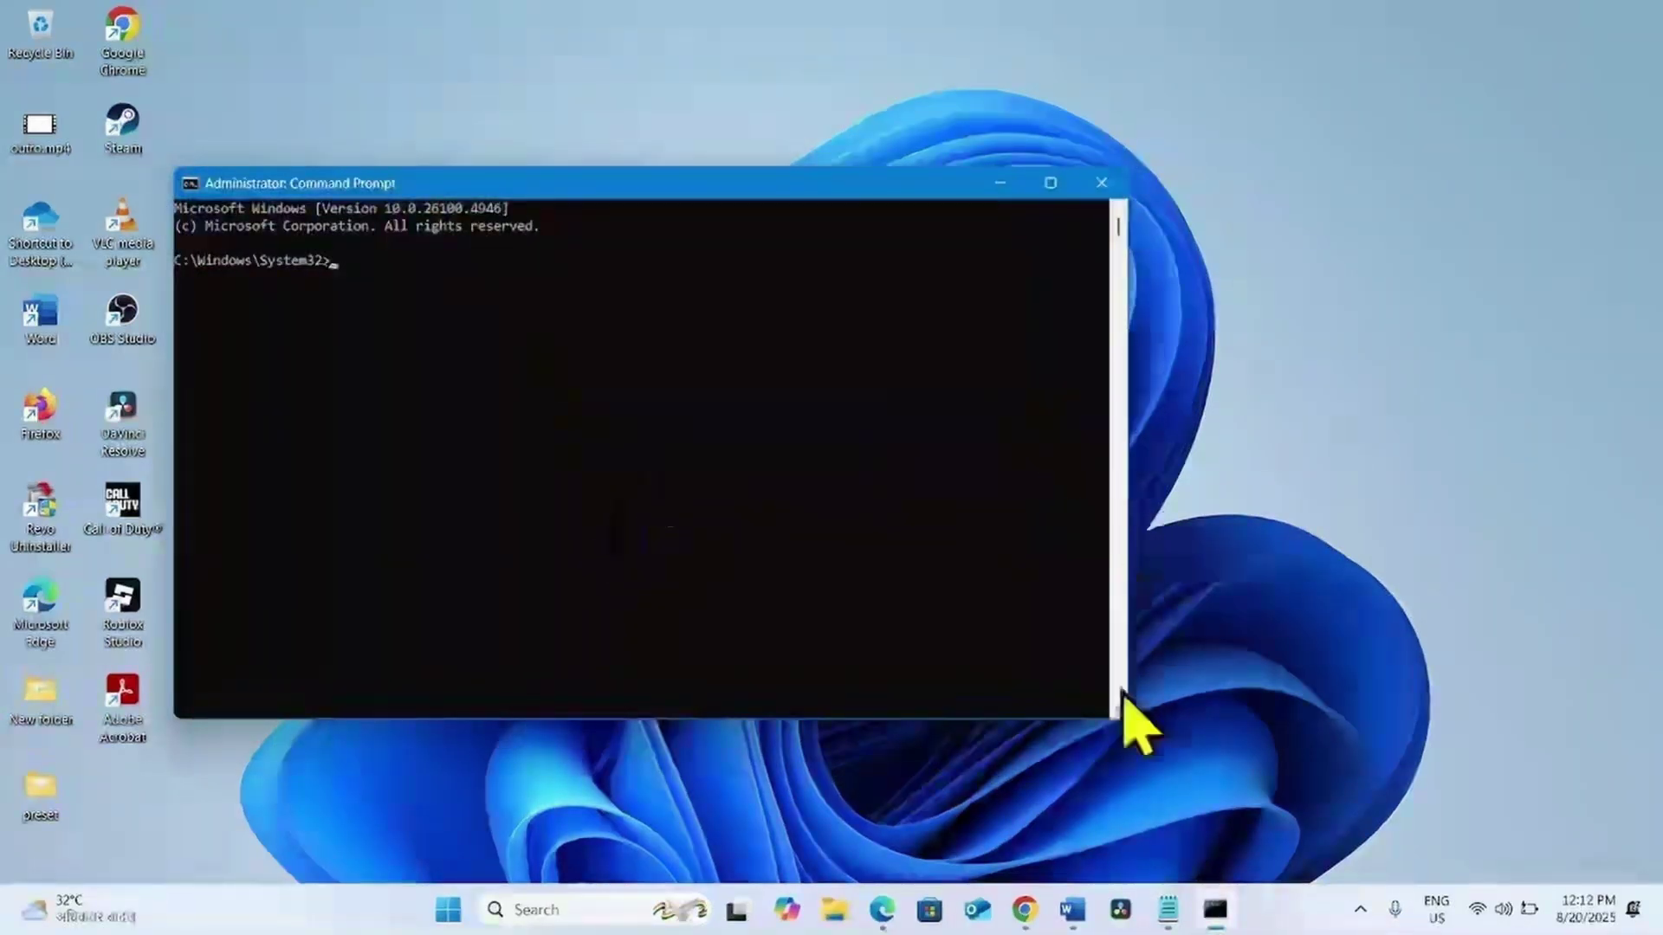
# Step: Copy 'net stop bits' from the Notepad notes and run it in the admin prompt
pyautogui.click(1167, 909)
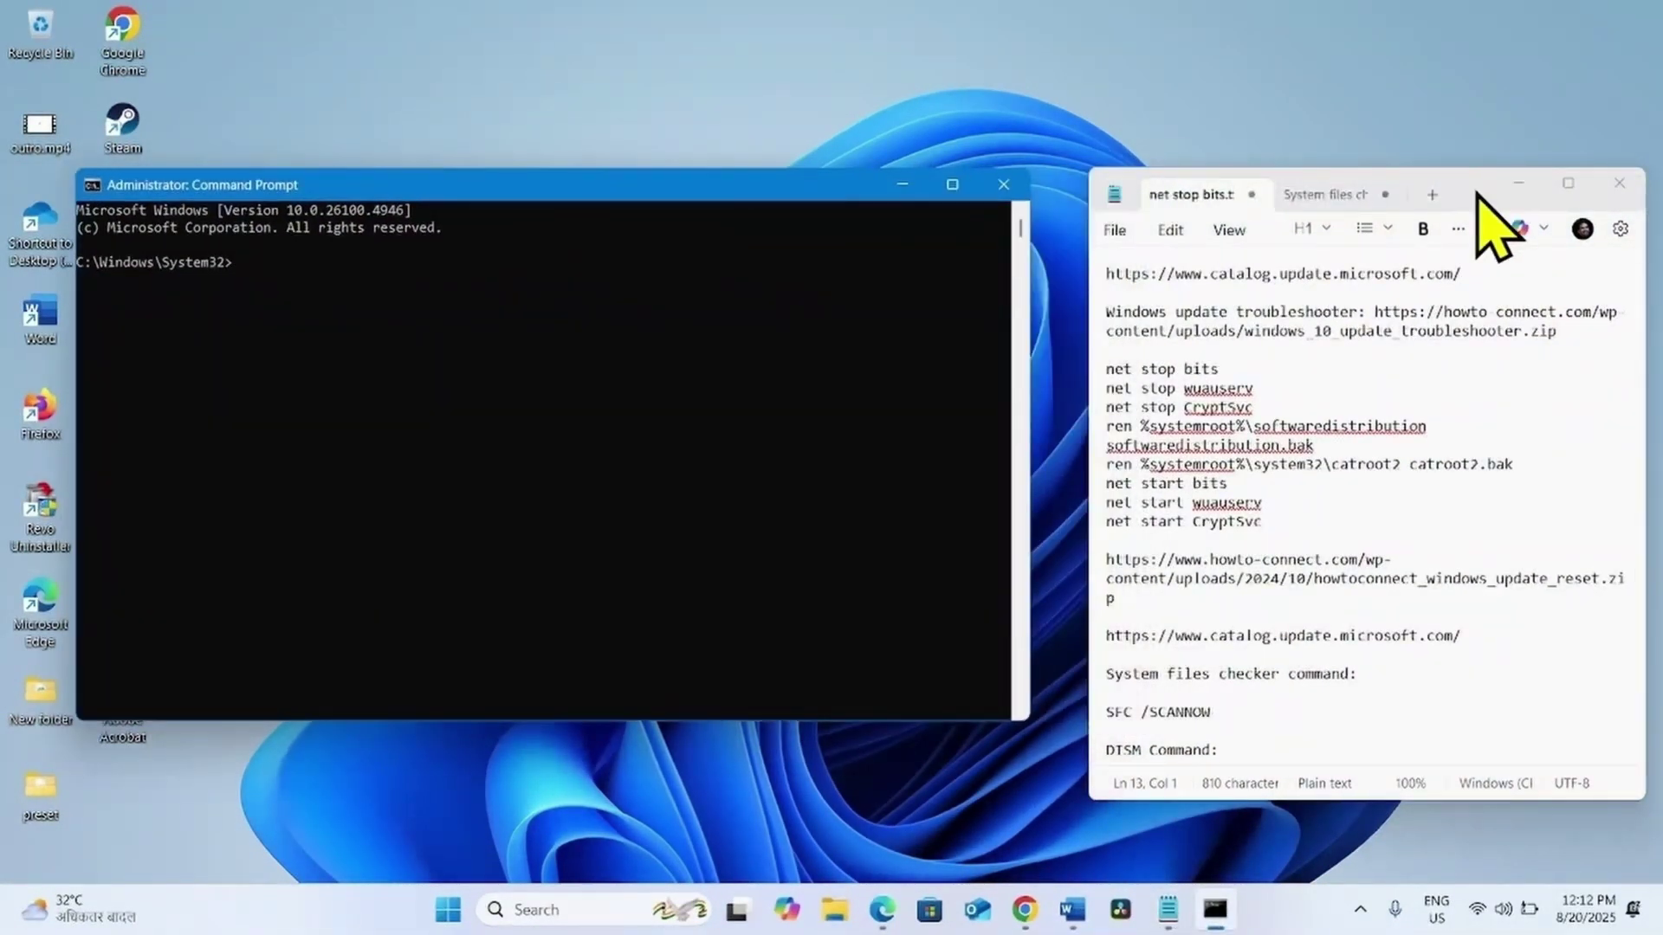
pyautogui.click(1271, 522)
pyautogui.moveTo(1260, 522); pyautogui.dragTo(1073, 370)
pyautogui.click(1161, 446)
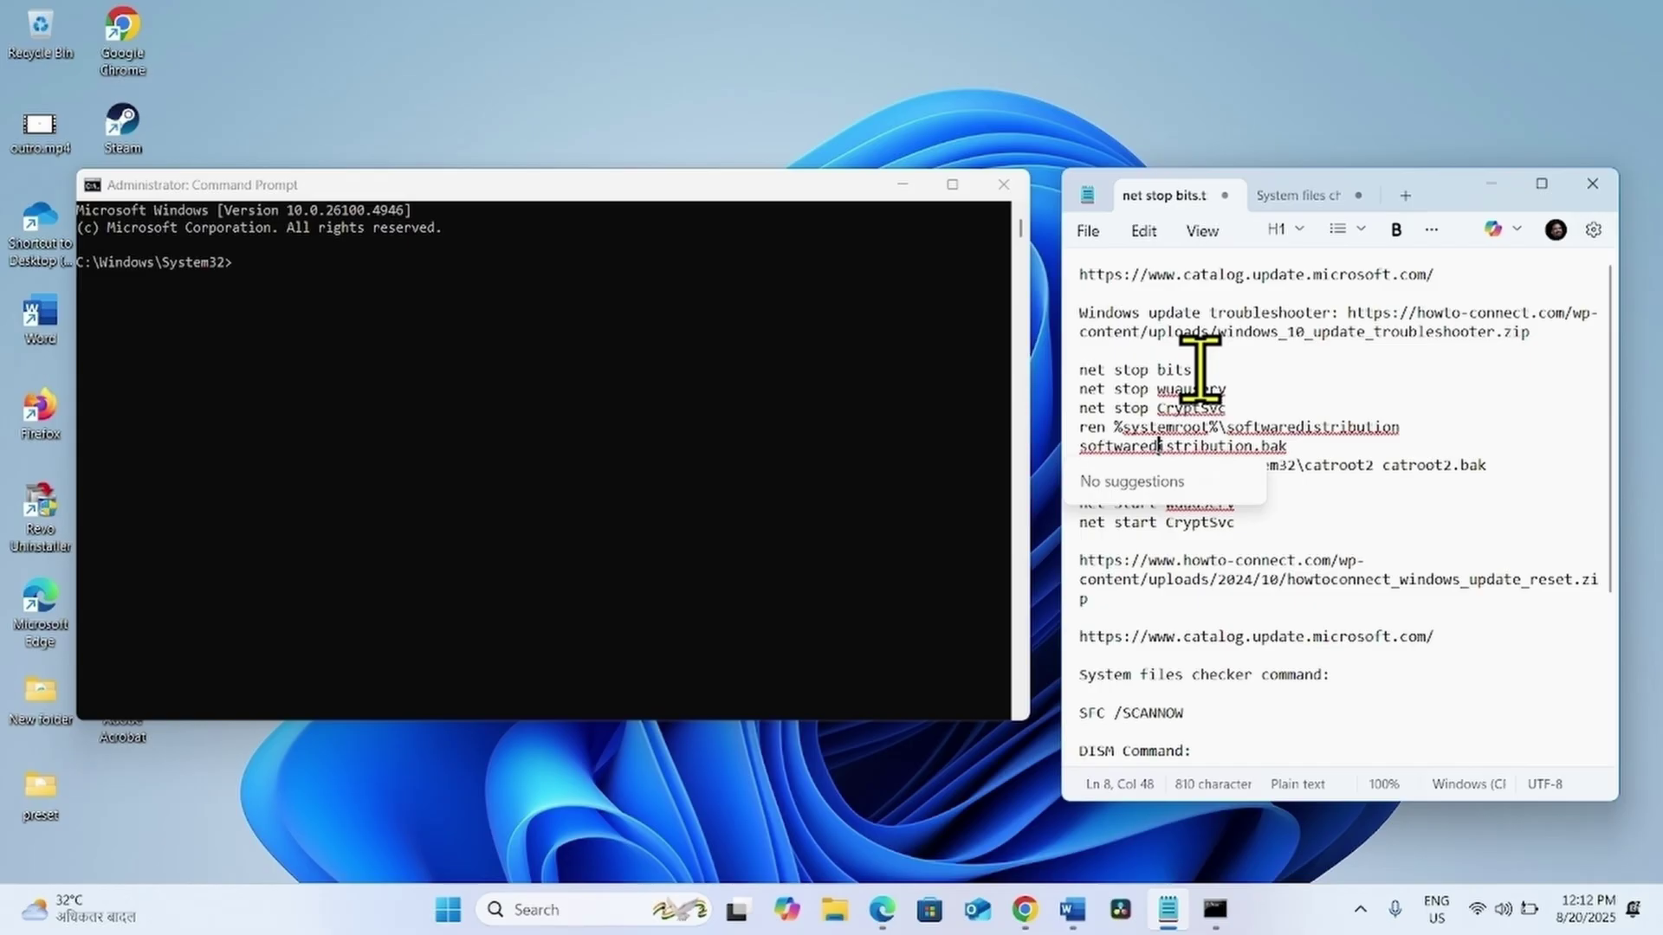
pyautogui.doubleClick(1165, 369)
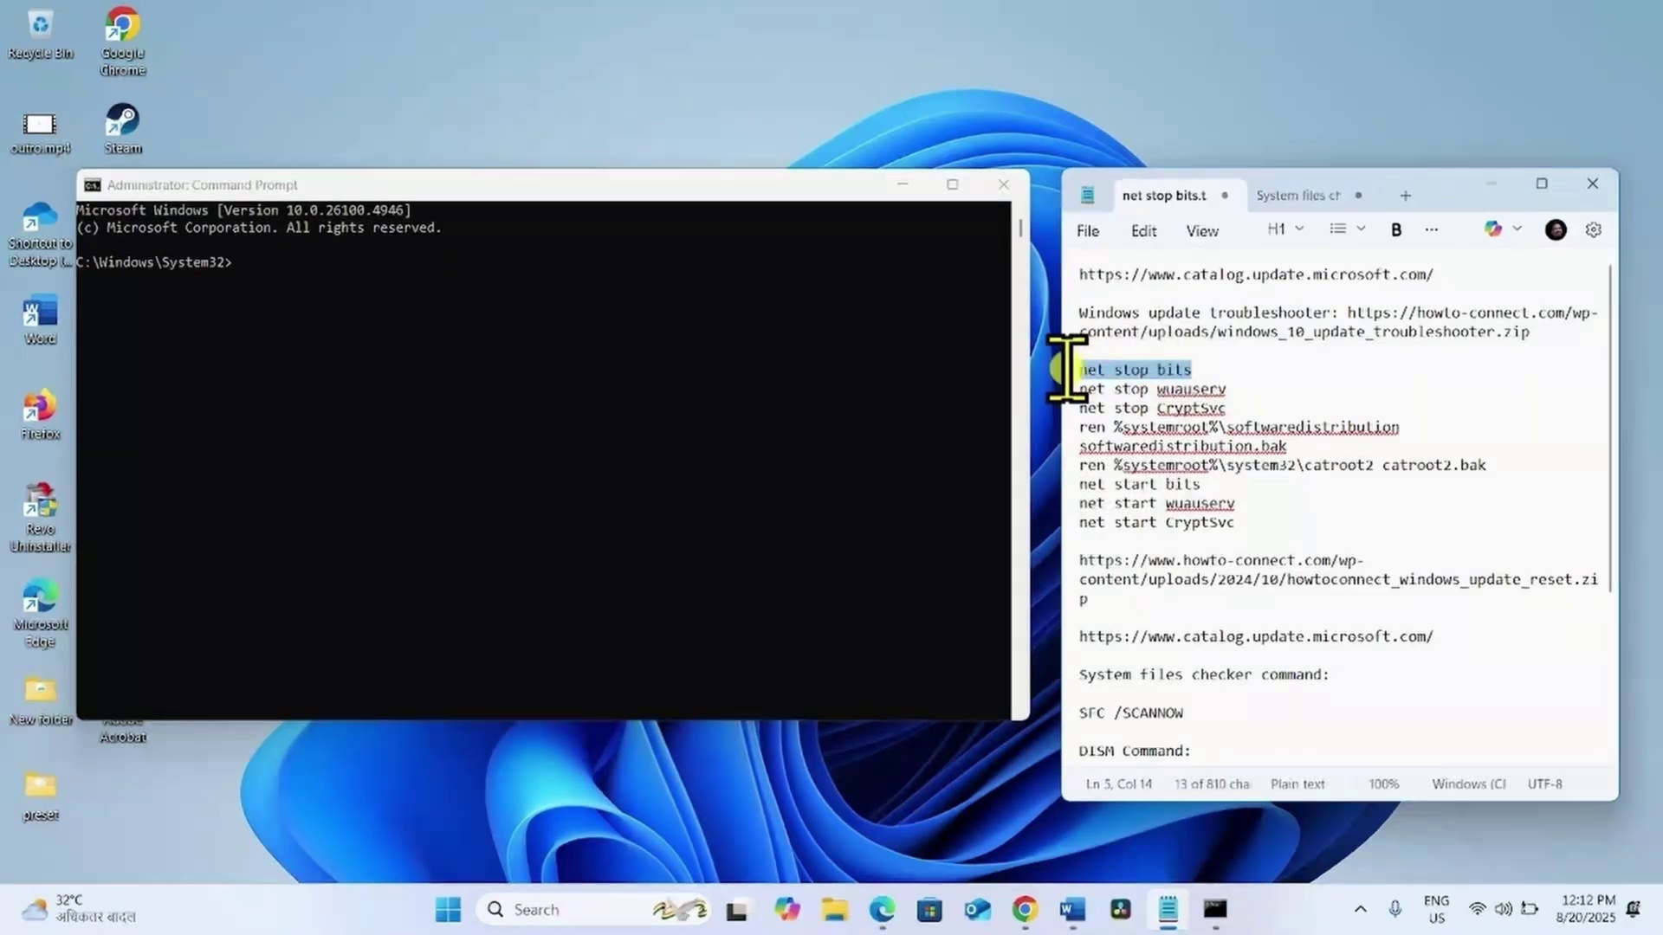
pyautogui.rightClick(1098, 401)
pyautogui.click(1113, 112)
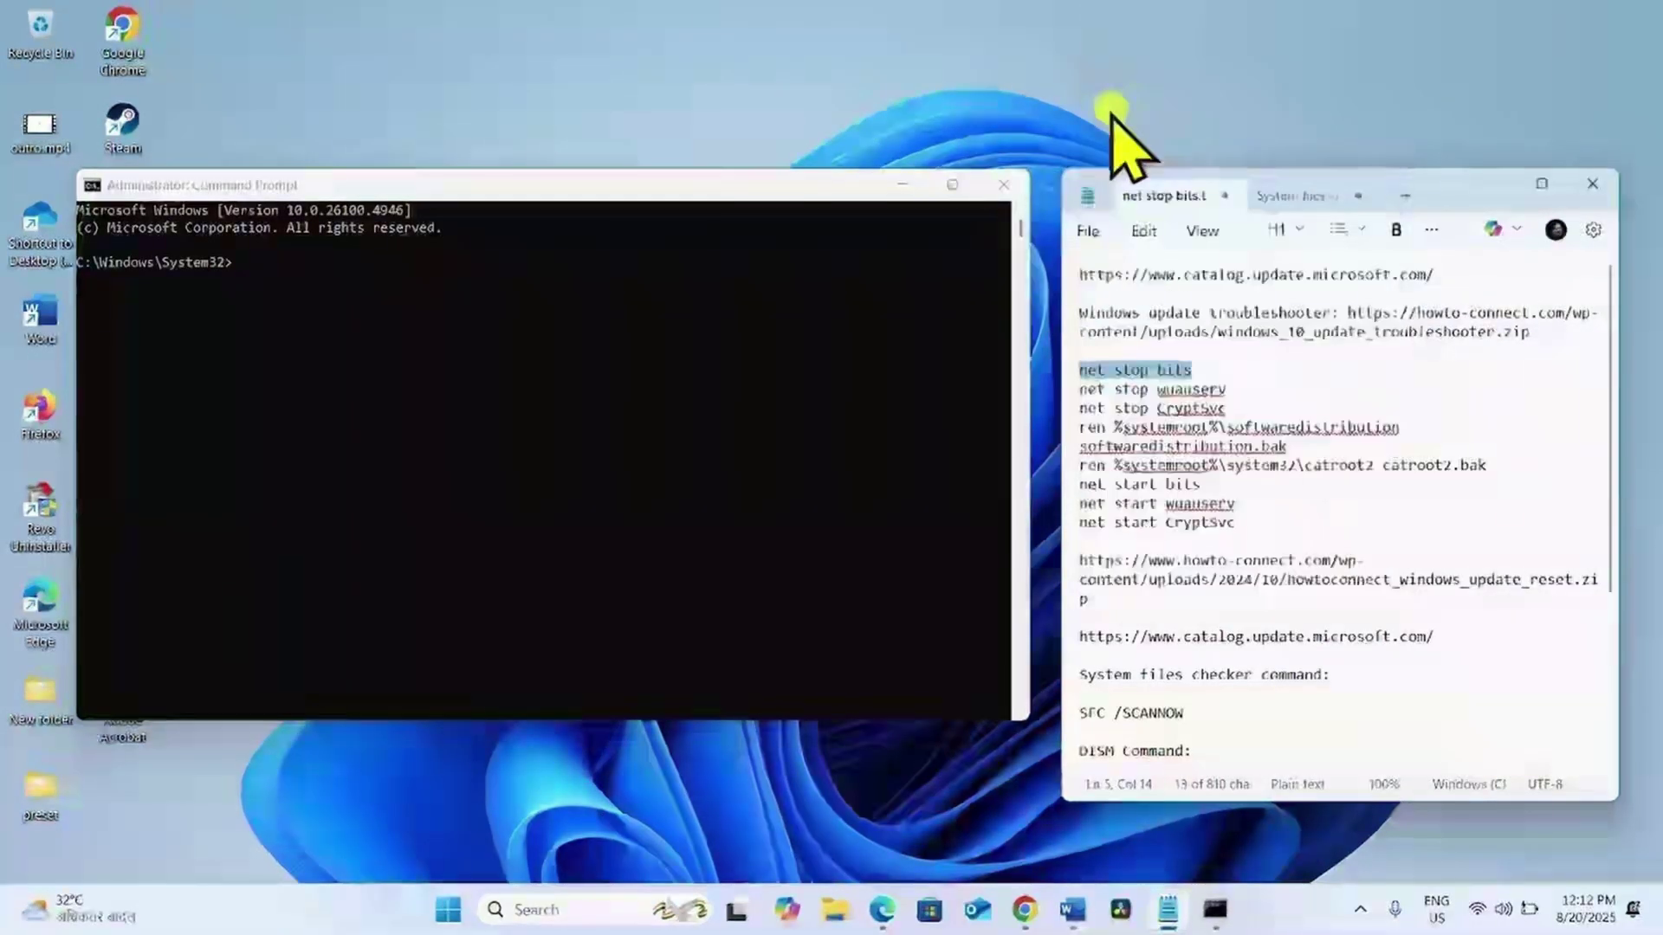
pyautogui.click(243, 274)
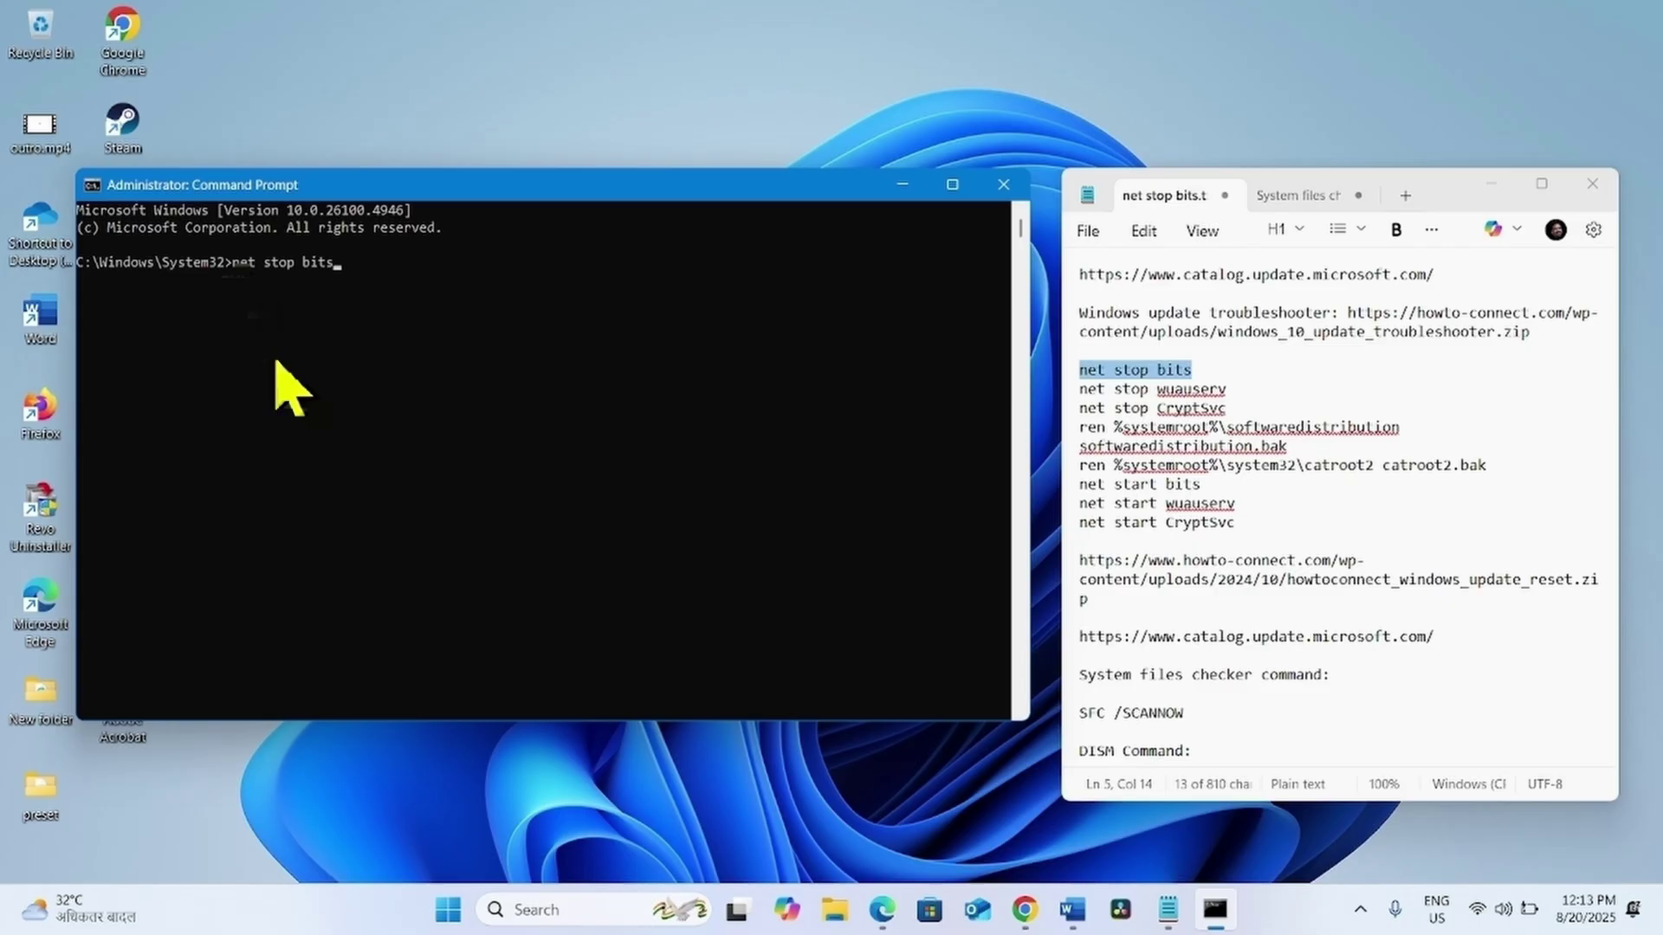
pyautogui.press('Return')
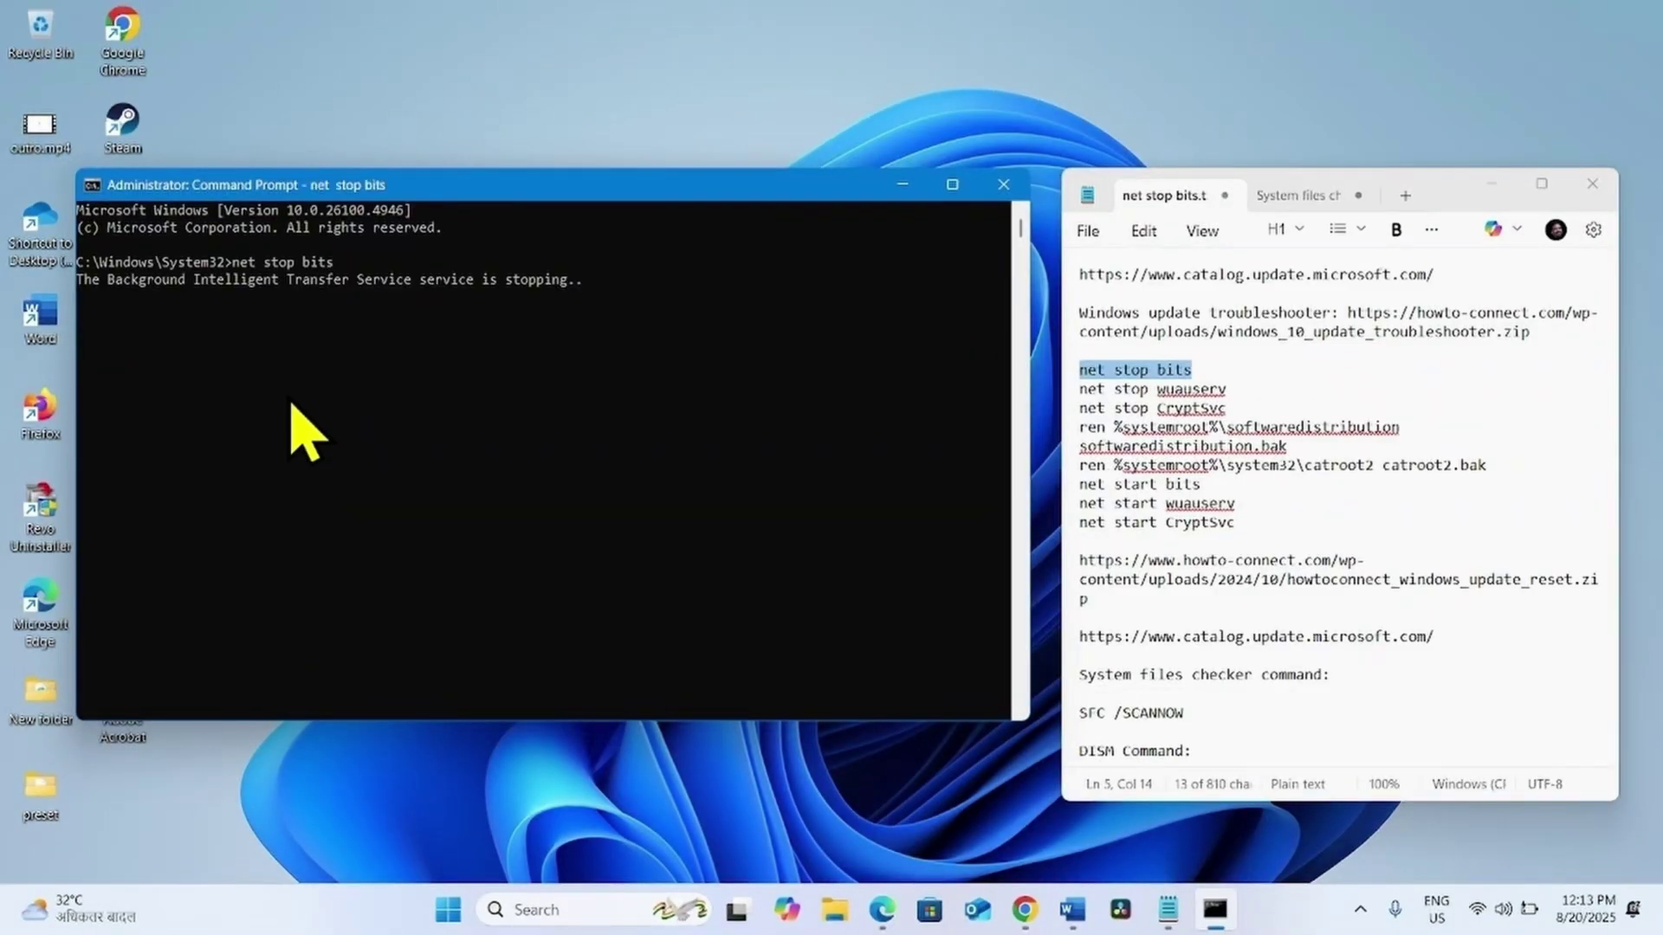
# Step: Copy and run 'net stop wuauserv' in Command Prompt
pyautogui.click(1241, 386)
pyautogui.moveTo(1241, 389); pyautogui.dragTo(1076, 390)
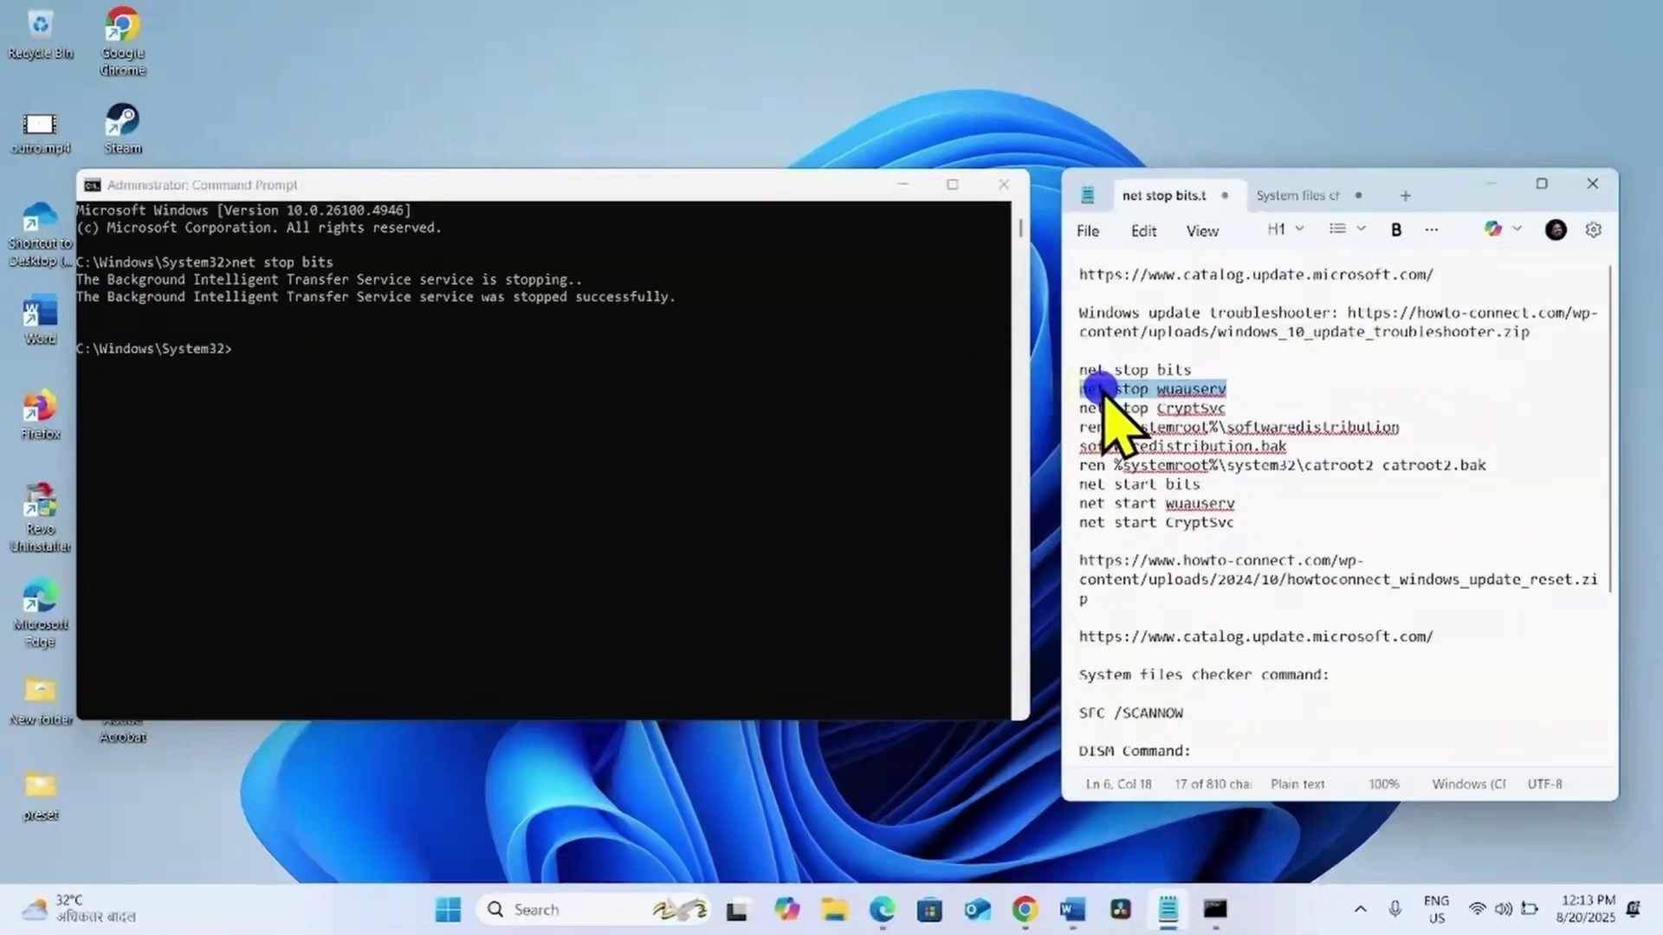
pyautogui.rightClick(1098, 387)
pyautogui.click(1165, 115)
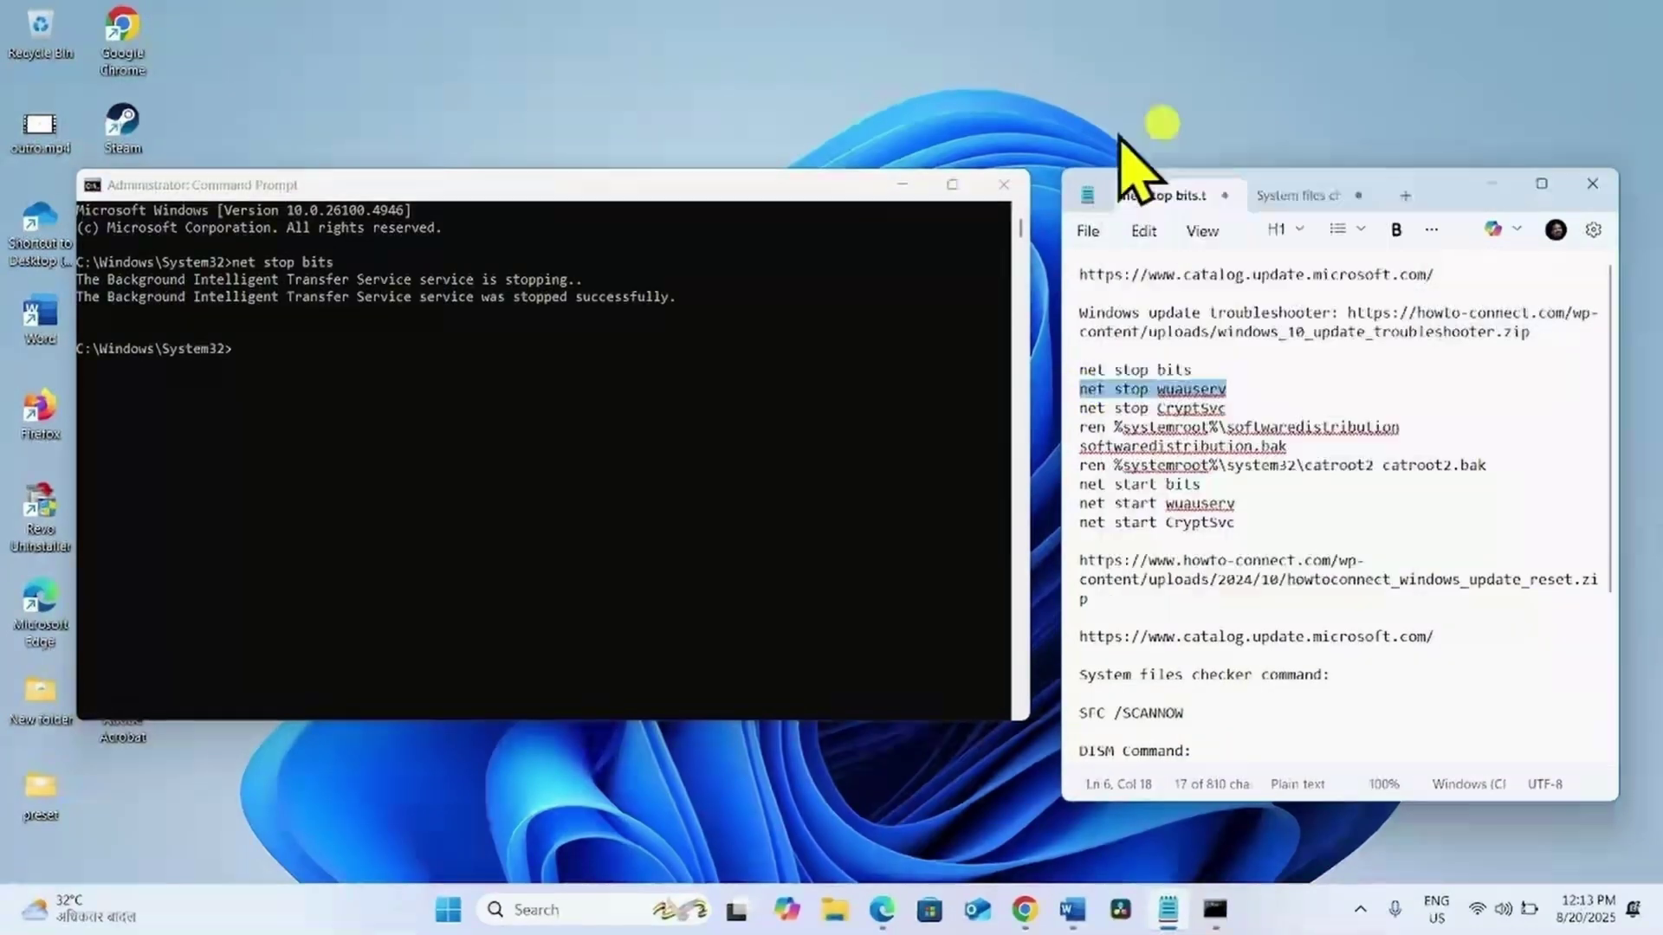
pyautogui.click(246, 366)
pyautogui.rightClick(251, 377)
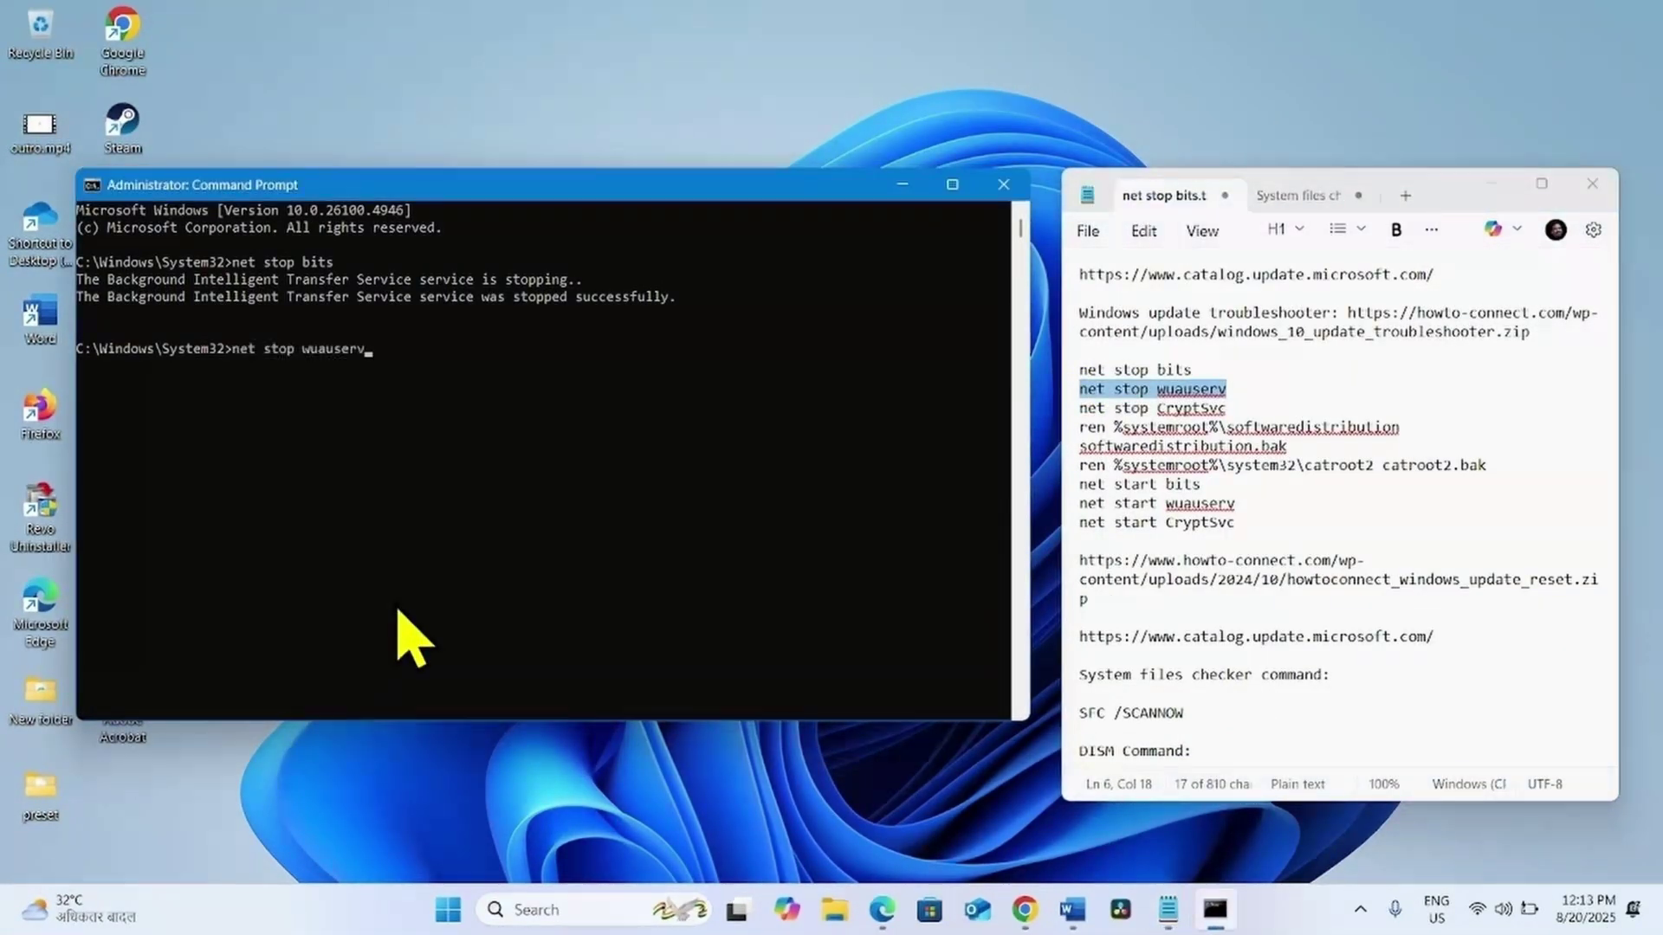
pyautogui.press('Return')
# Step: Run 'net stop CryptSvc', answering y to also stop its dependent services
pyautogui.click(1247, 370)
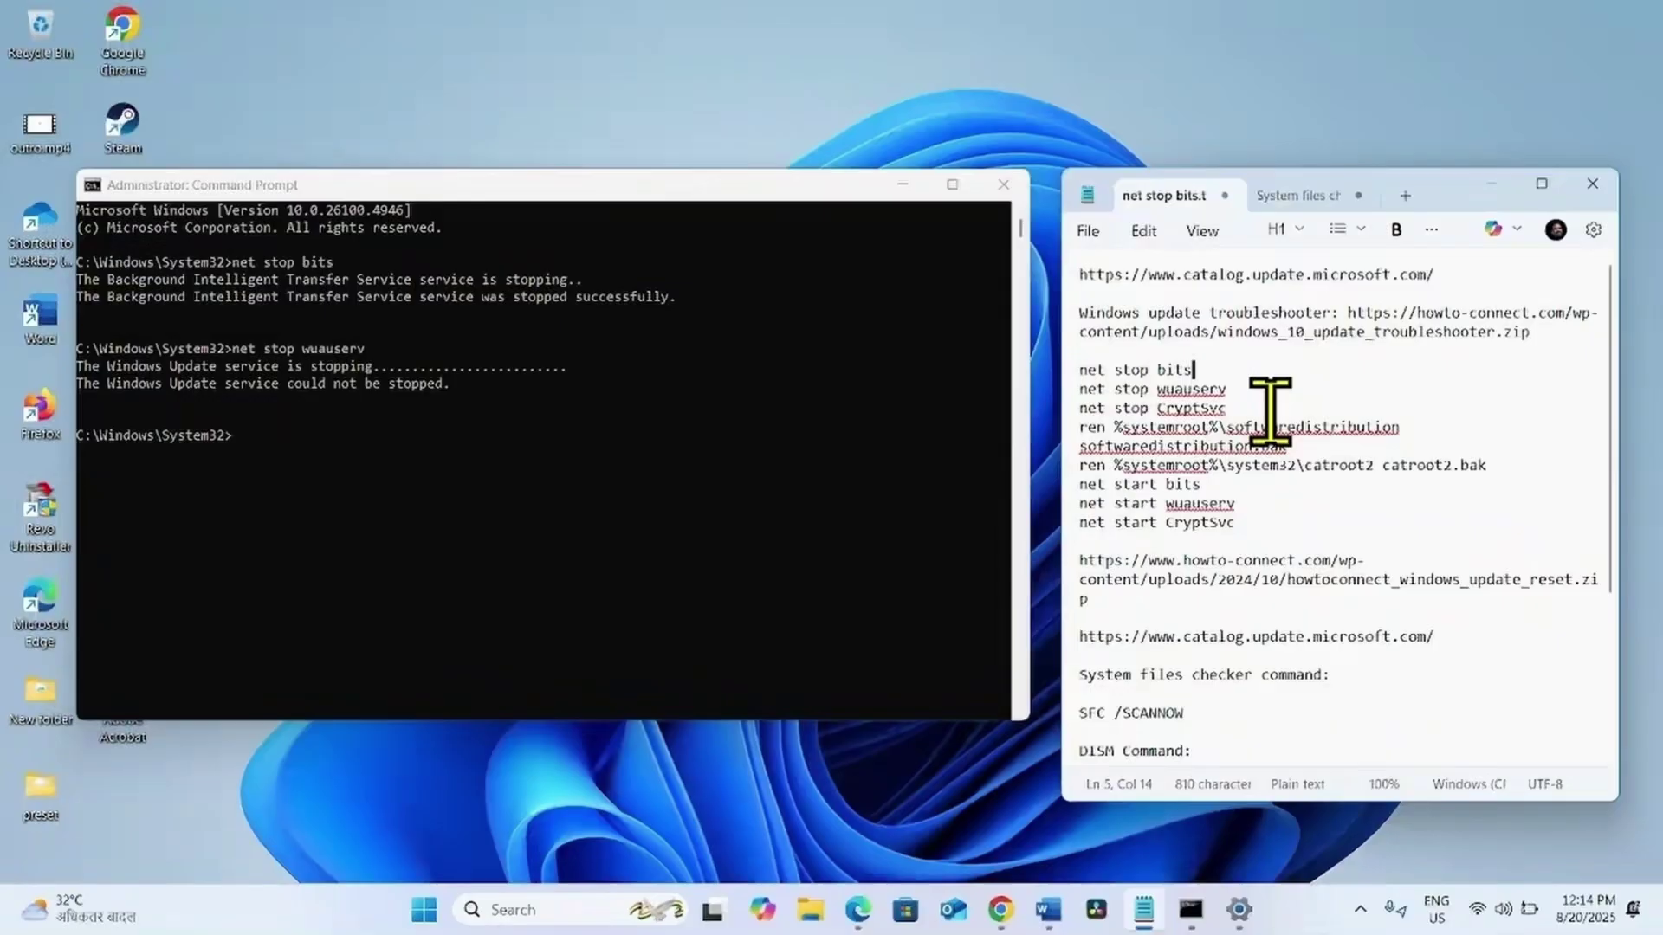
pyautogui.moveTo(1266, 409); pyautogui.dragTo(1061, 405)
pyautogui.rightClick(1126, 405)
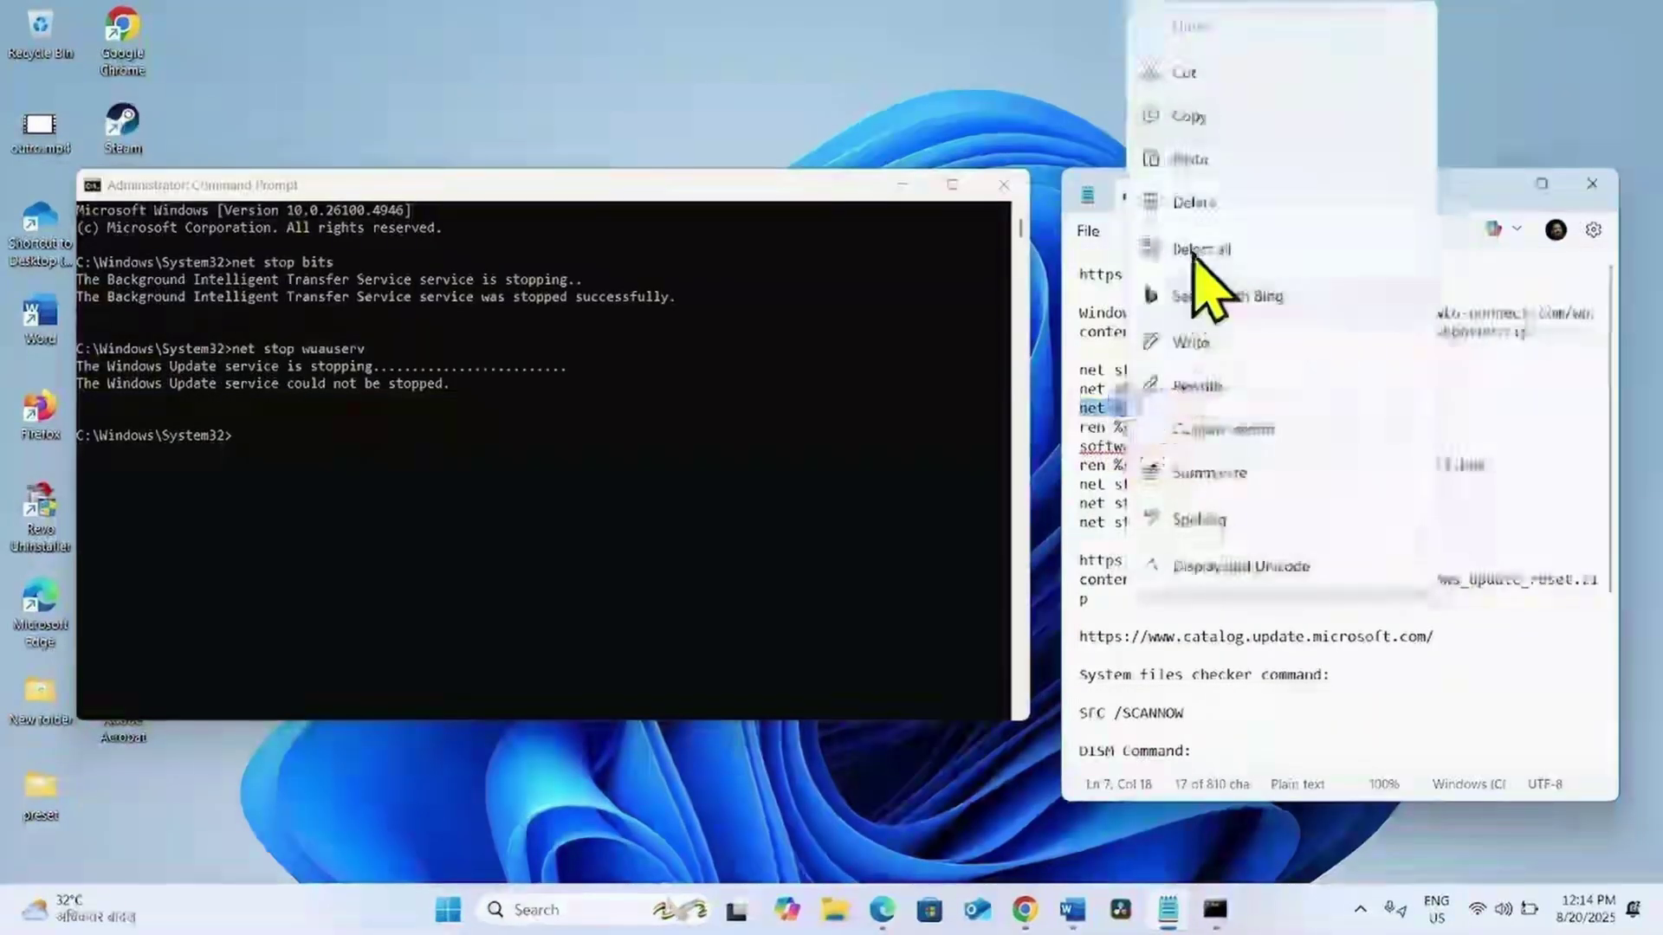
pyautogui.click(1195, 117)
pyautogui.click(260, 468)
pyautogui.rightClick(260, 468)
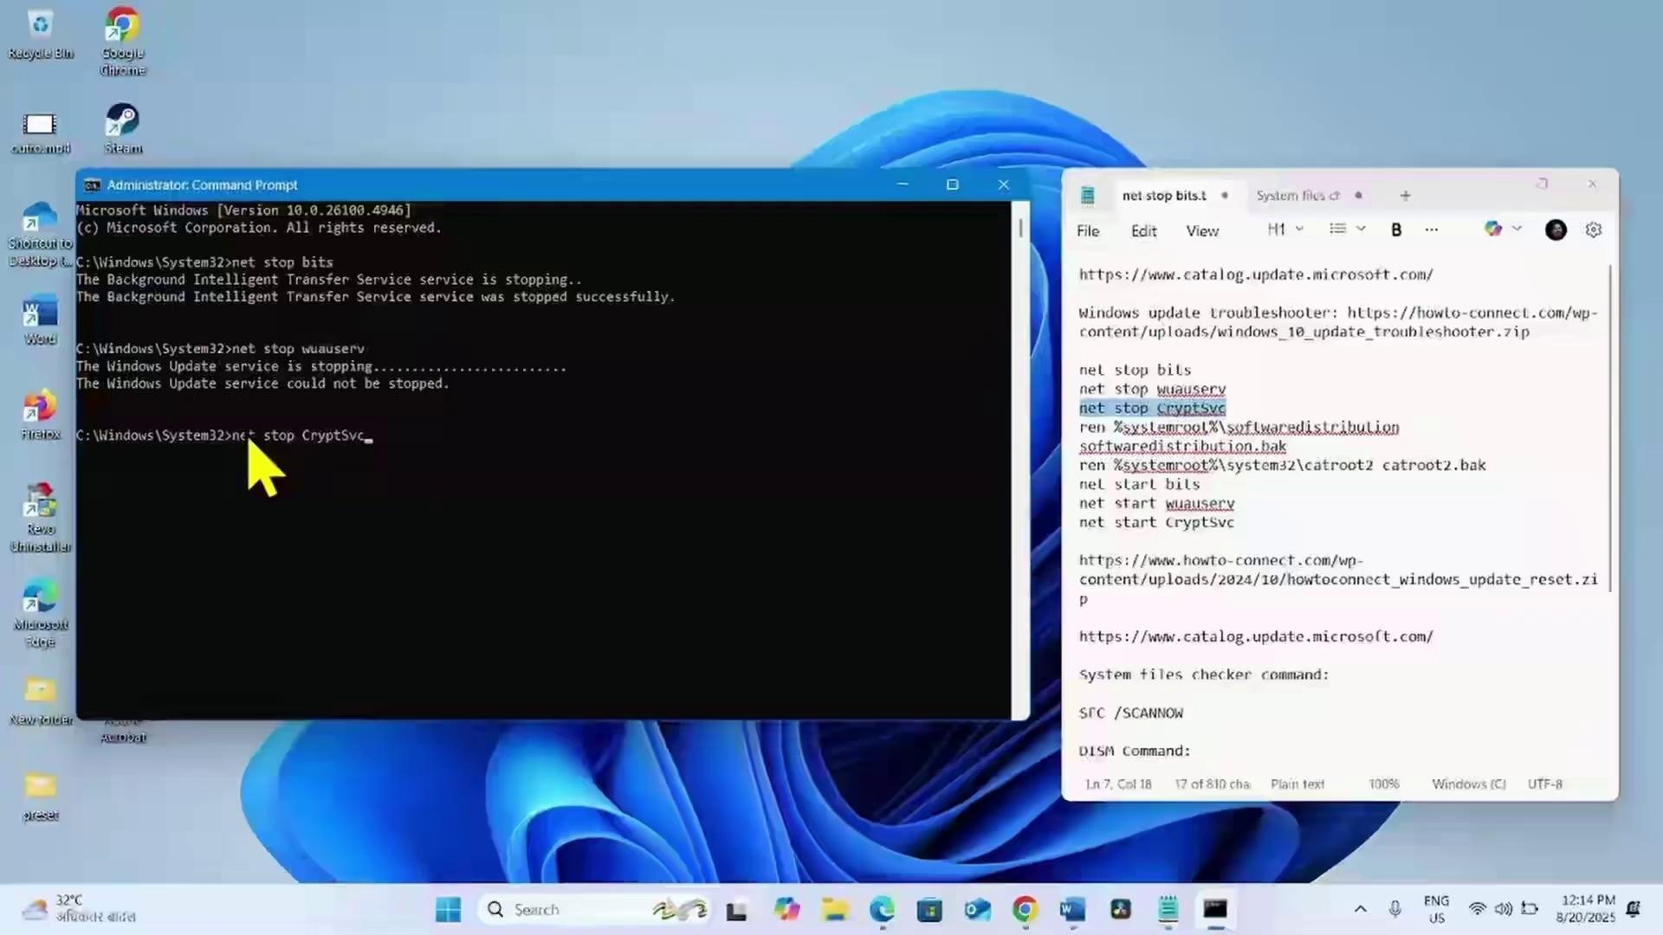
pyautogui.press('Return')
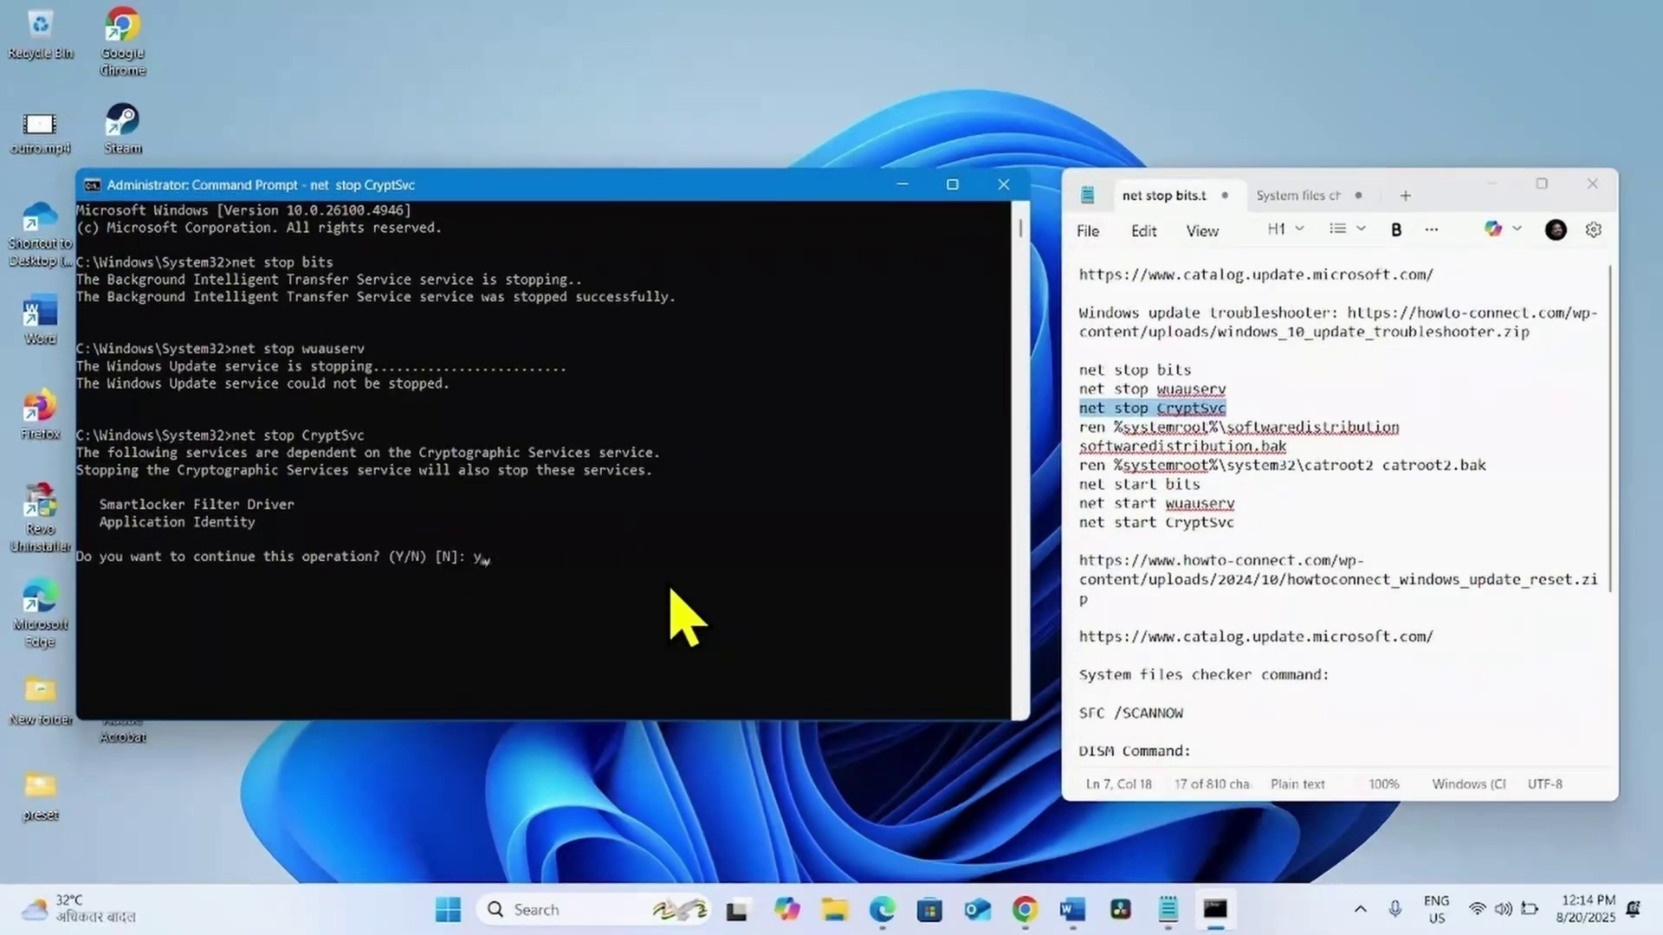
pyautogui.write('y')
pyautogui.press('Return')
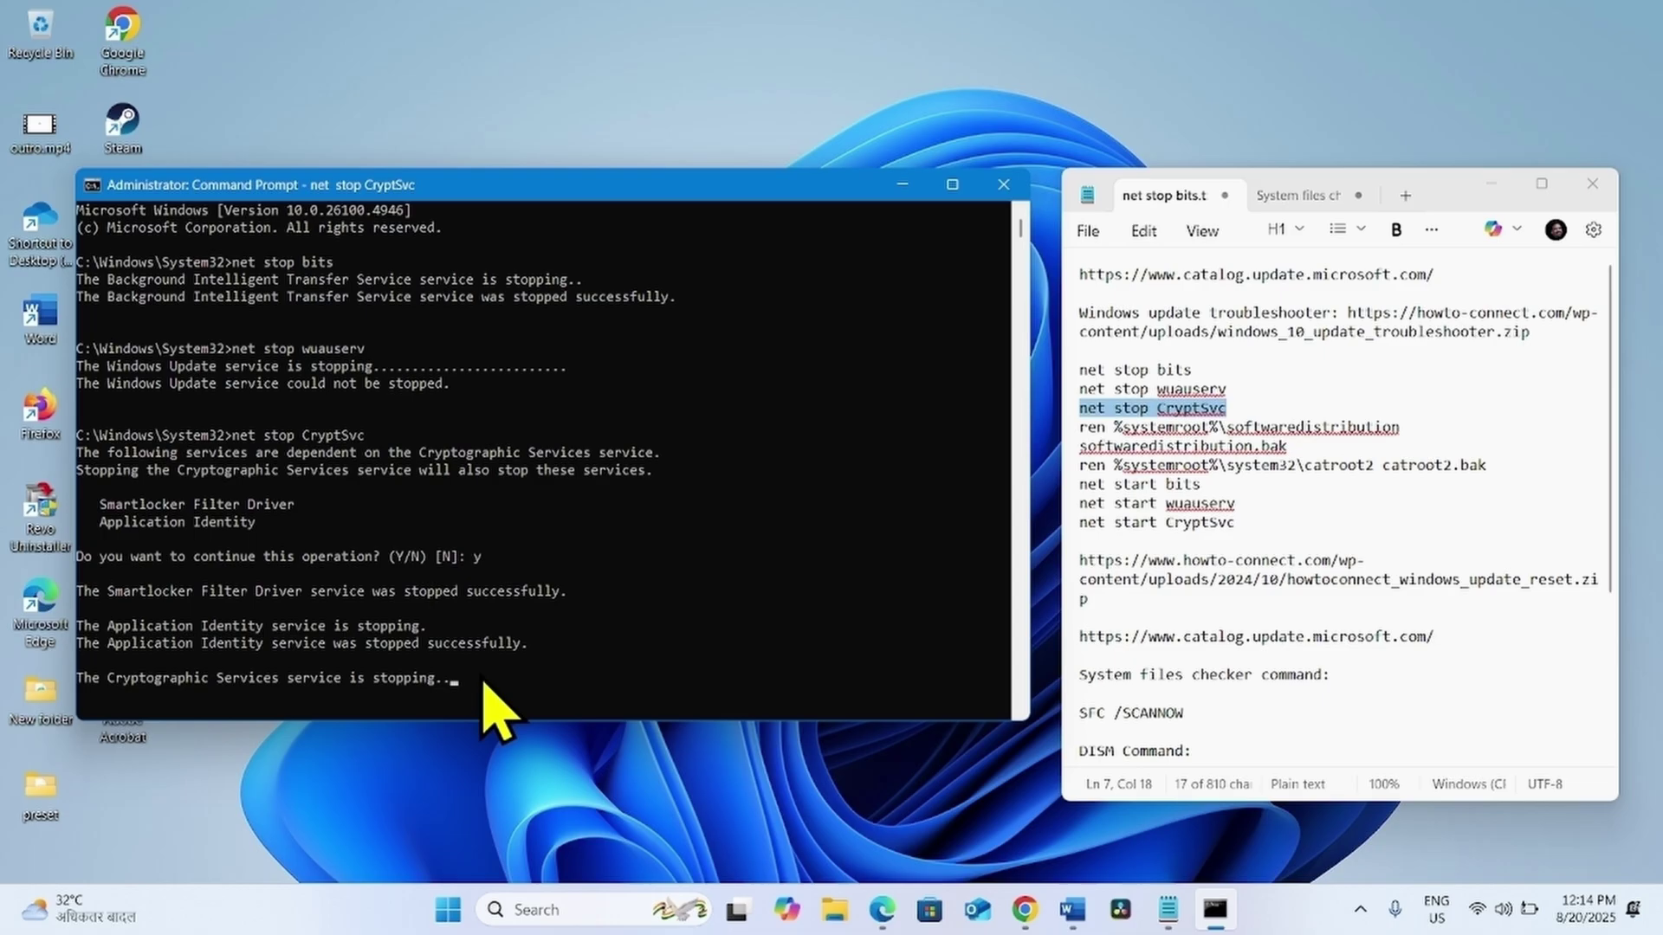
pyautogui.moveTo(1164, 408); pyautogui.dragTo(1262, 520)
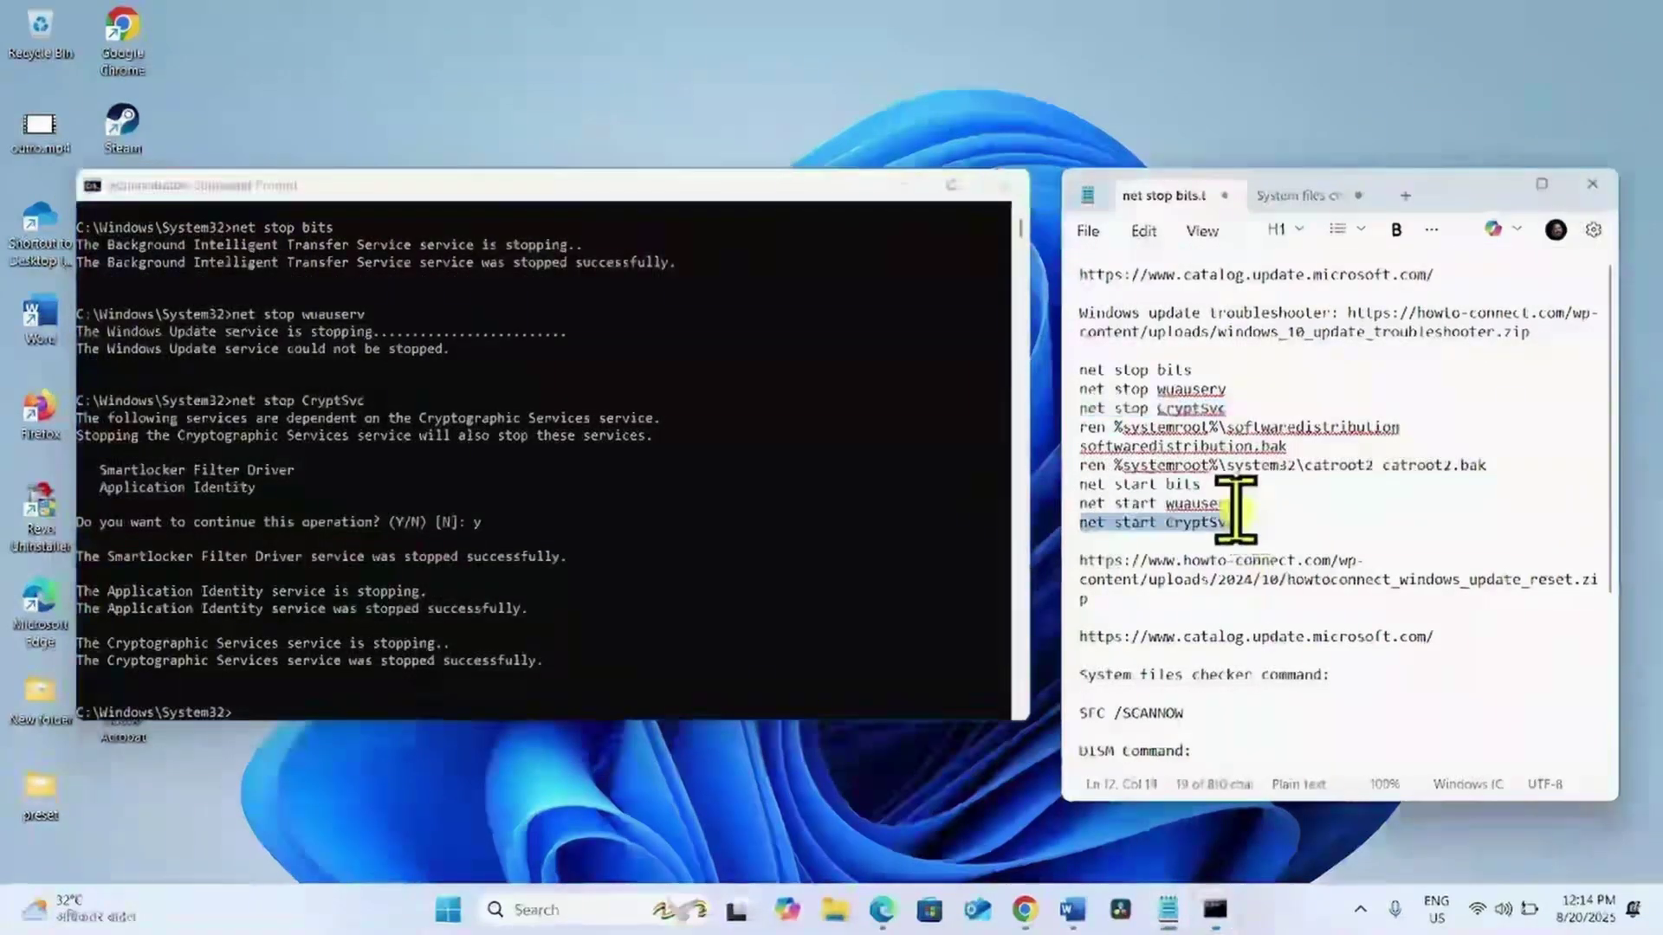
pyautogui.moveTo(1165, 408); pyautogui.dragTo(1050, 367)
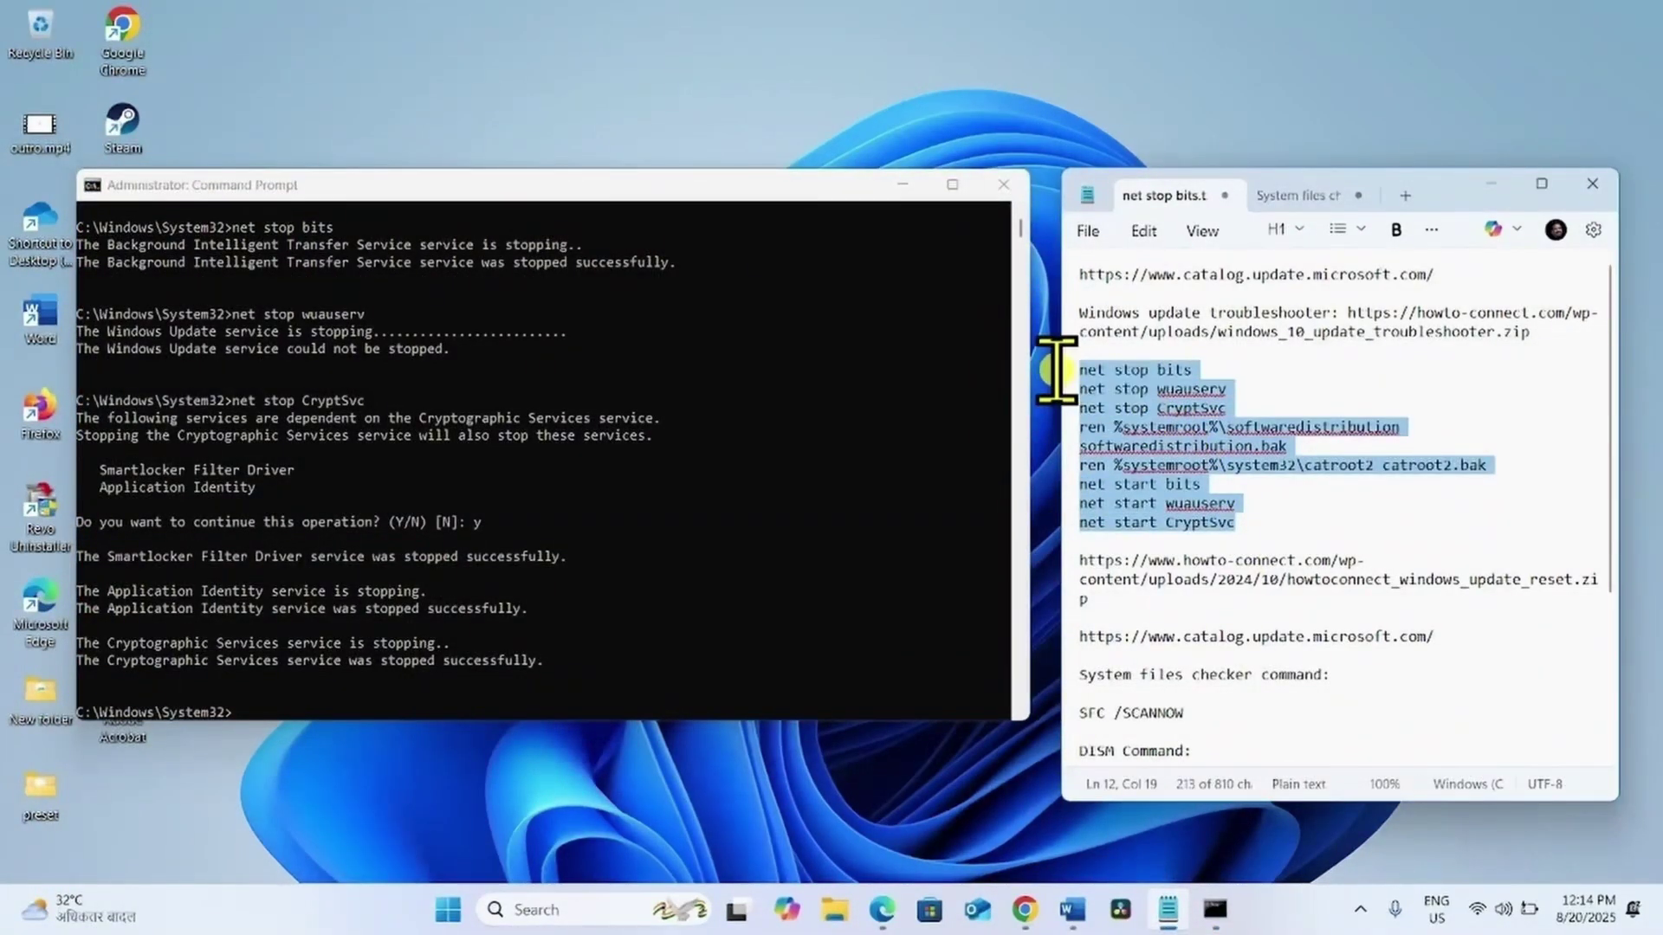
# Step: Close Command Prompt, minimize the Notepad notes, and restart the computer from Start's power menu
pyautogui.click(1003, 193)
pyautogui.click(1003, 185)
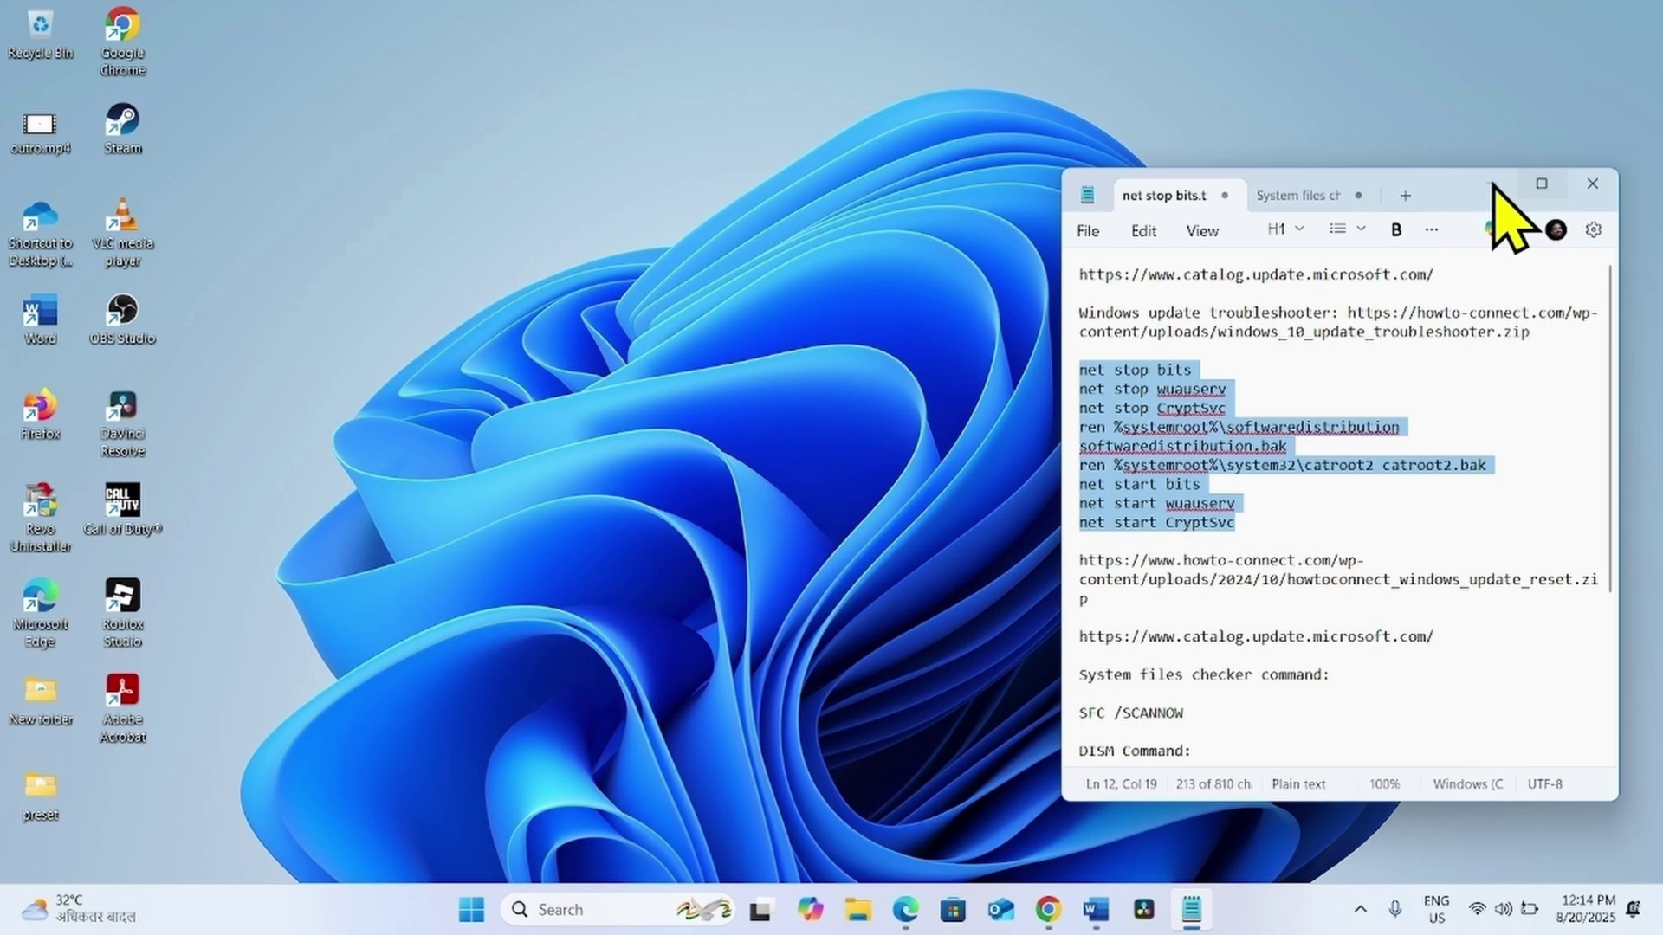
pyautogui.click(1489, 182)
pyautogui.click(471, 909)
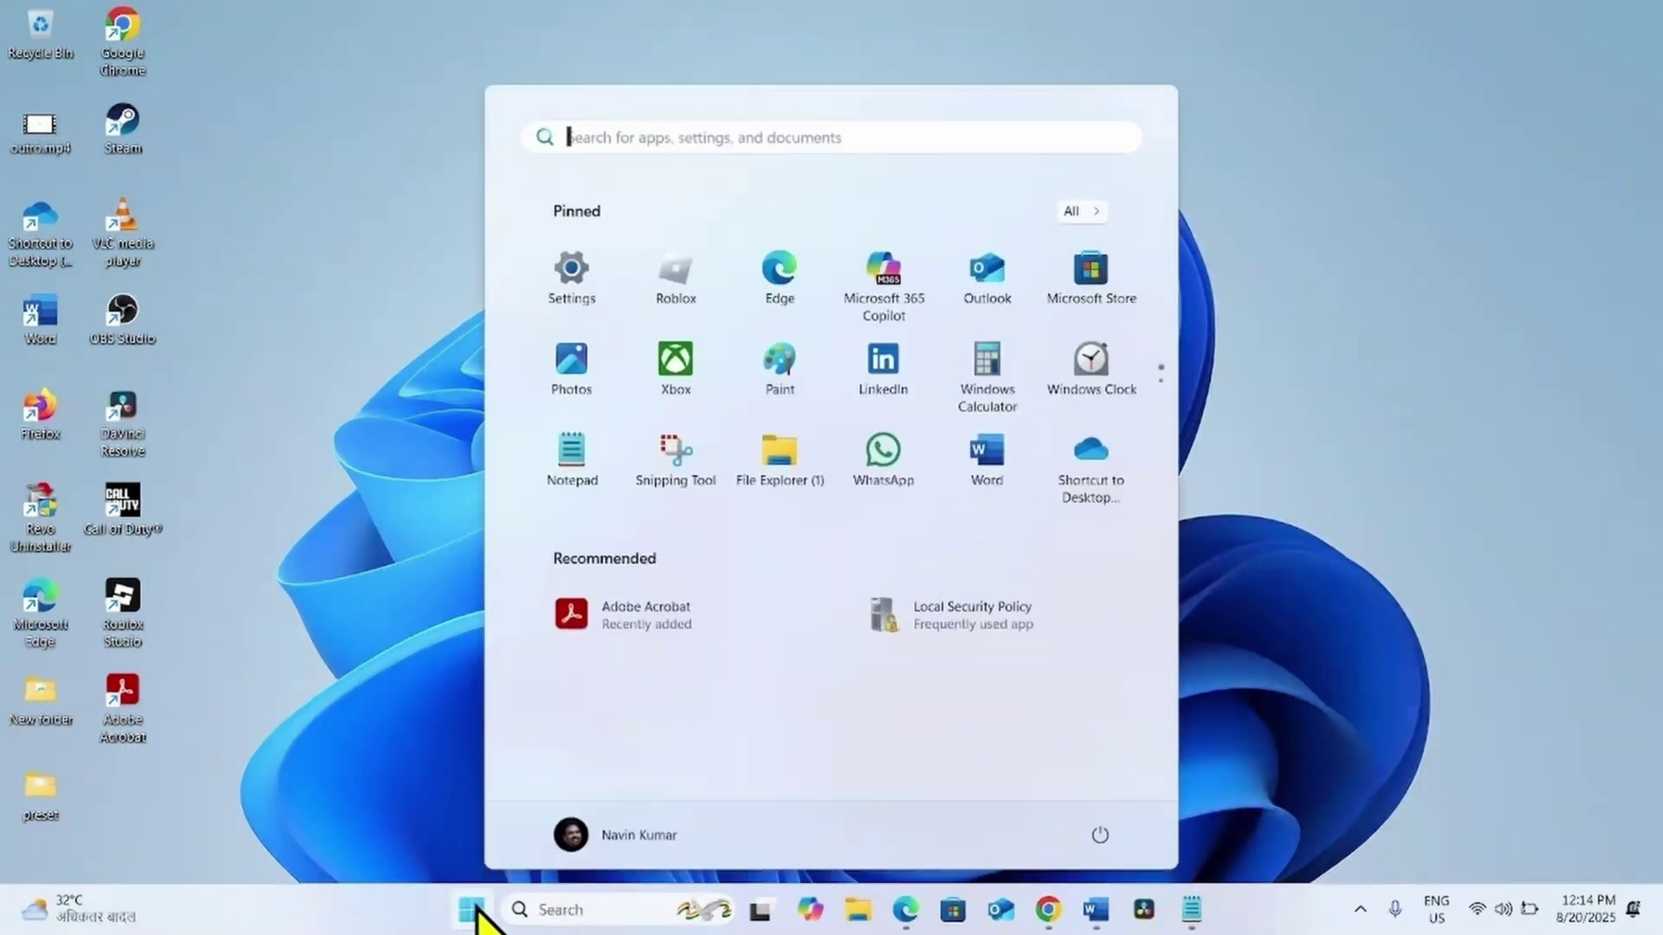
pyautogui.click(1095, 838)
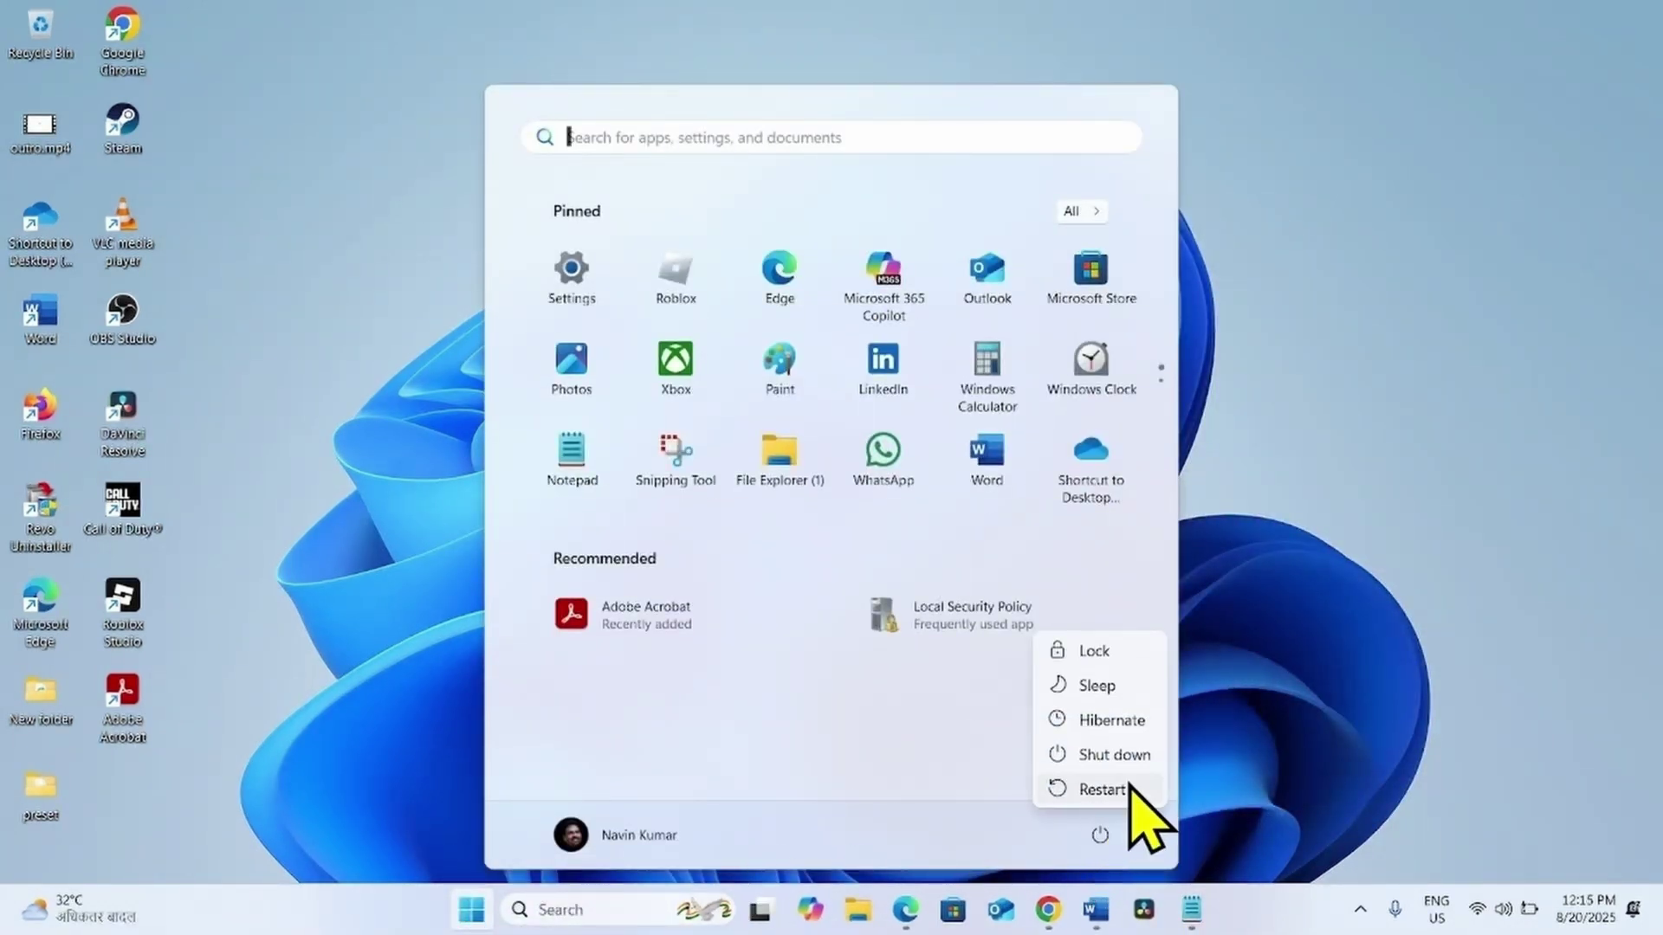
pyautogui.click(1101, 789)
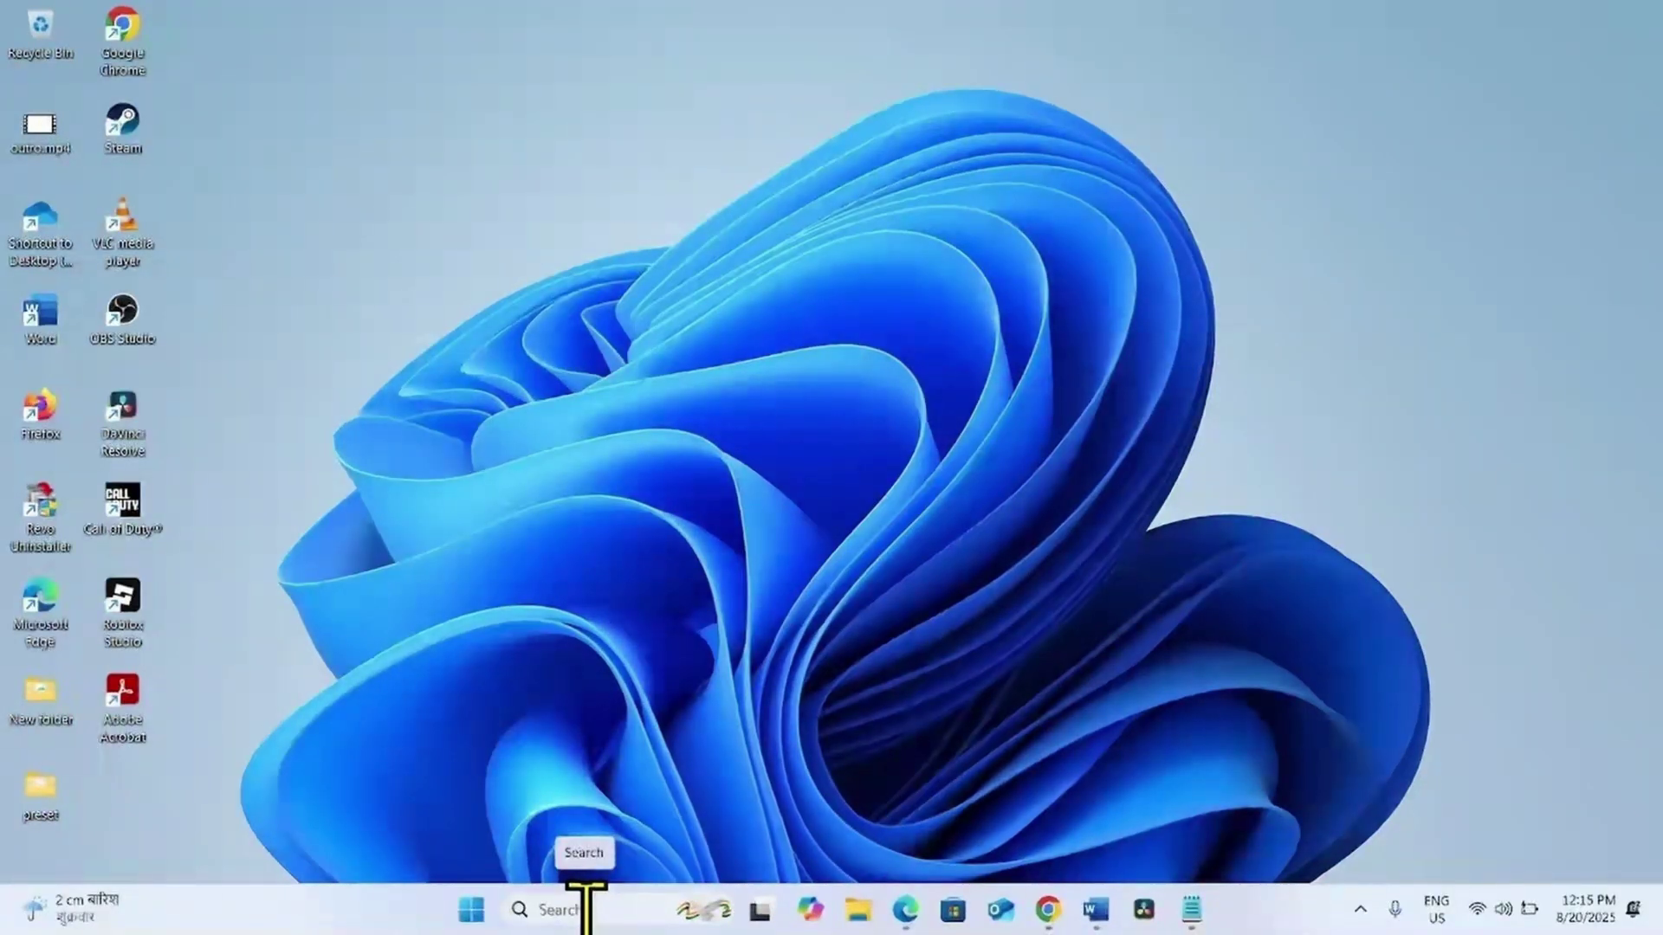
# Step: Search 'cmd', run Command Prompt as administrator, approve UAC, and move the window left
pyautogui.click(582, 907)
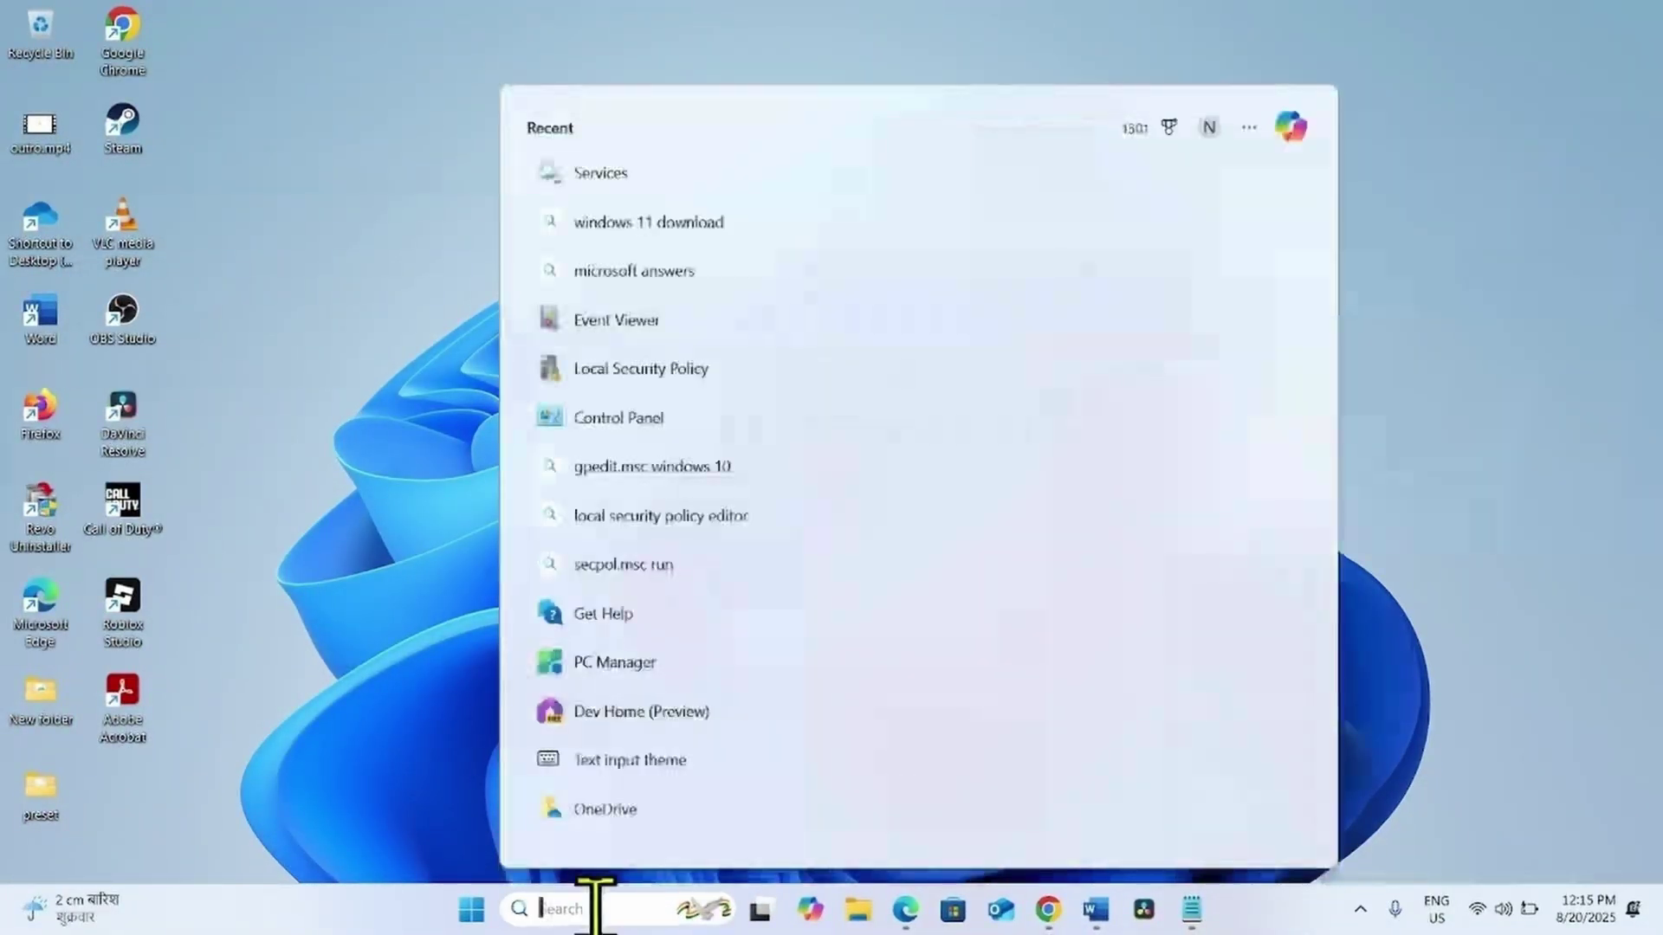
pyautogui.write('cmd')
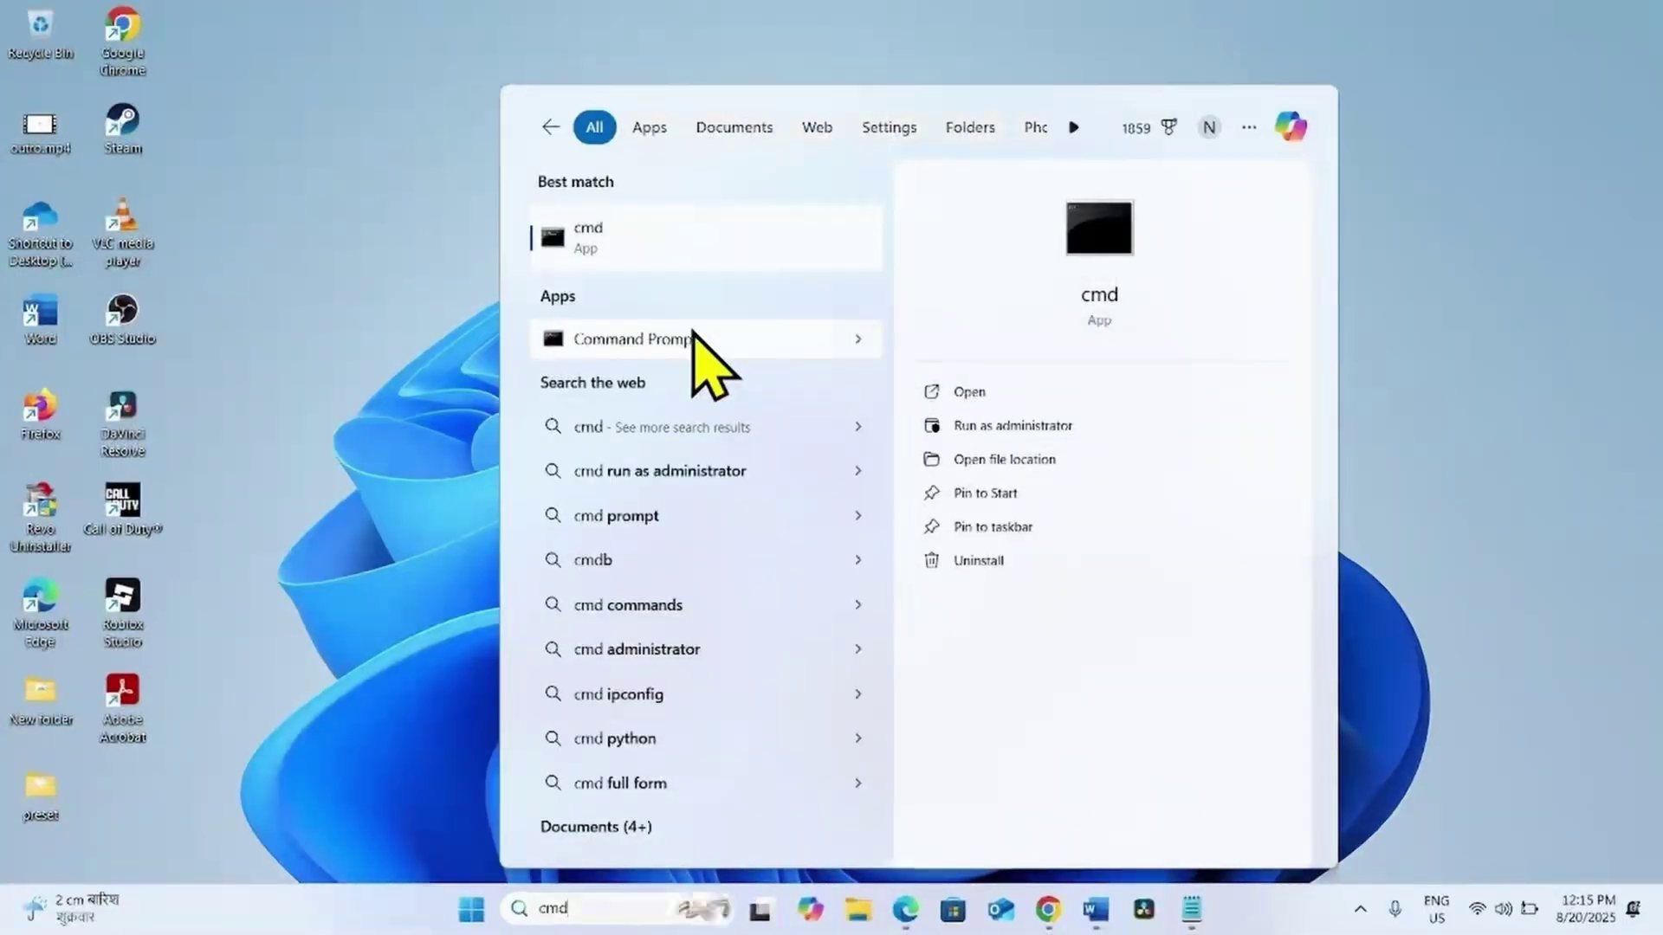
pyautogui.rightClick(696, 338)
pyautogui.click(733, 358)
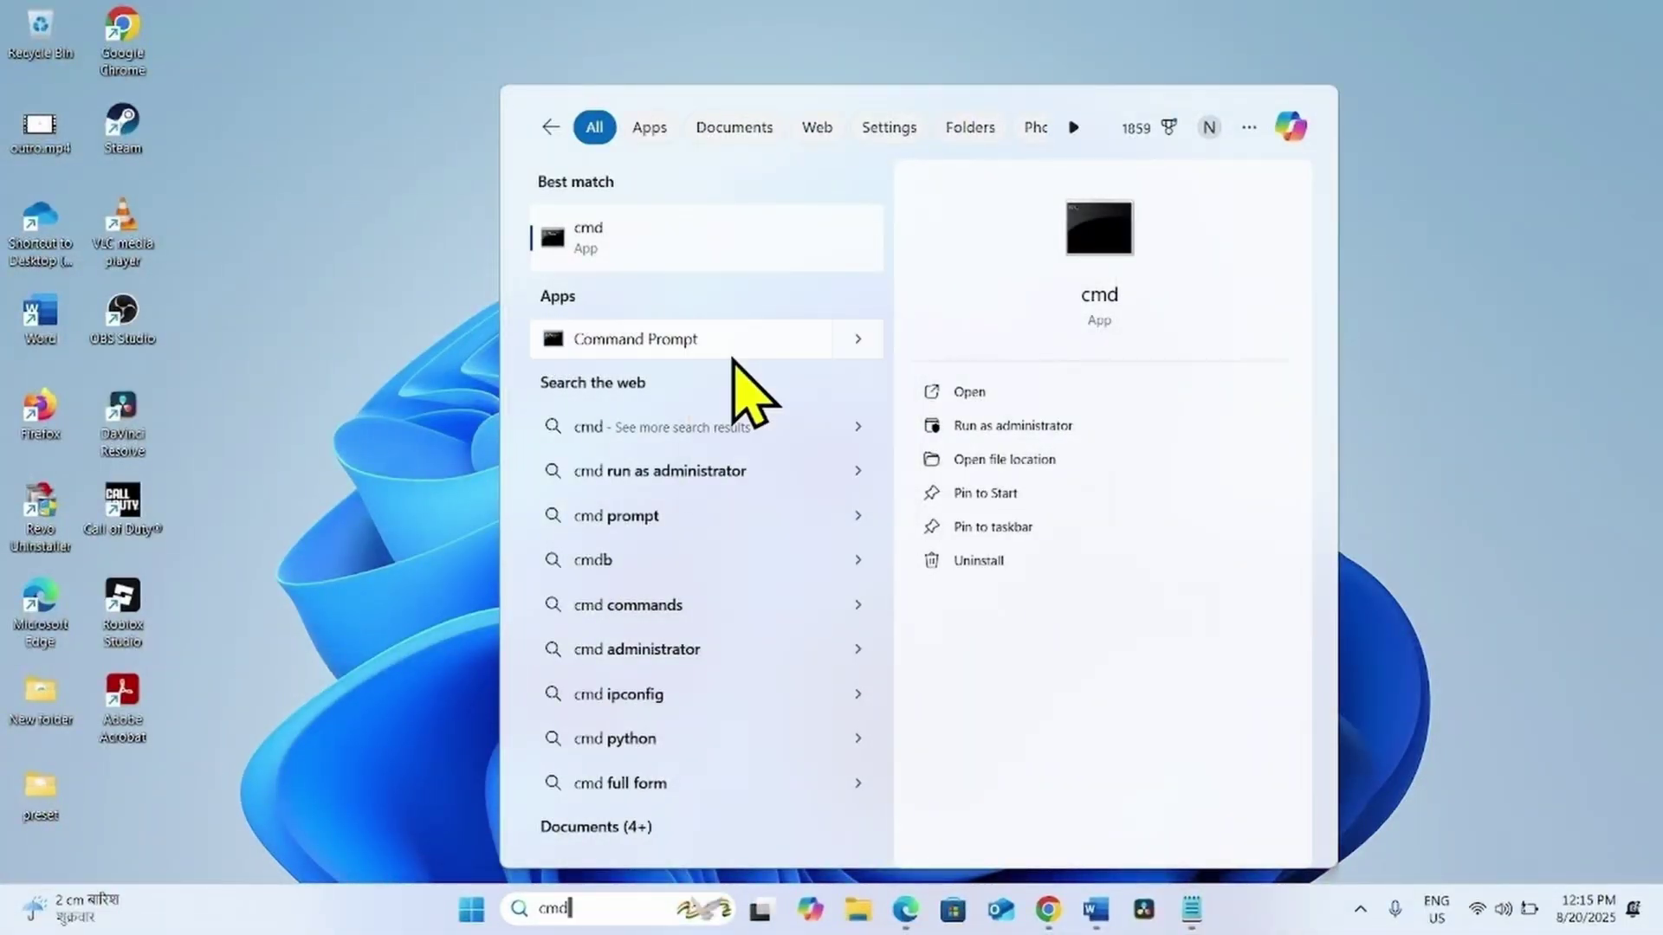
pyautogui.click(711, 631)
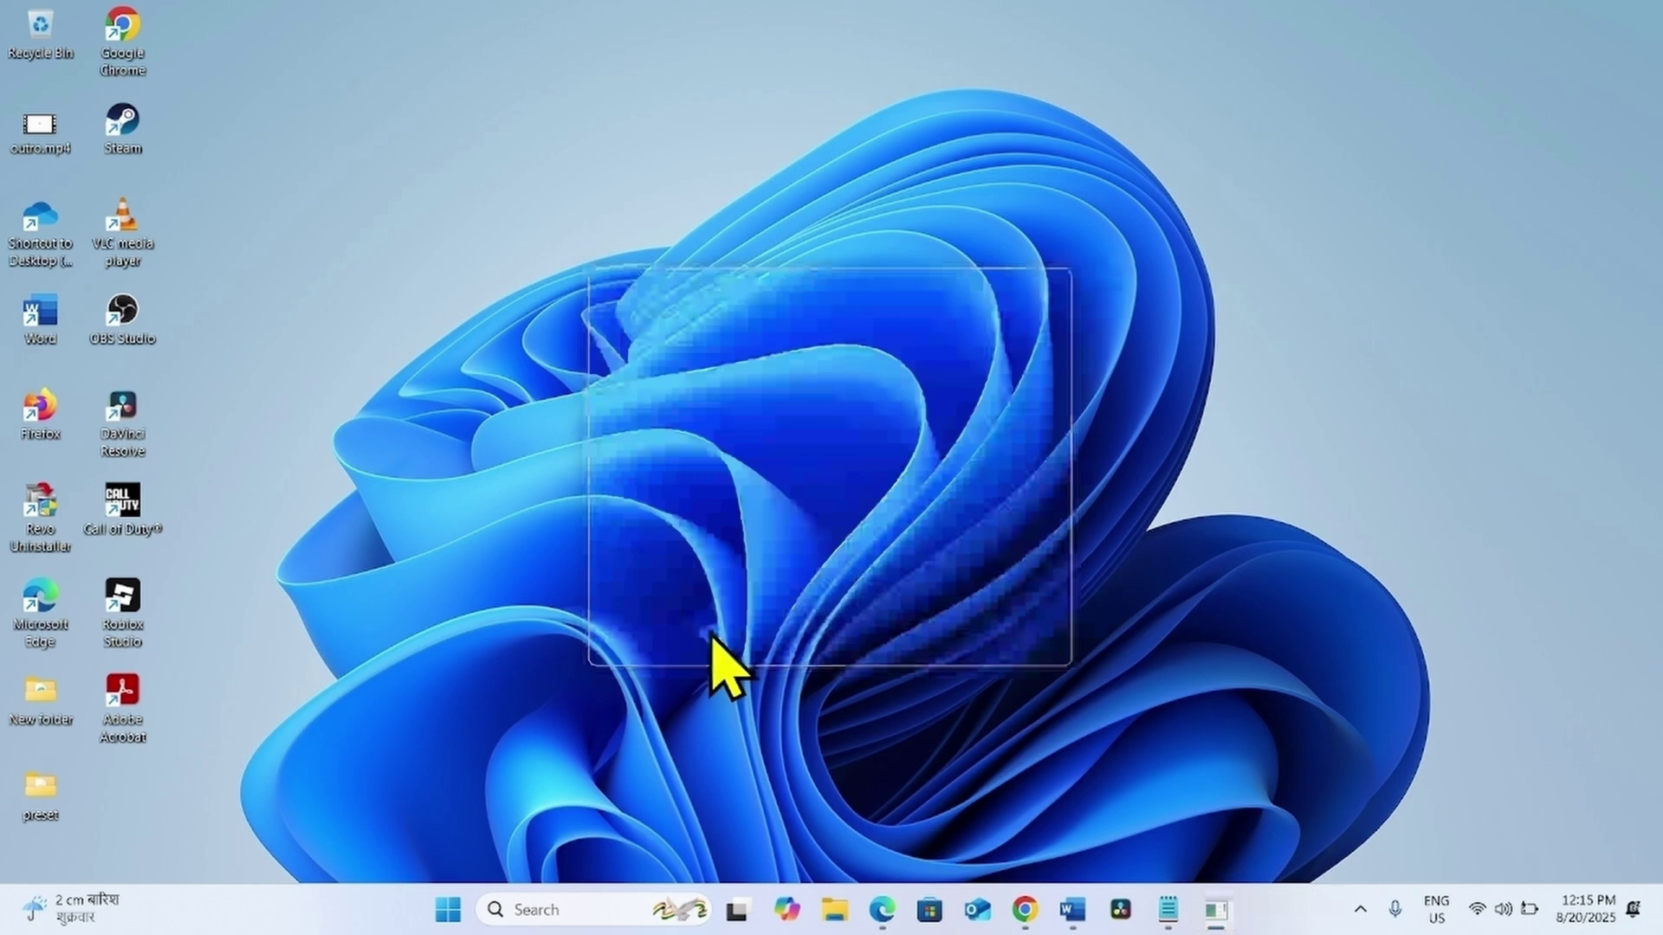
pyautogui.moveTo(721, 155); pyautogui.dragTo(640, 156)
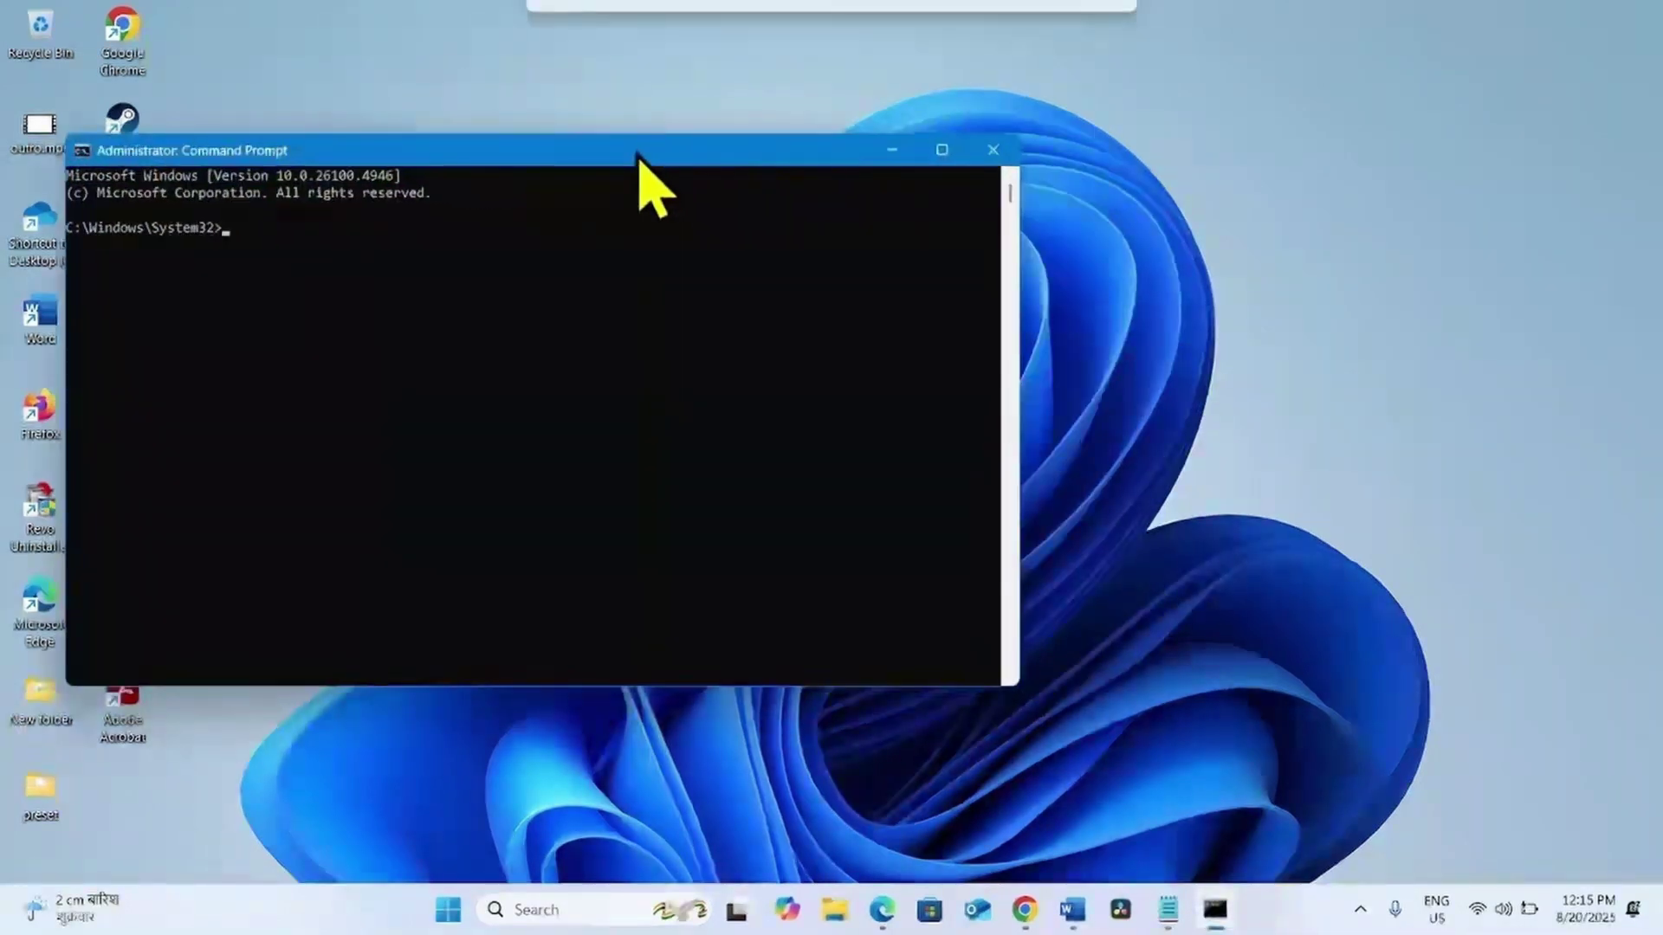
# Step: Copy 'Dism /Online /Cleanup-Image /RestoreHealth' from Notepad and run it until it completes successfully
pyautogui.click(1168, 909)
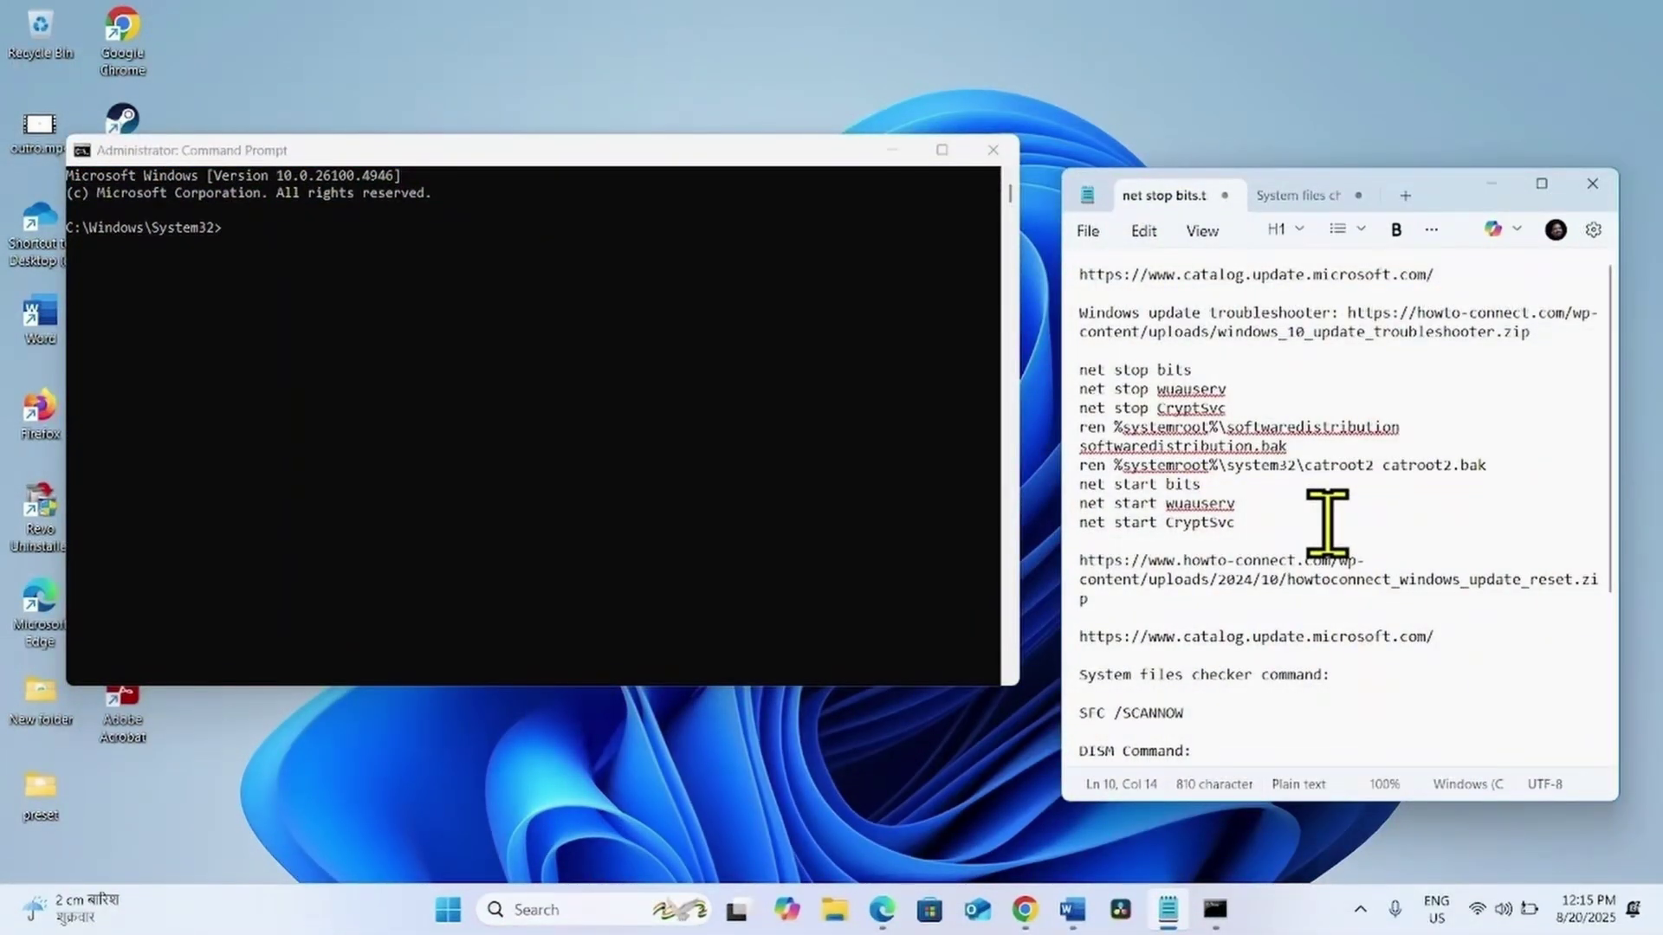
pyautogui.scroll(-4, 1327, 524)
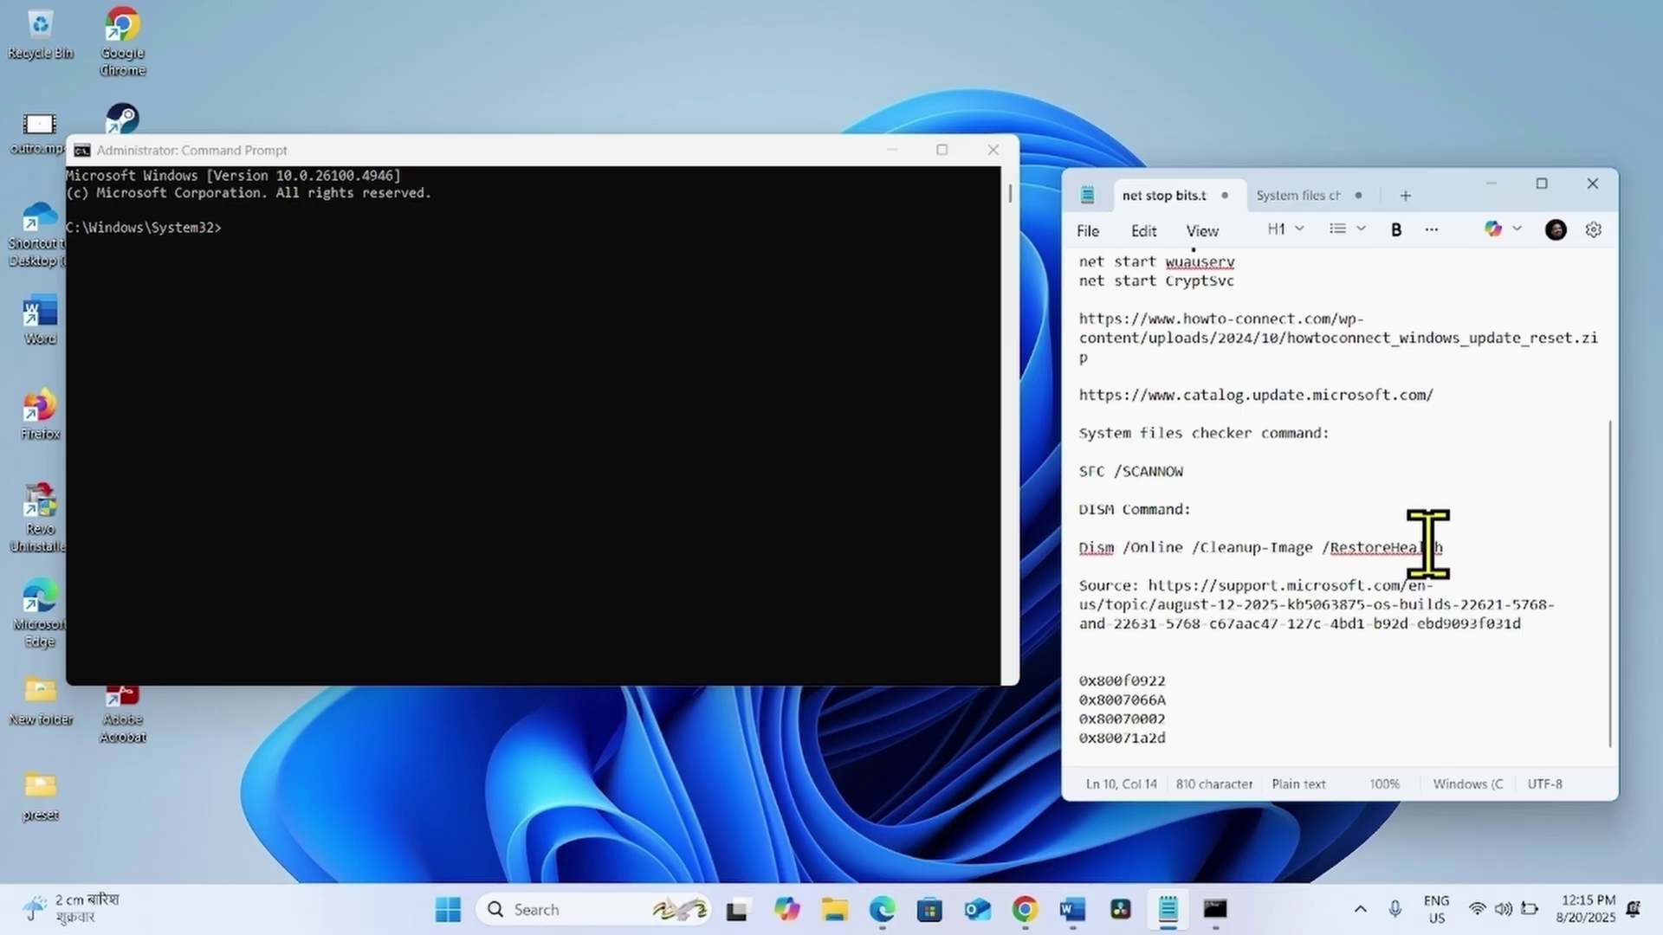
pyautogui.moveTo(1459, 549); pyautogui.dragTo(1074, 434)
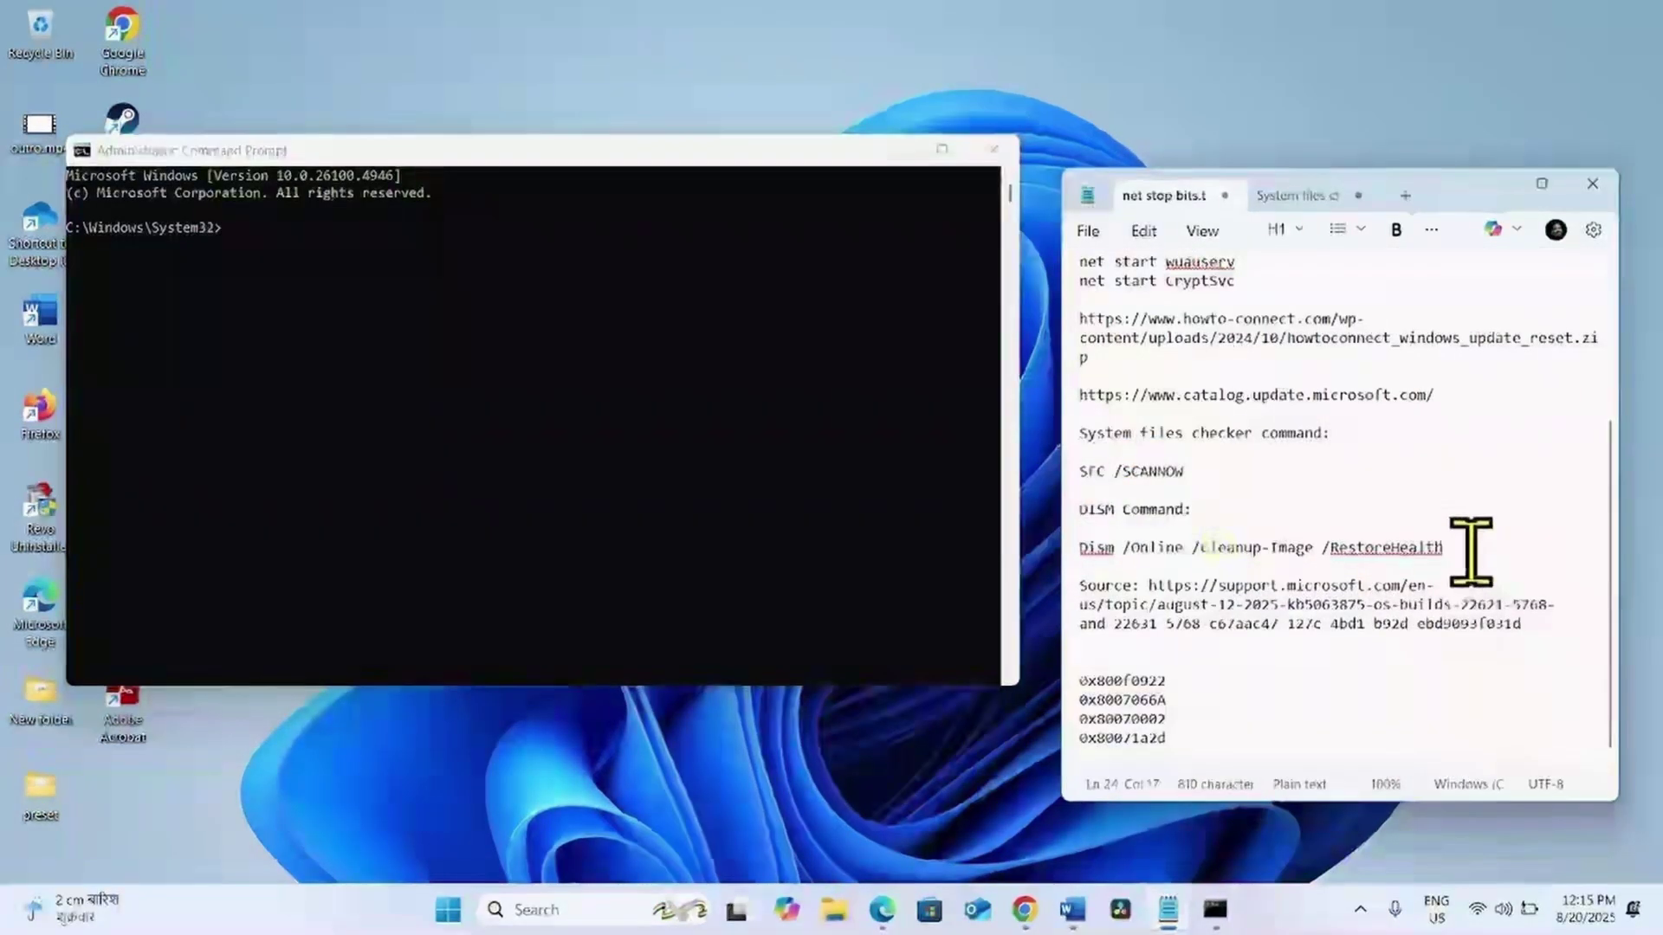
pyautogui.moveTo(1472, 547); pyautogui.dragTo(1073, 554)
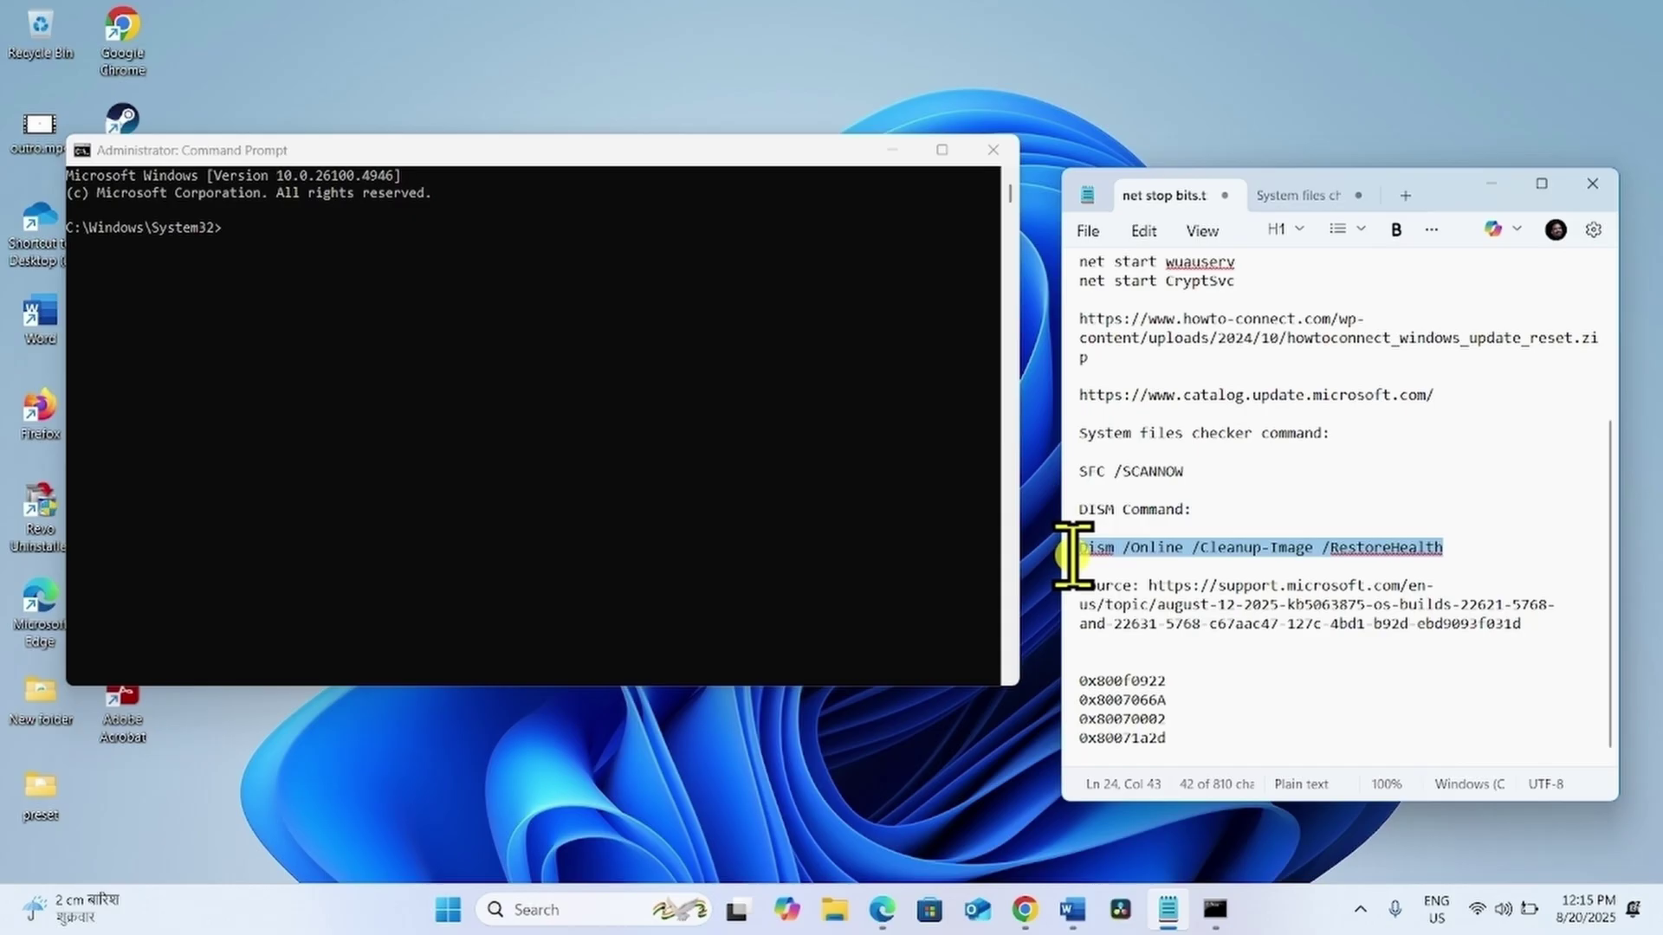
pyautogui.rightClick(1126, 554)
pyautogui.click(1185, 117)
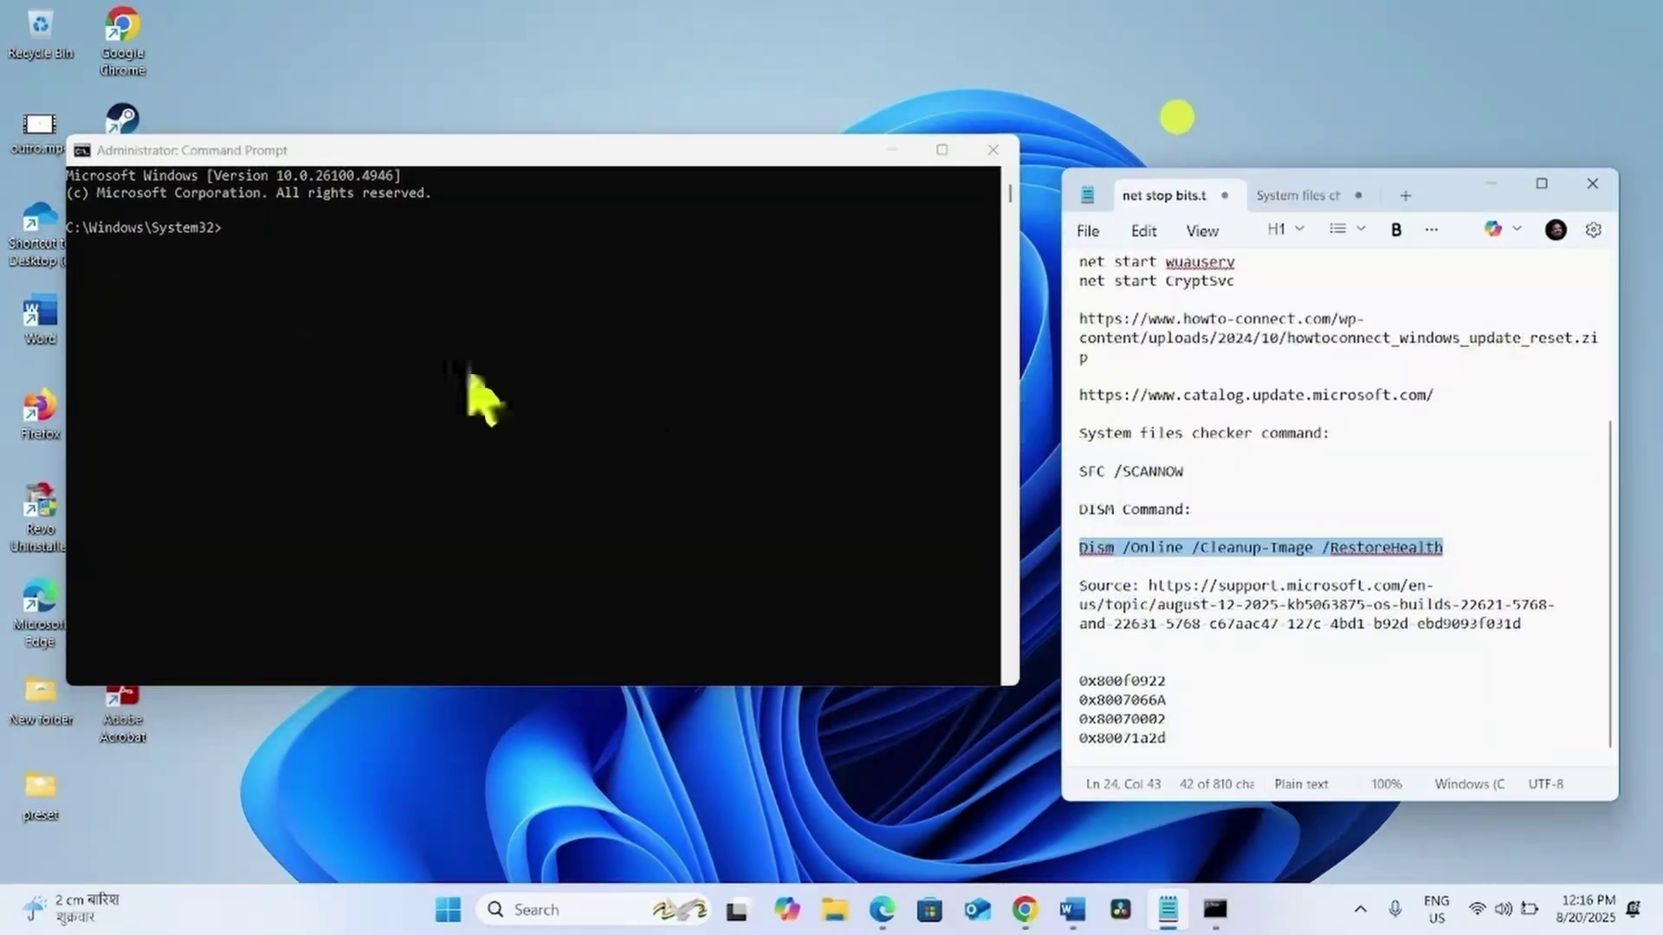
pyautogui.click(241, 247)
pyautogui.rightClick(241, 232)
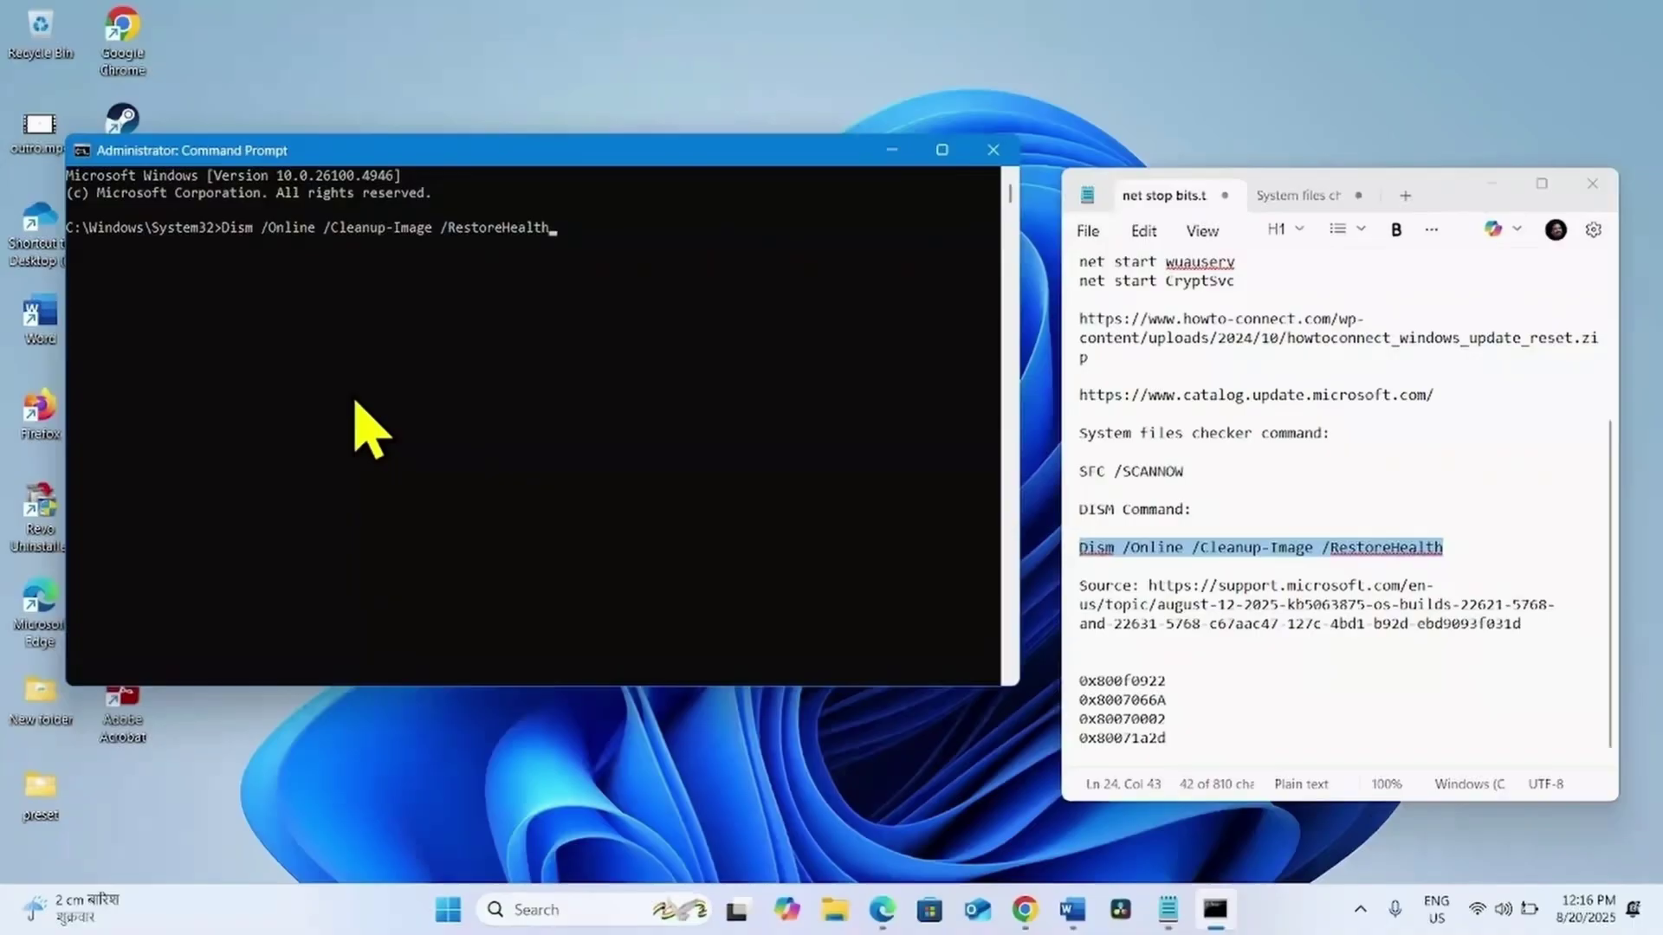
pyautogui.press('Return')
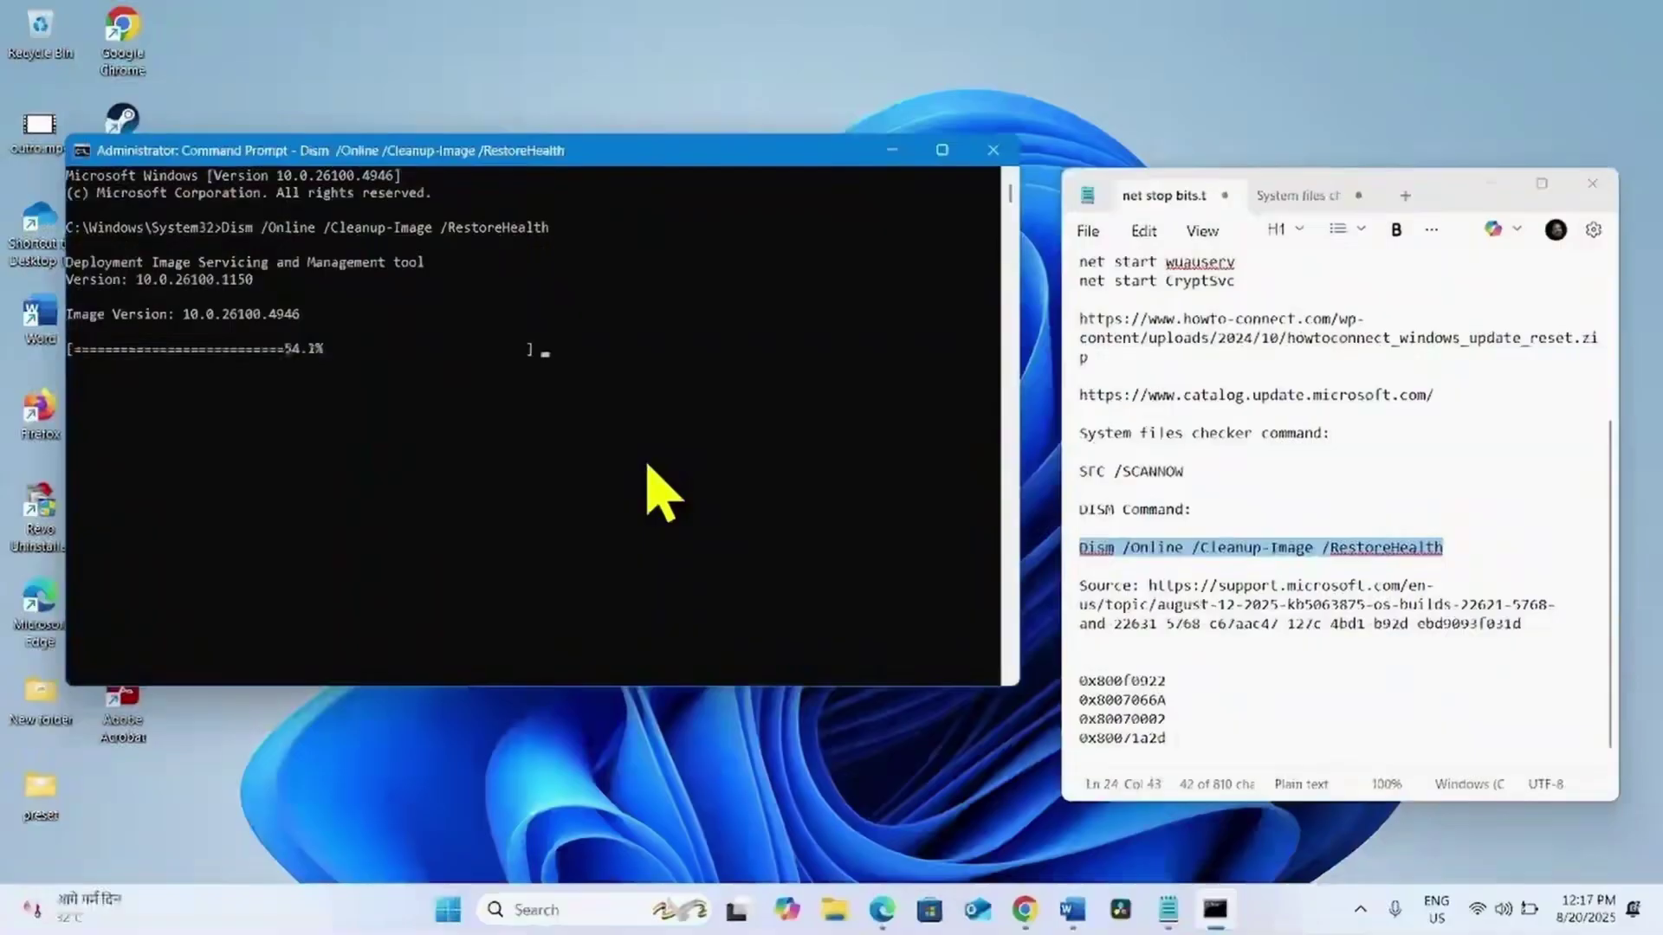
pyautogui.moveTo(1192, 471); pyautogui.dragTo(1047, 475)
# Step: Run 'SFC /SCANNOW' from the notes, then close Command Prompt and minimize Notepad
pyautogui.rightClick(1105, 478)
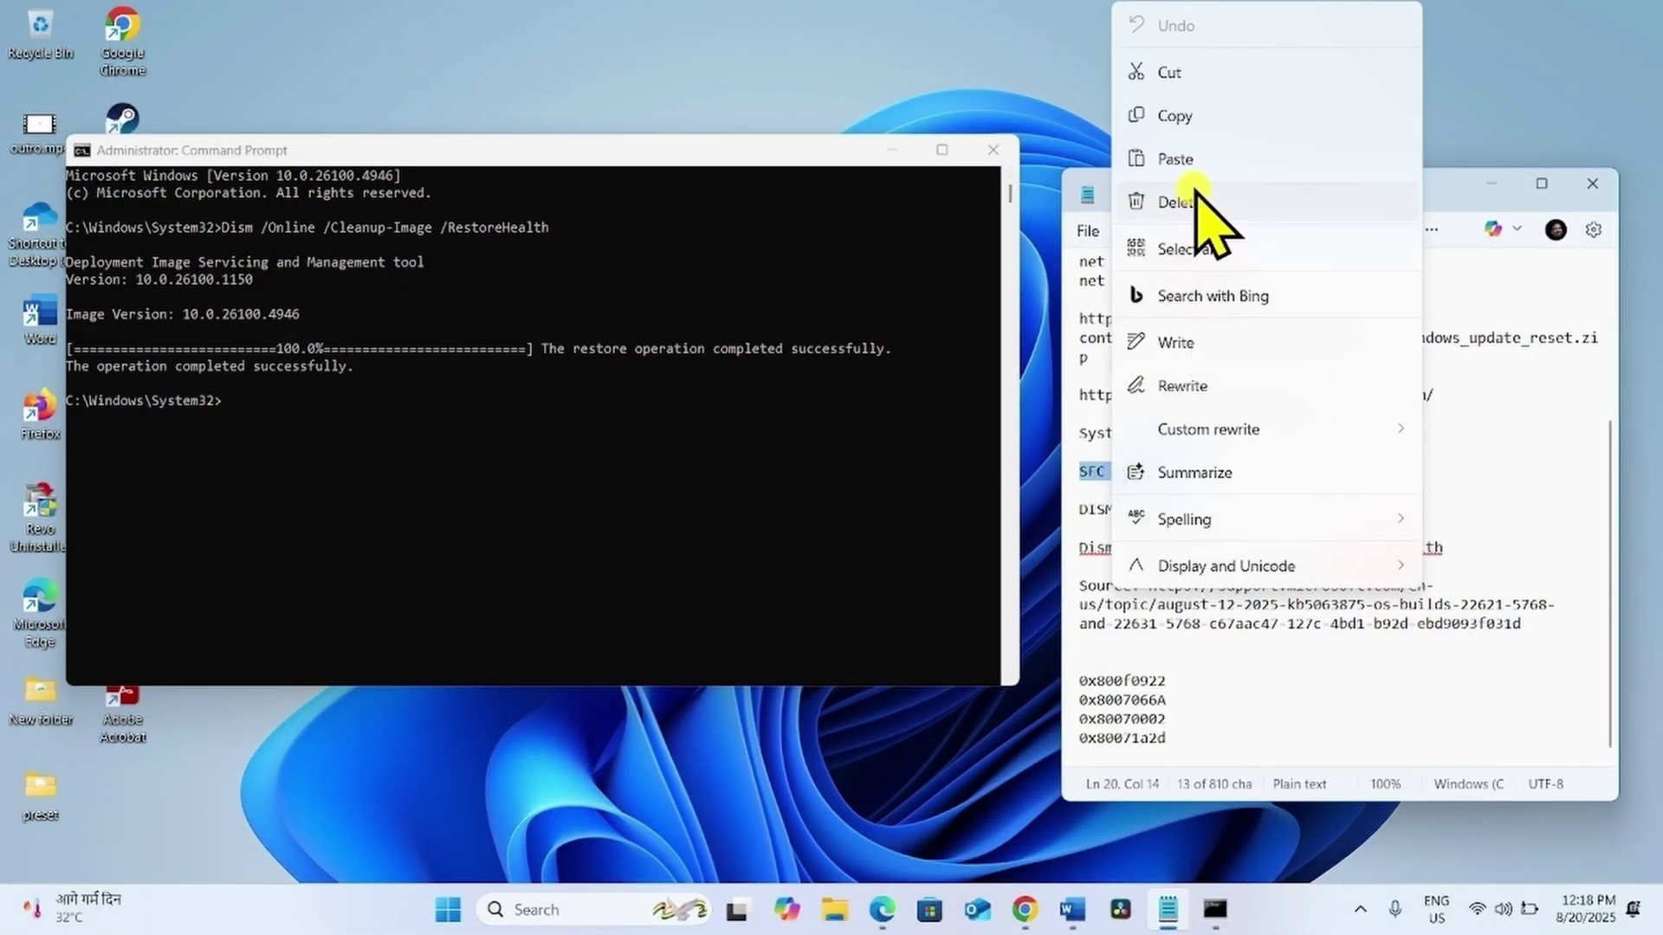
pyautogui.click(1177, 121)
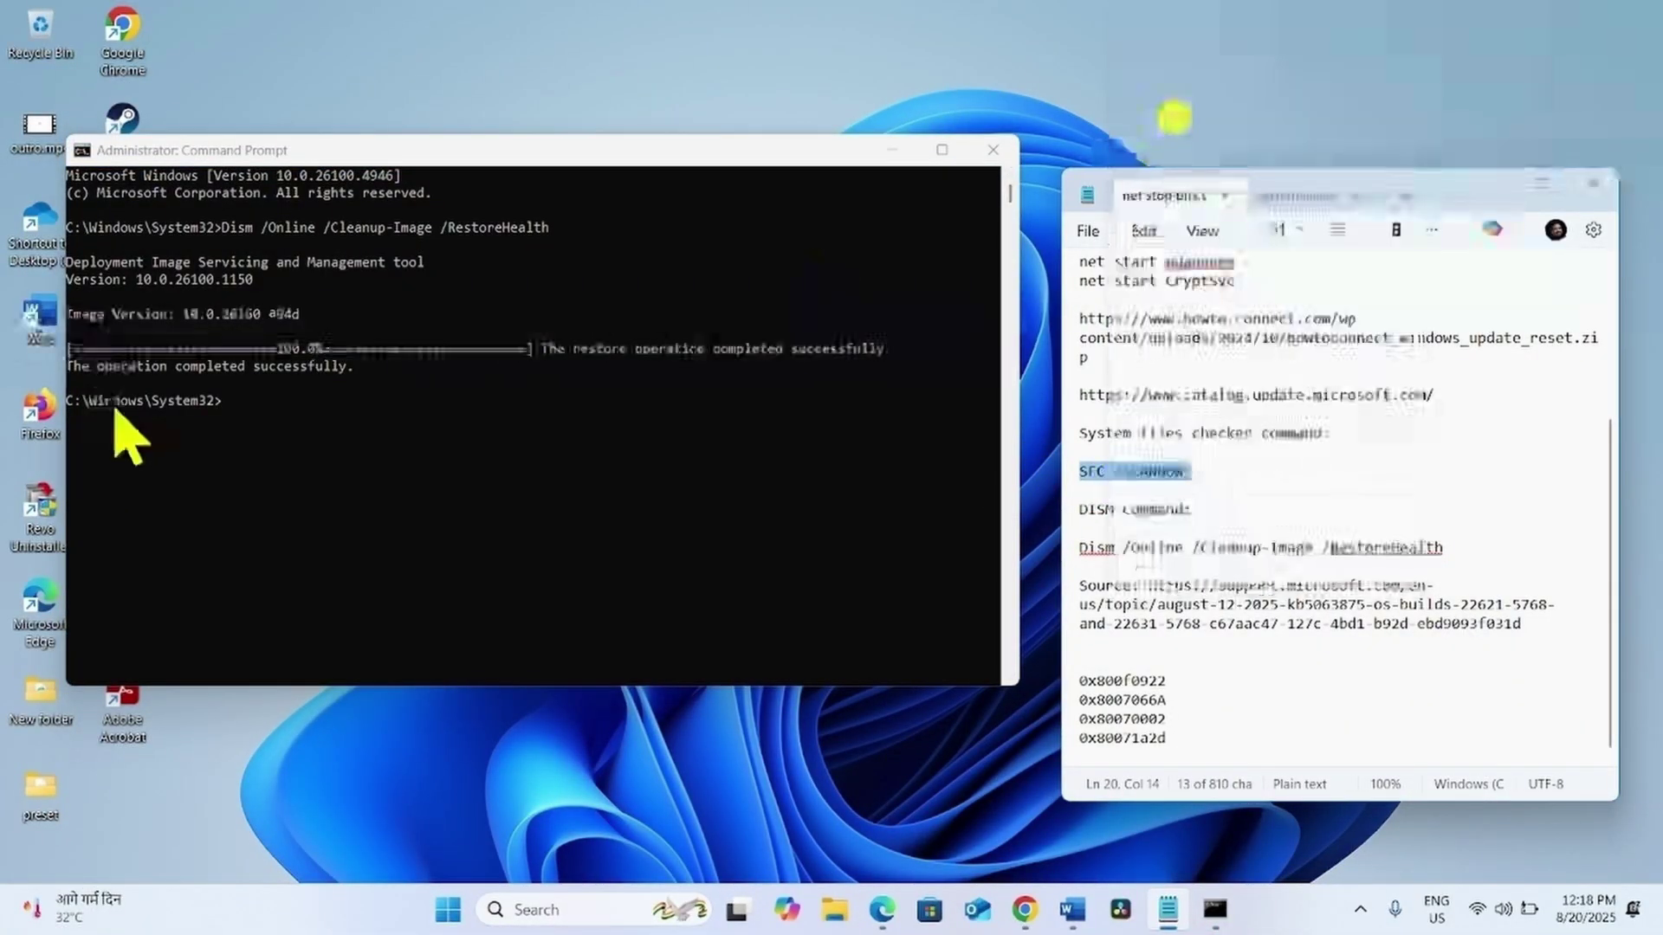
pyautogui.click(249, 422)
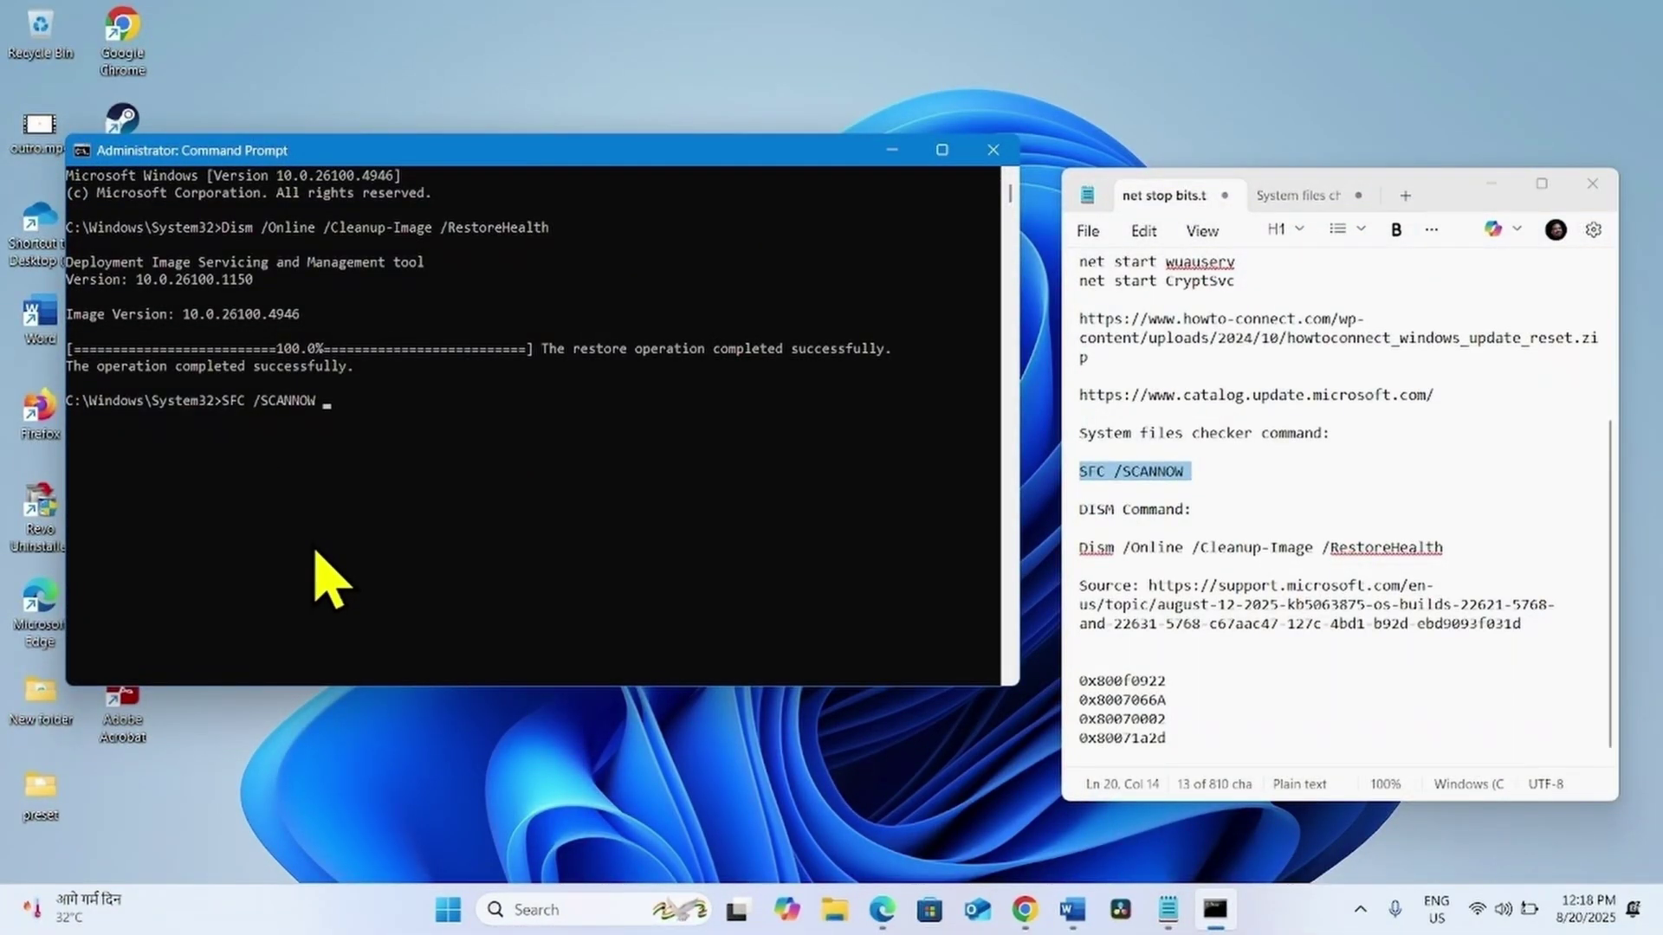
pyautogui.press('Return')
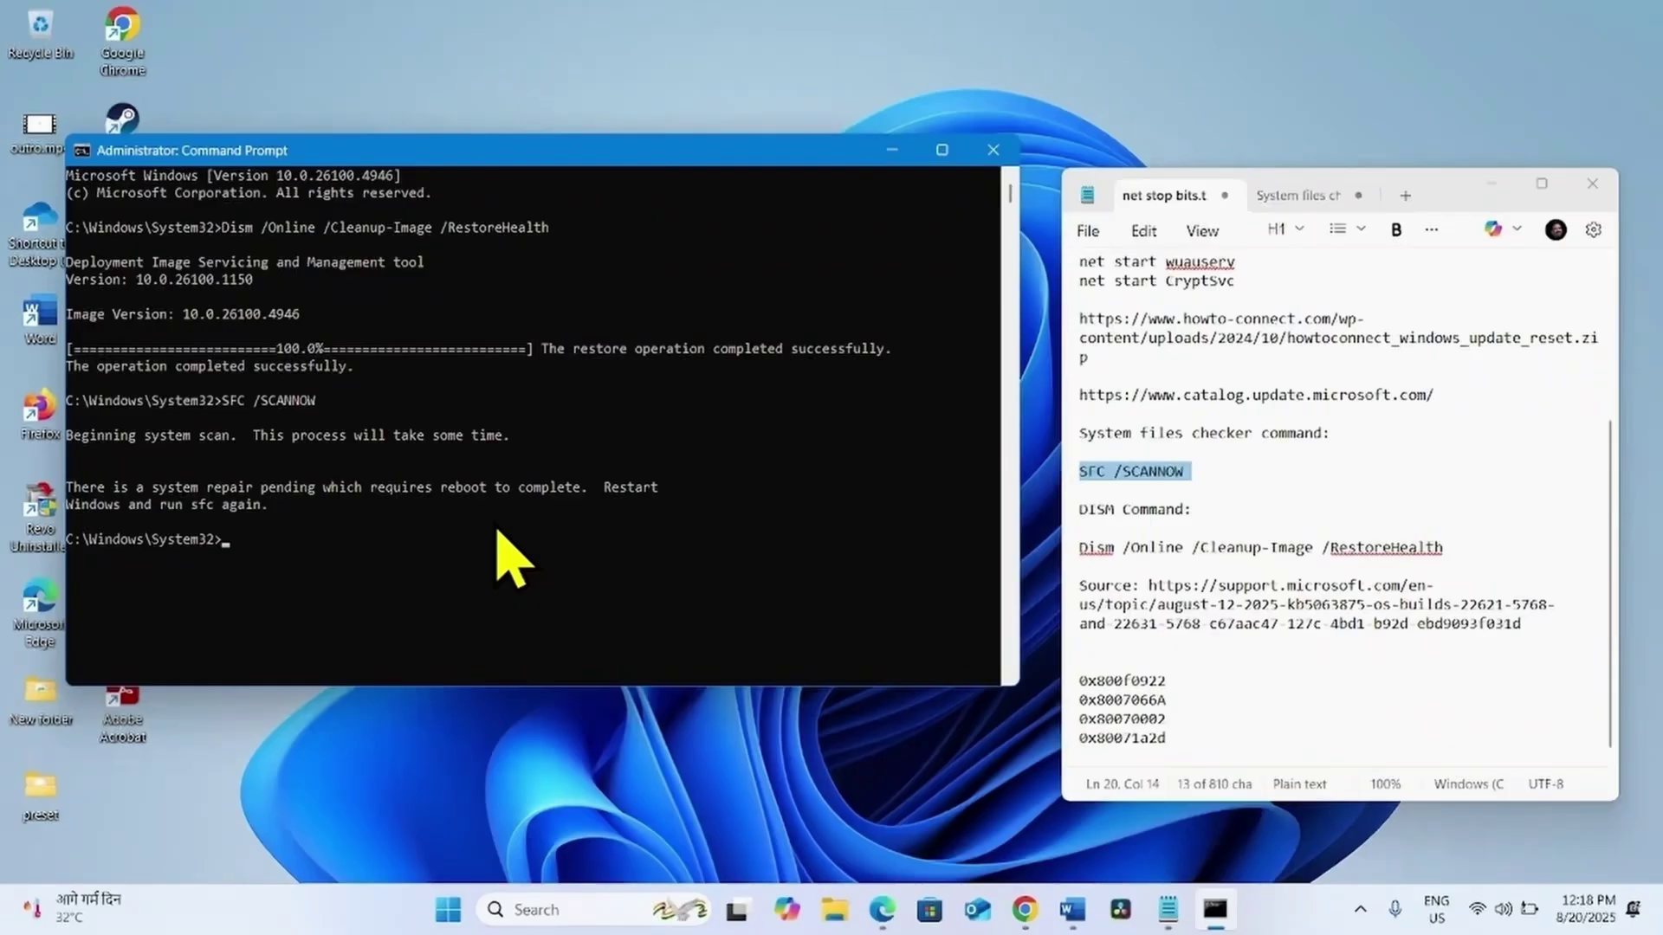
pyautogui.click(993, 152)
pyautogui.click(1493, 185)
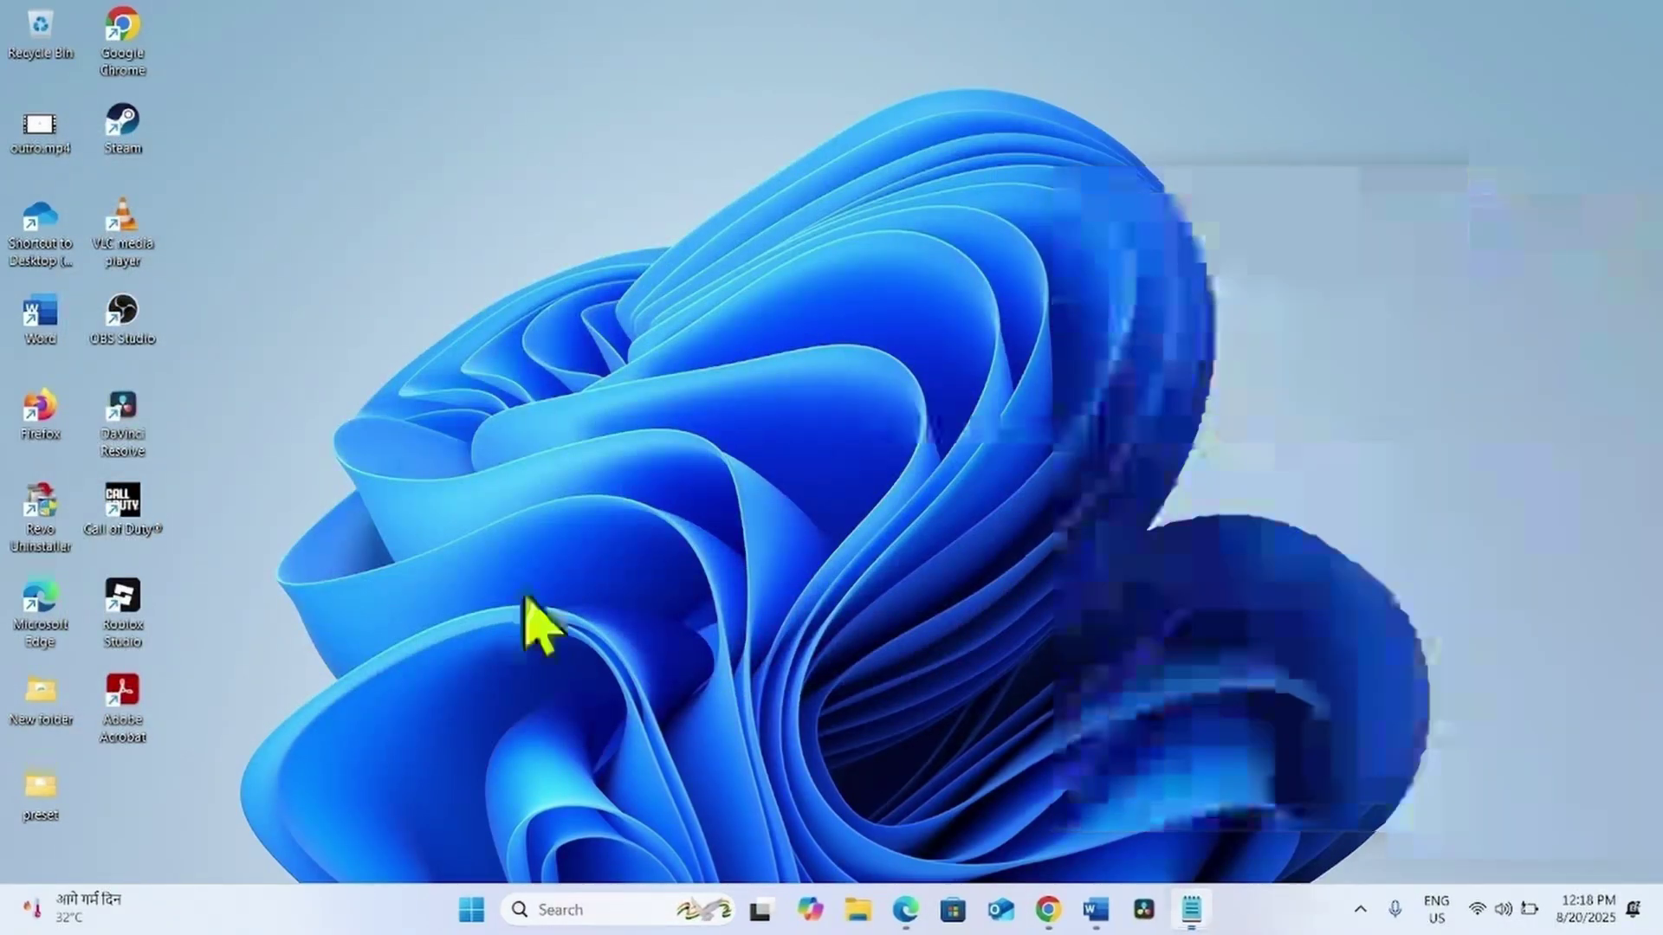
# Step: Restart the computer from the power options in the Start menu
pyautogui.click(468, 909)
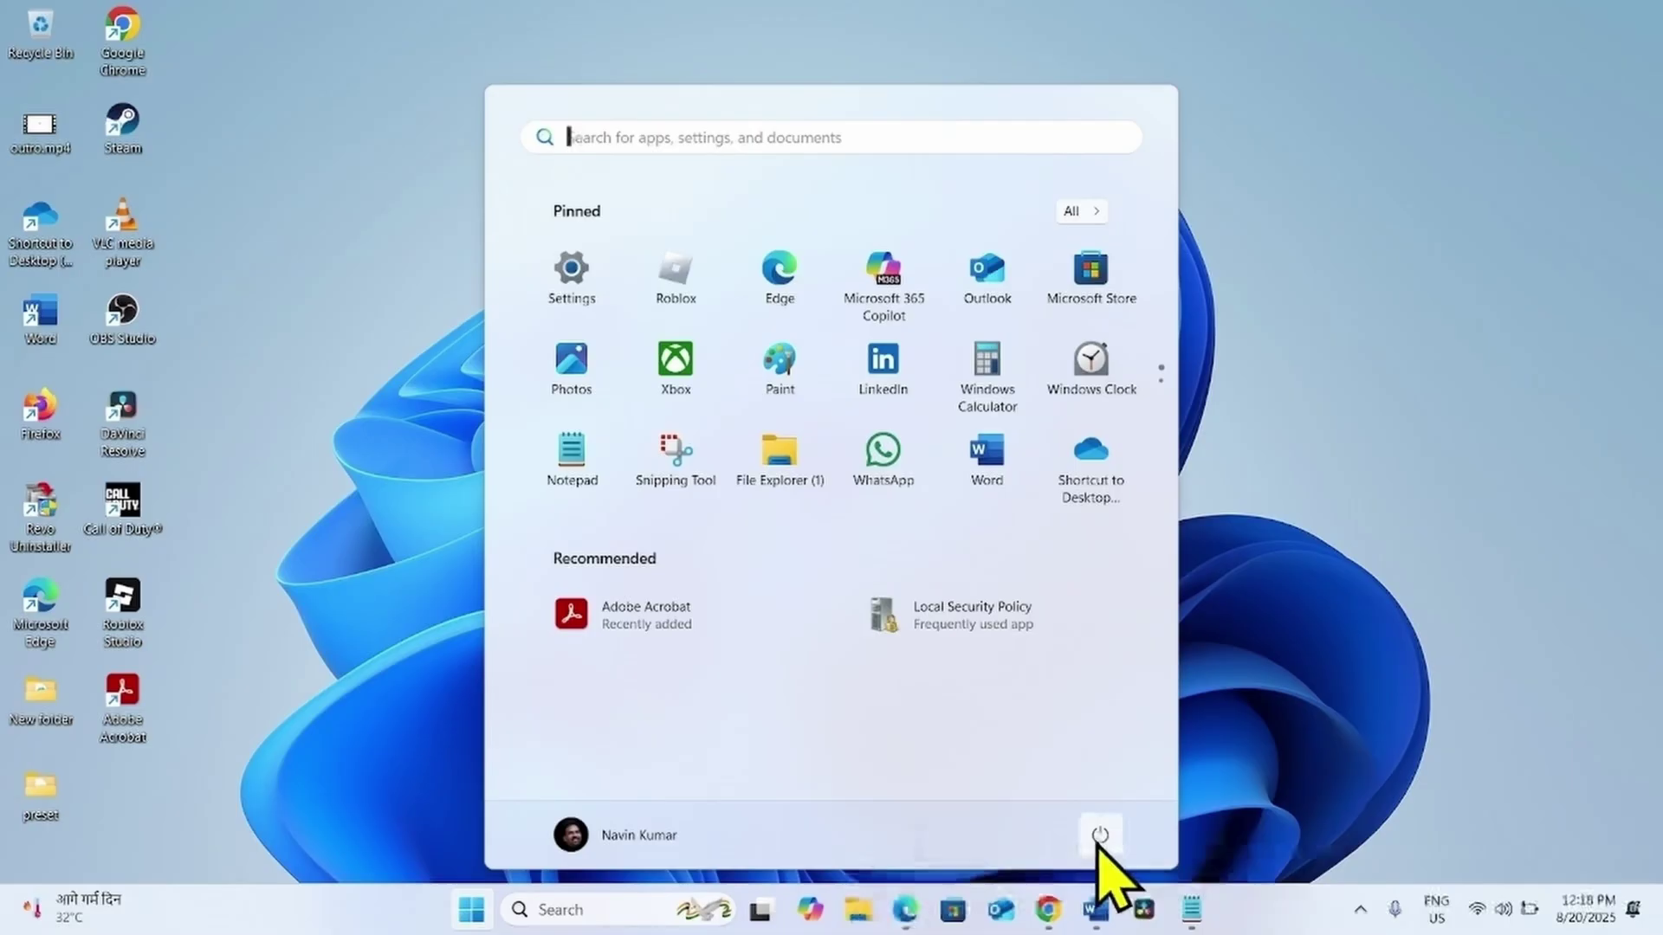
pyautogui.click(1099, 836)
pyautogui.click(1389, 513)
pyautogui.click(1388, 514)
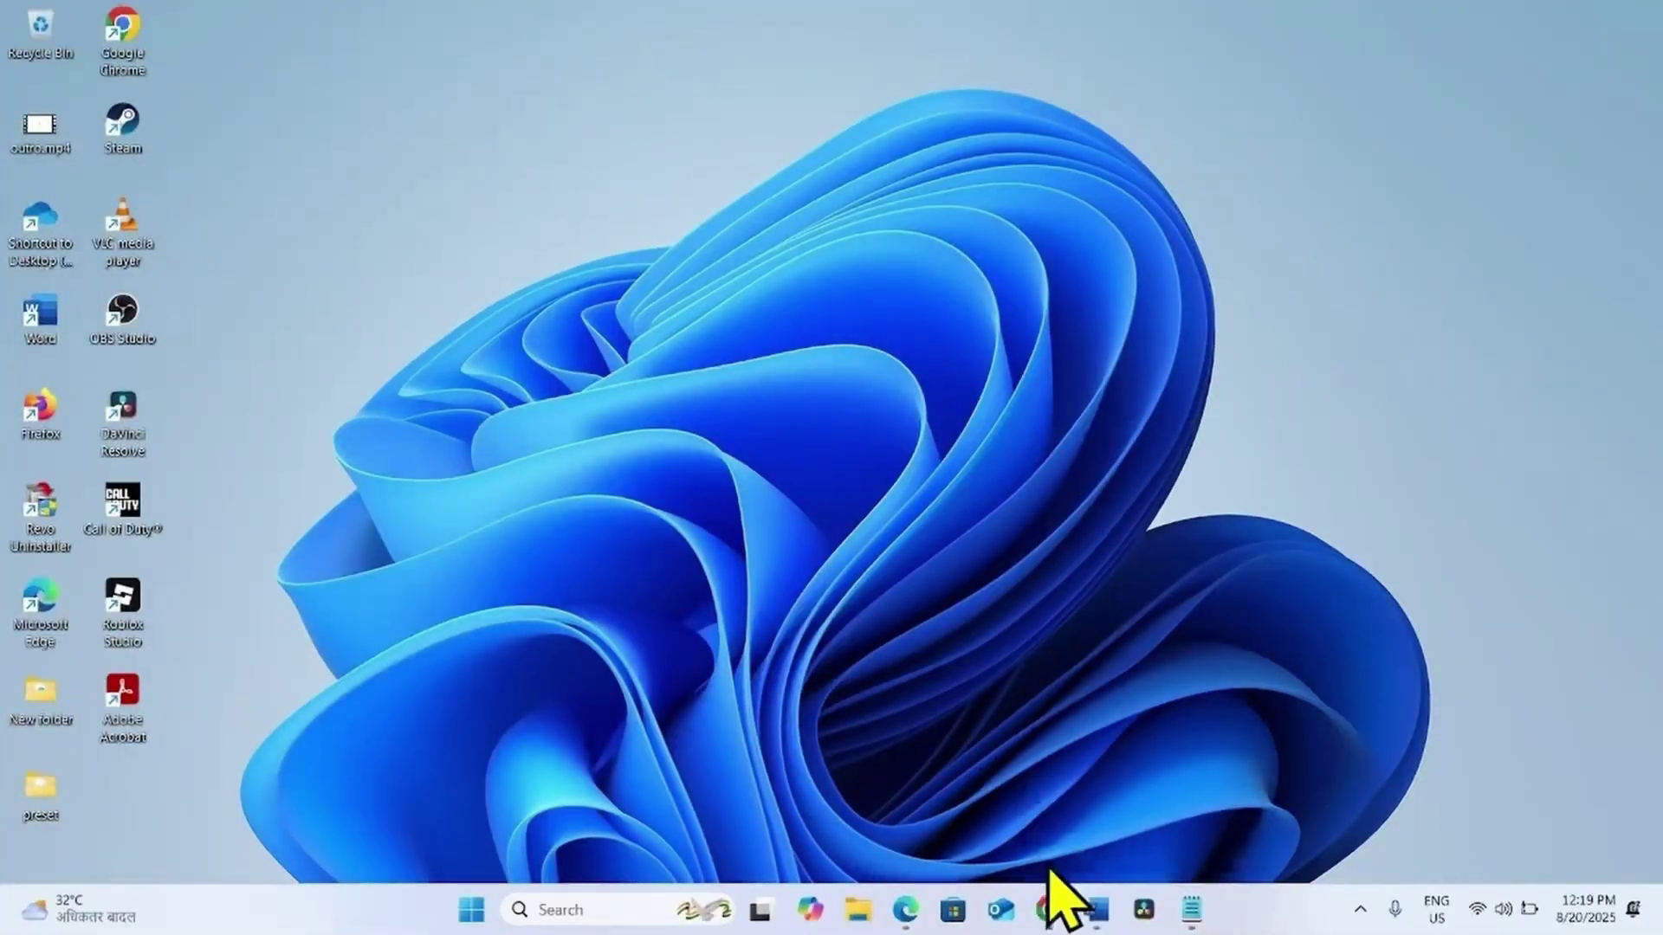
# Step: Open a new maximized Chrome window from the taskbar and search for 'windows 11 download'
pyautogui.rightClick(1048, 909)
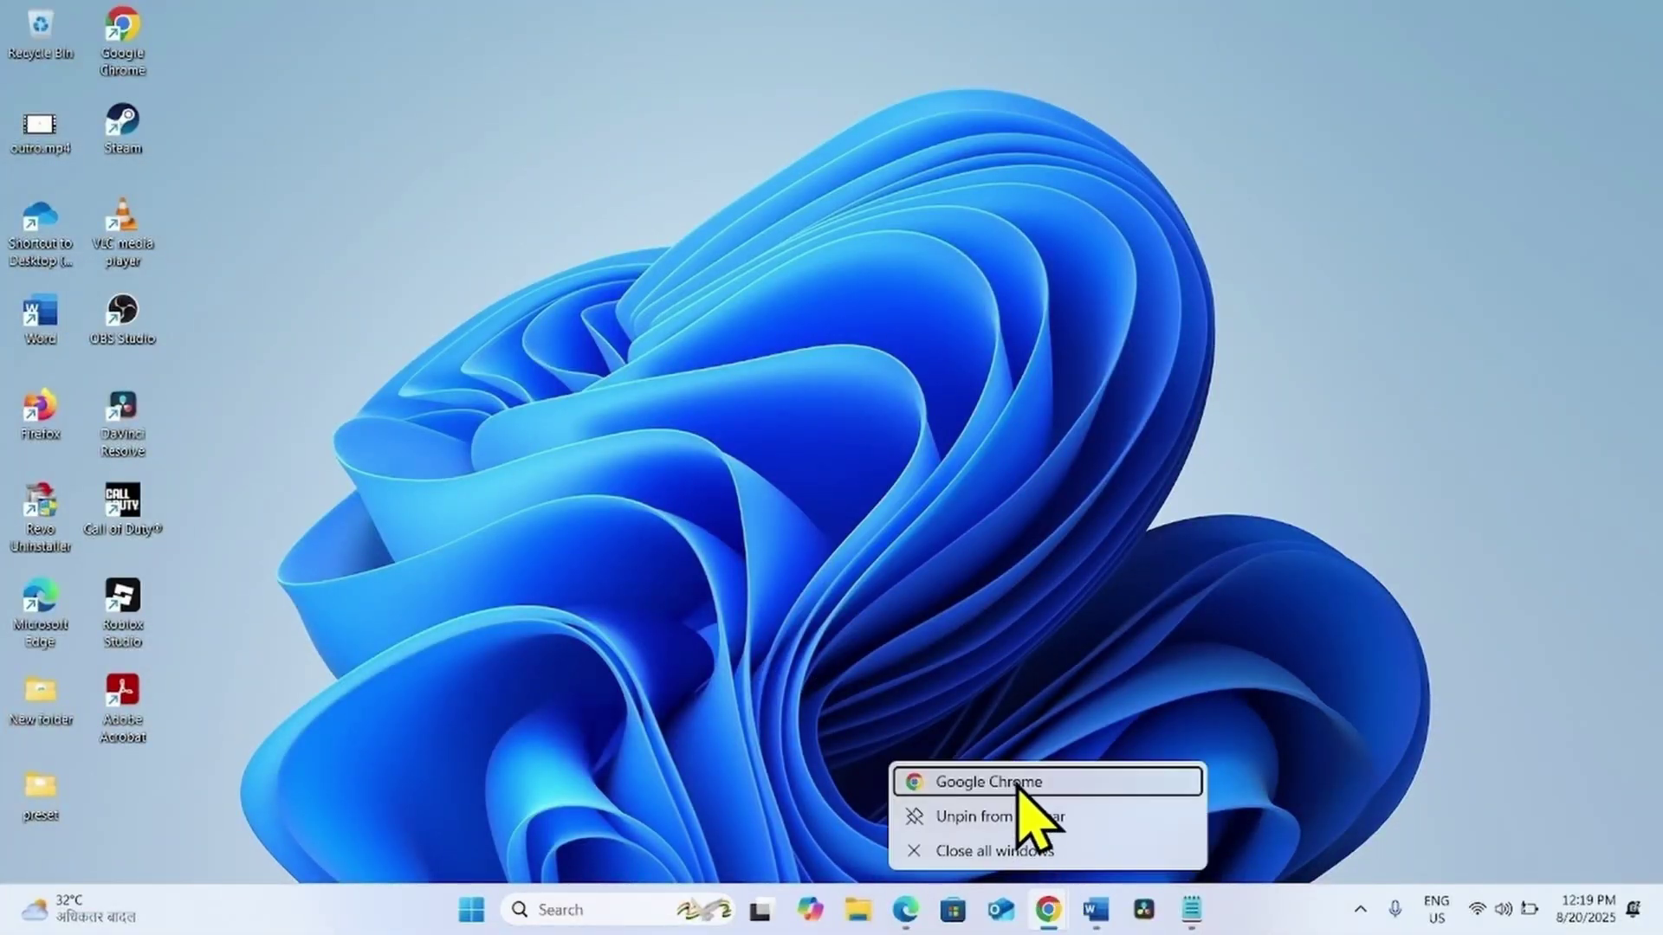
pyautogui.click(1018, 781)
pyautogui.click(1585, 45)
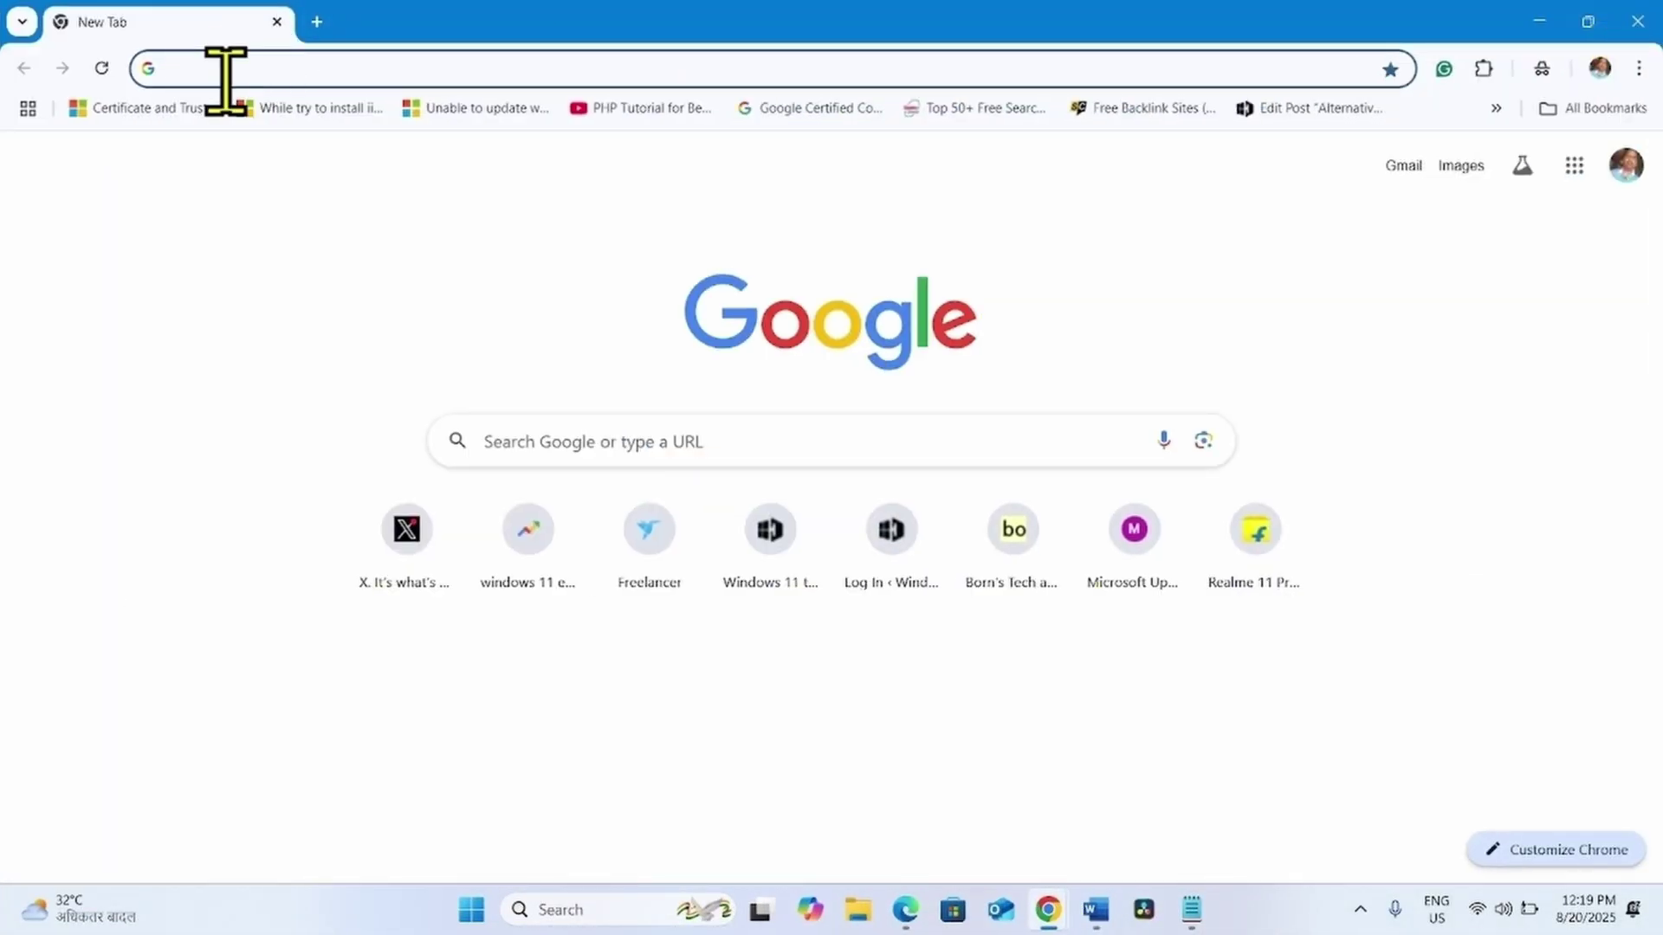
pyautogui.write('w')
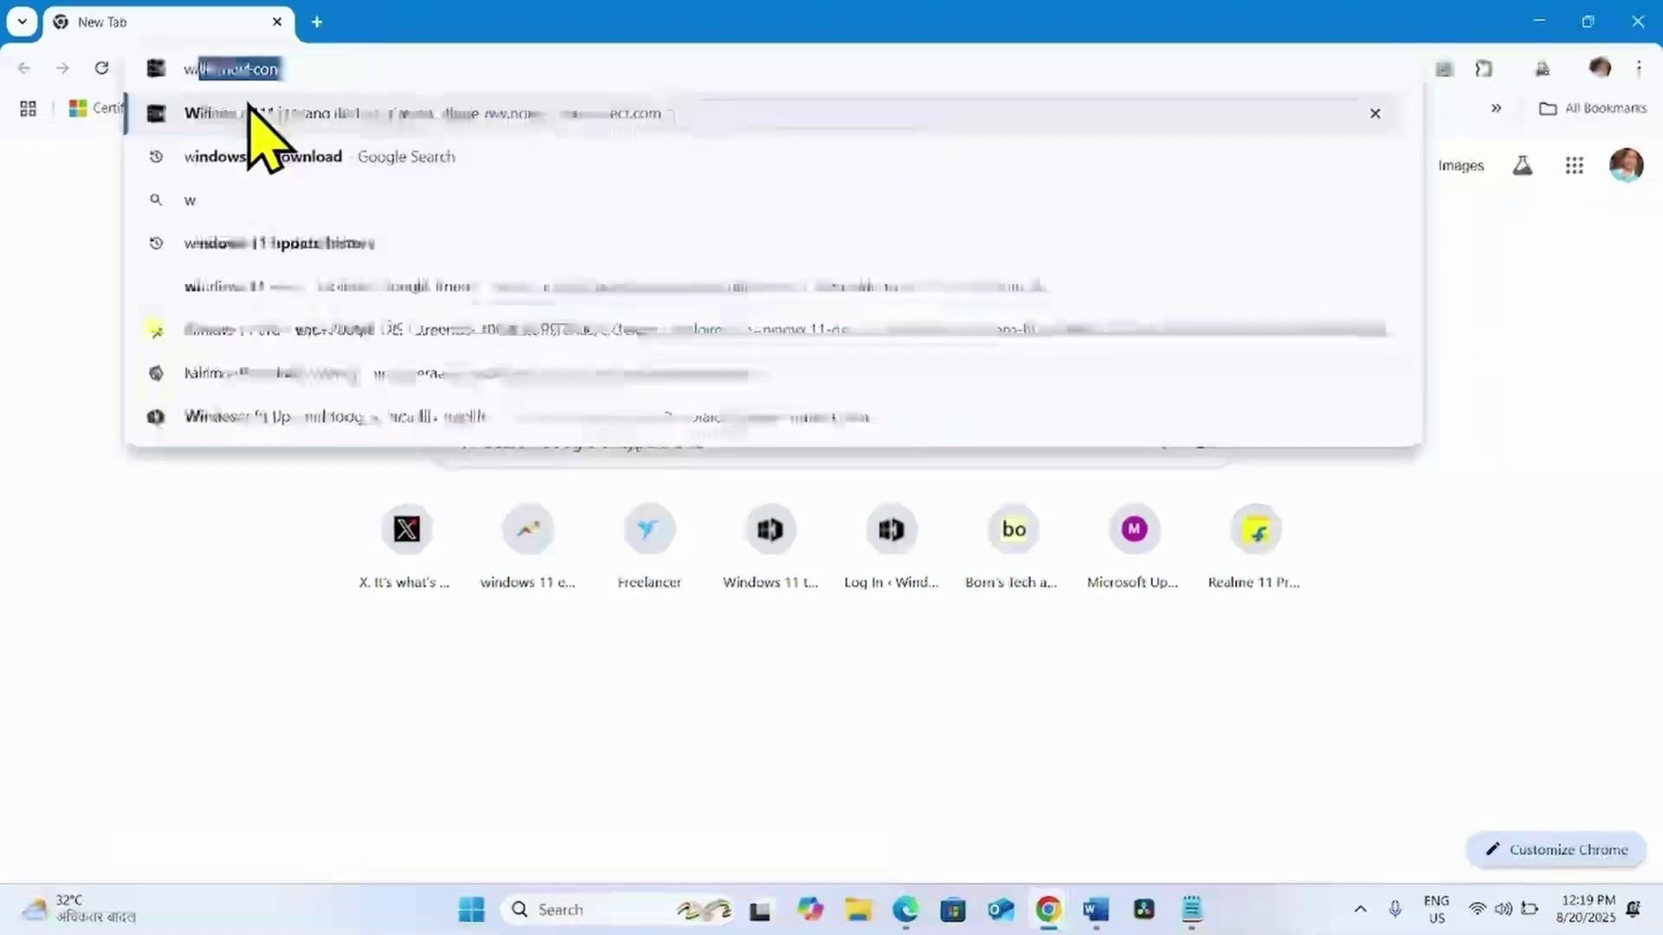
pyautogui.write('indows 11 d')
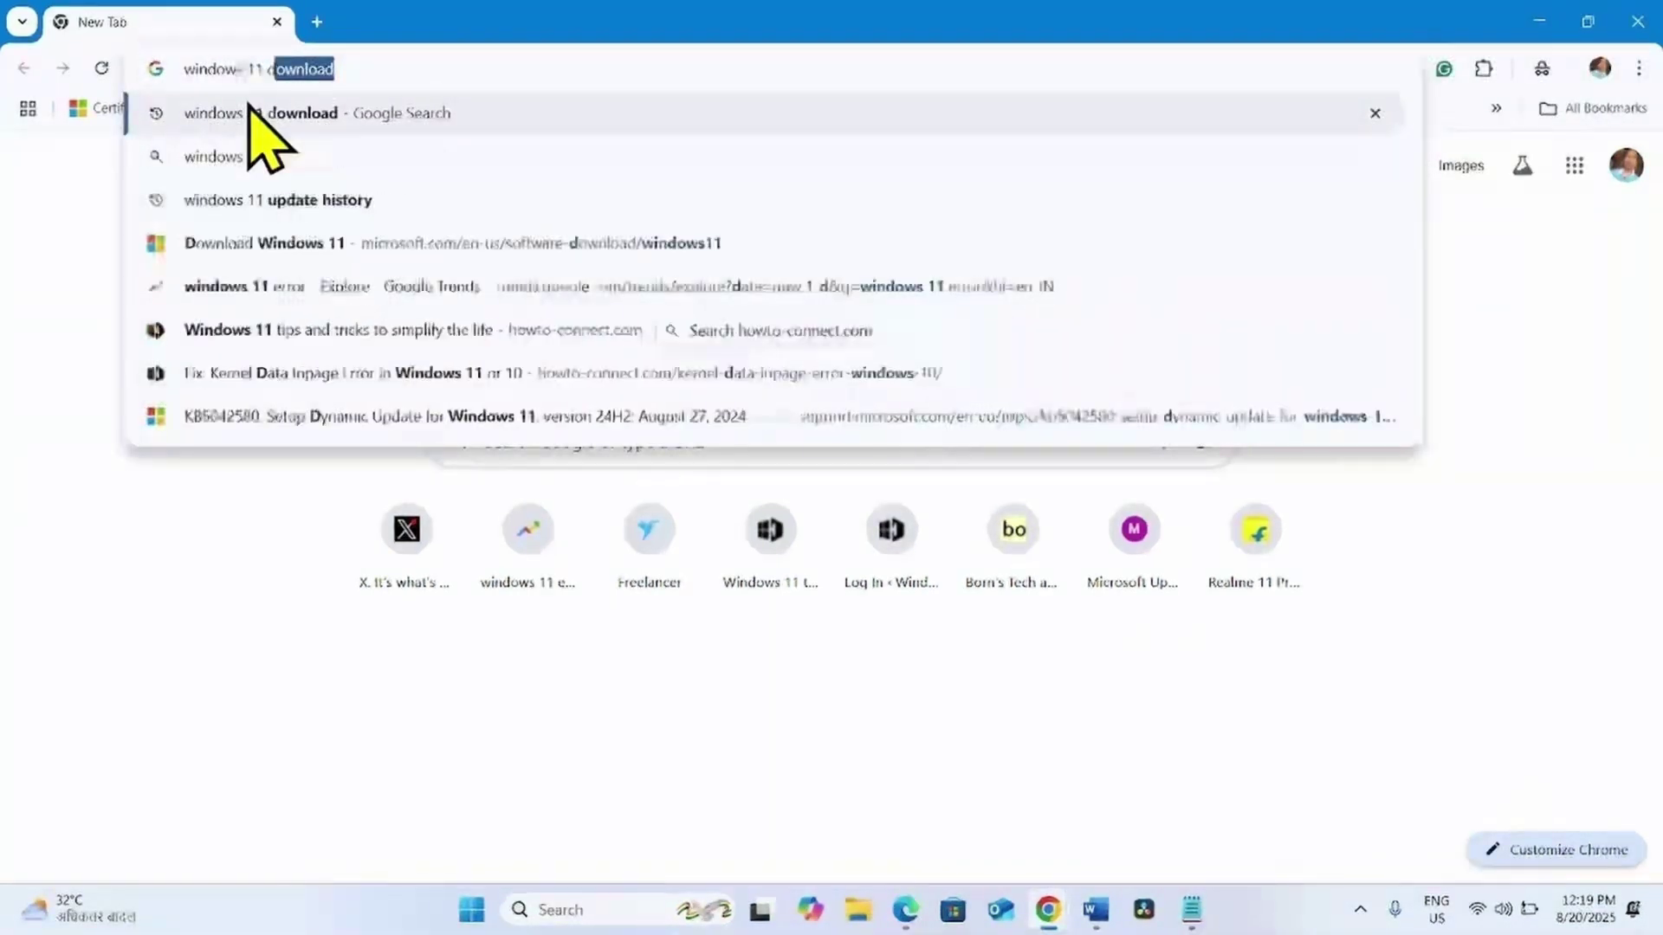
pyautogui.write('ownload')
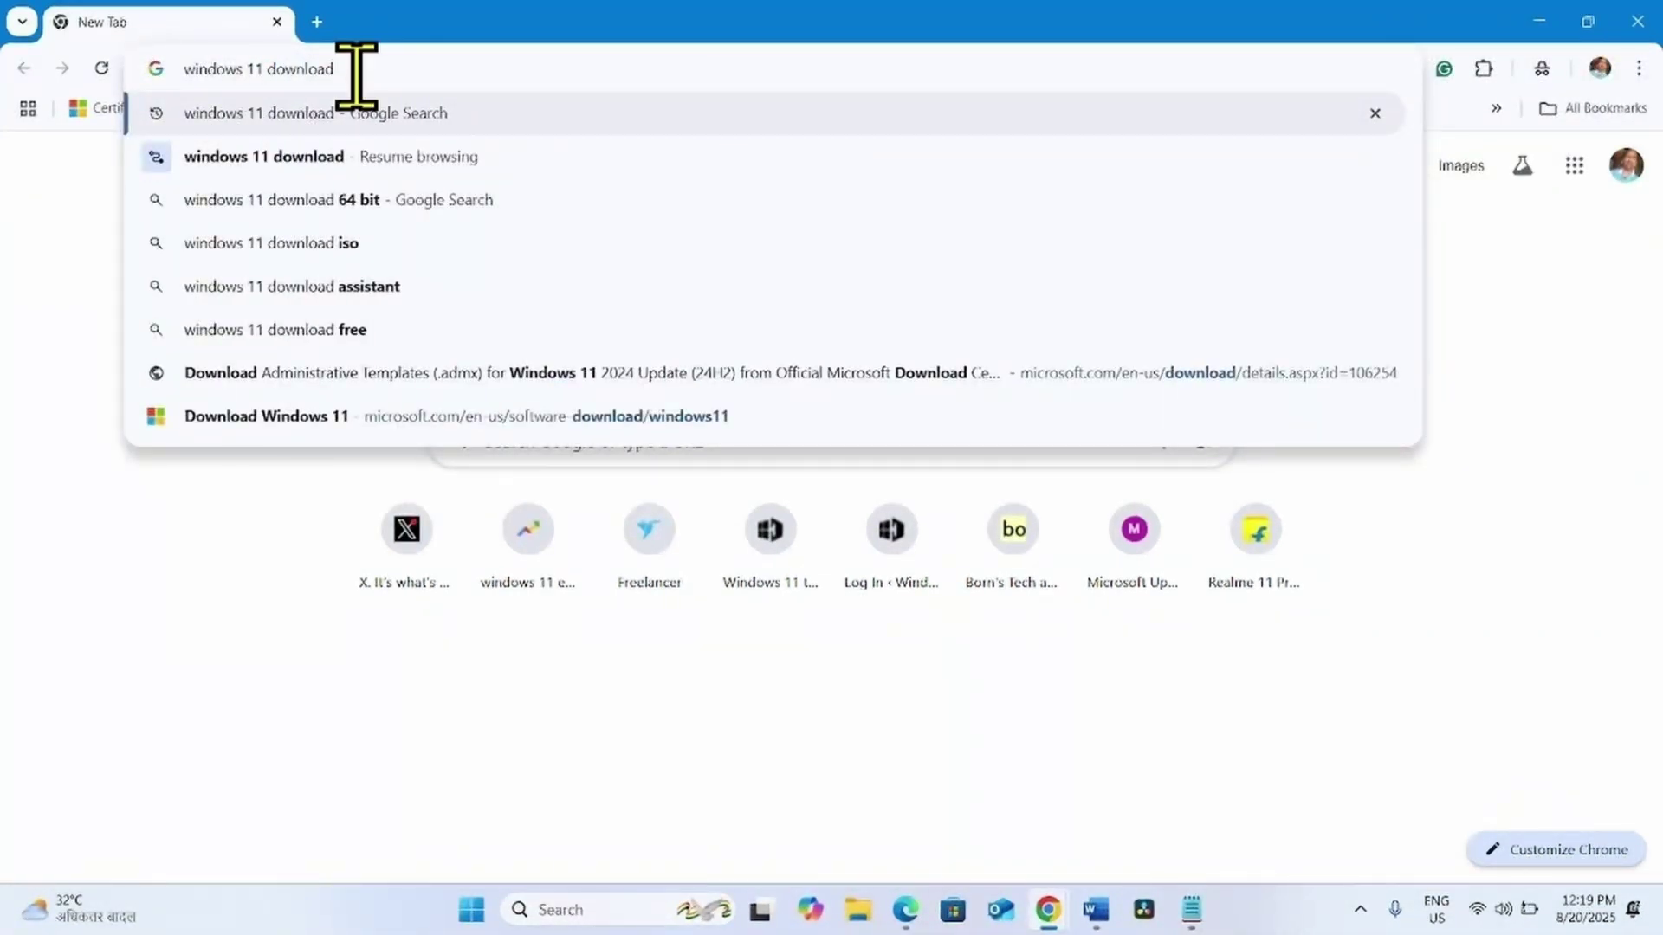
pyautogui.press('Return')
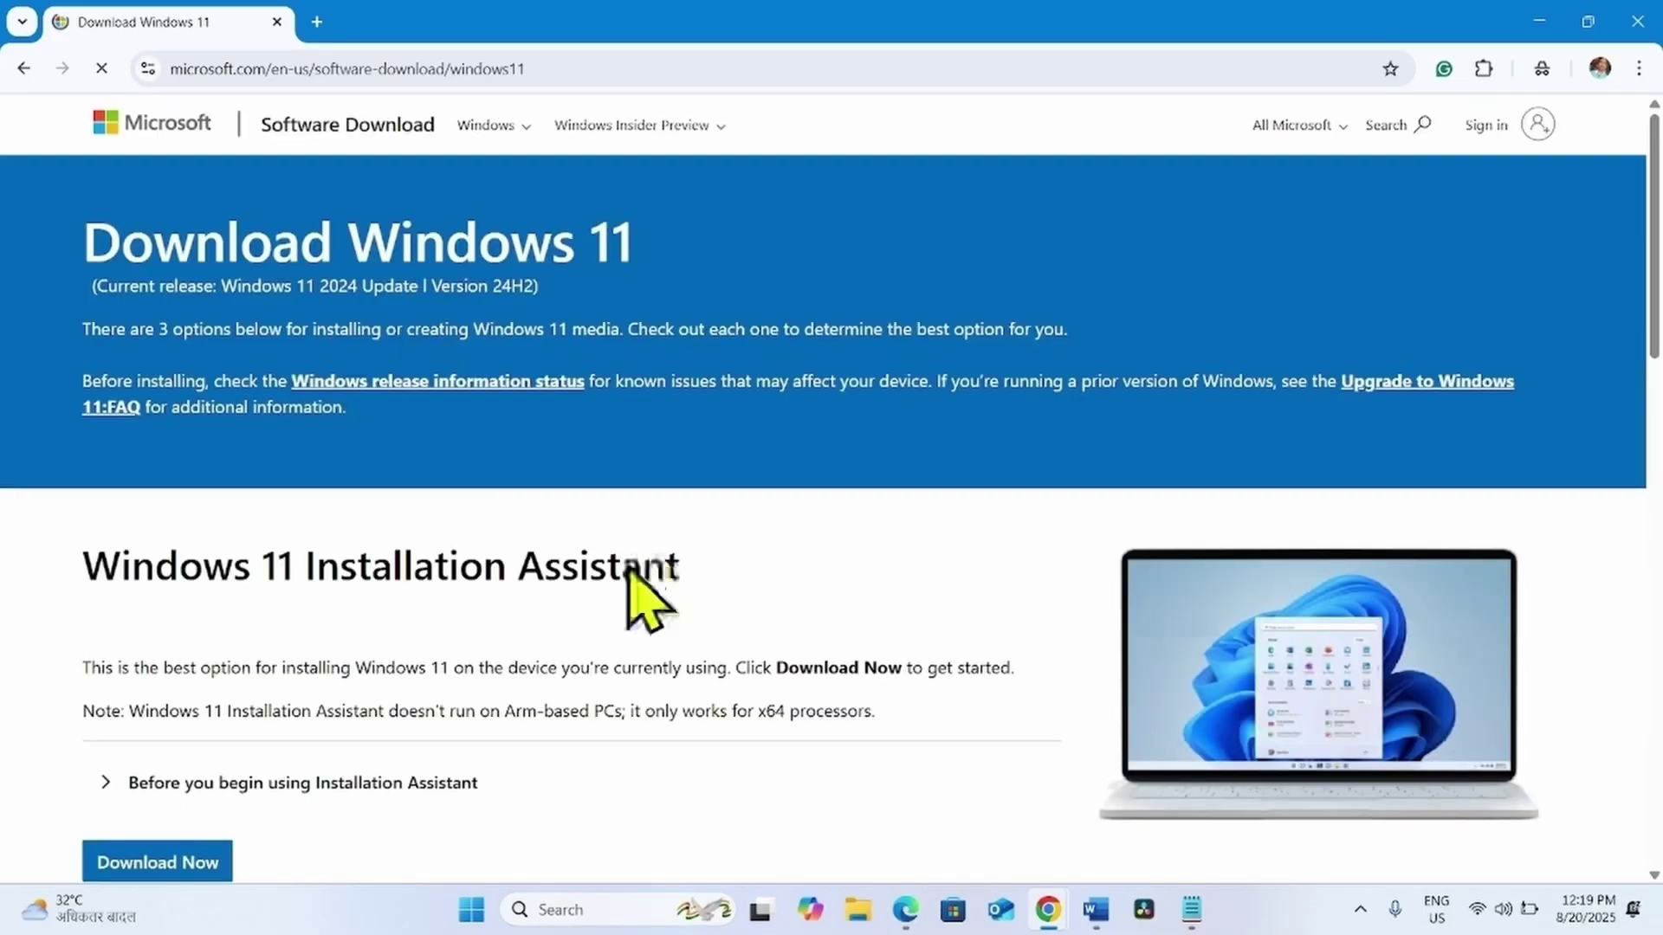
# Step: Select 'Windows 11 (multi-edition ISO for x64 devices)' in the ISO download list and confirm it
pyautogui.scroll(-15, 667, 510)
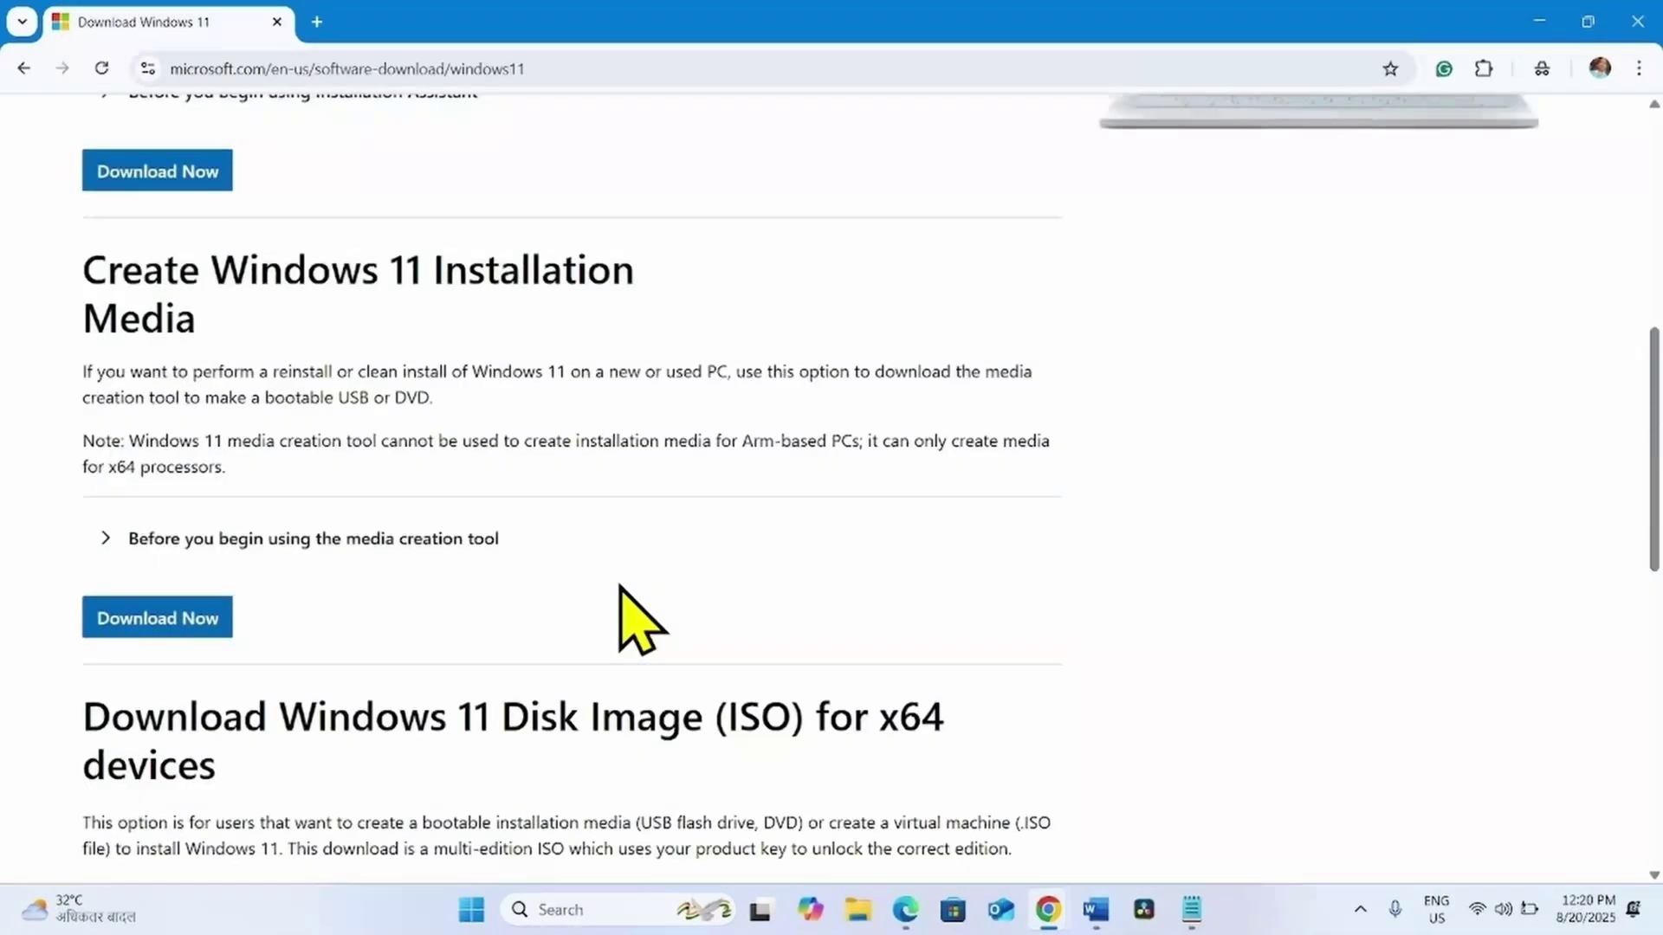
pyautogui.moveTo(1655, 564); pyautogui.dragTo(1655, 504)
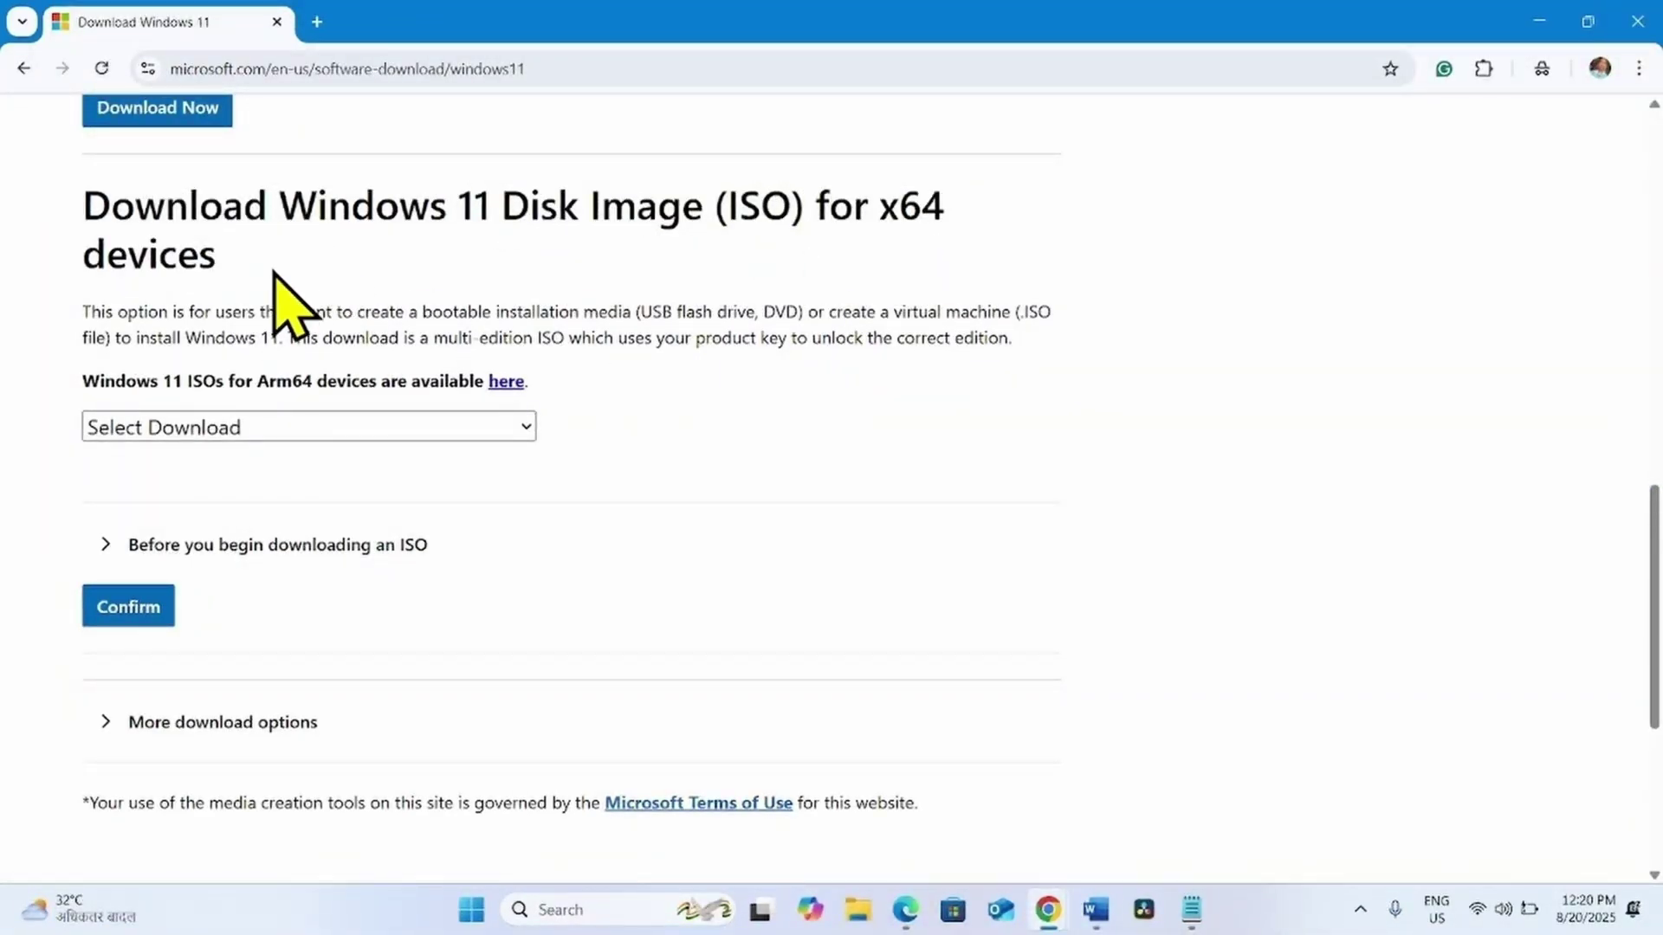
pyautogui.click(230, 430)
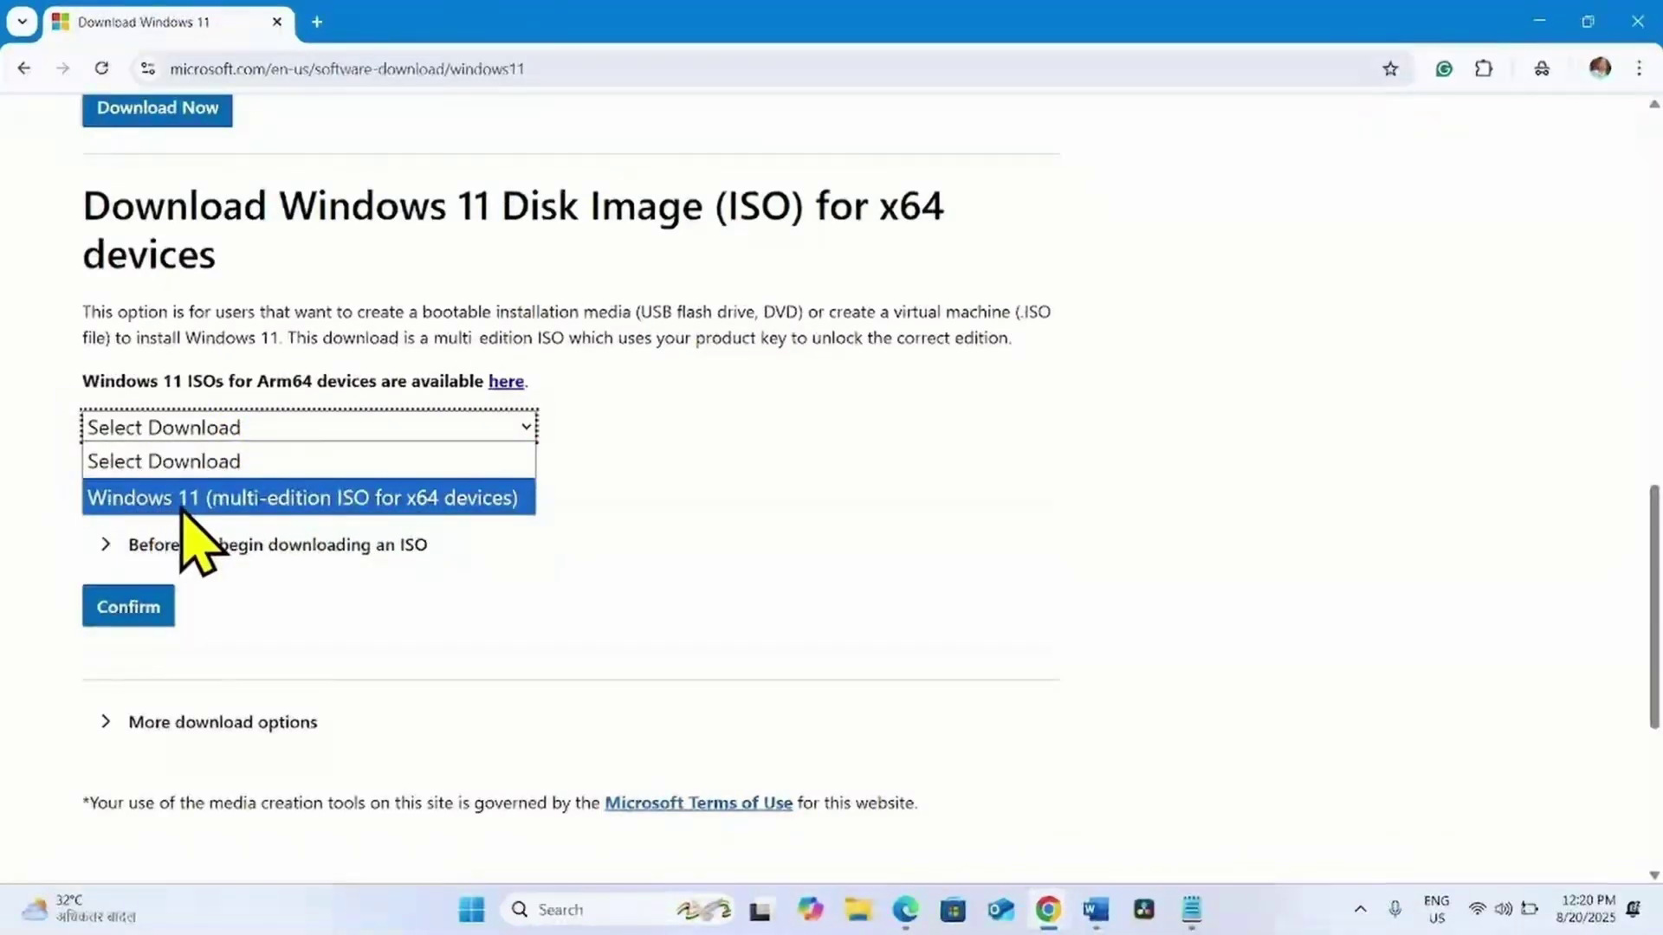
pyautogui.click(387, 500)
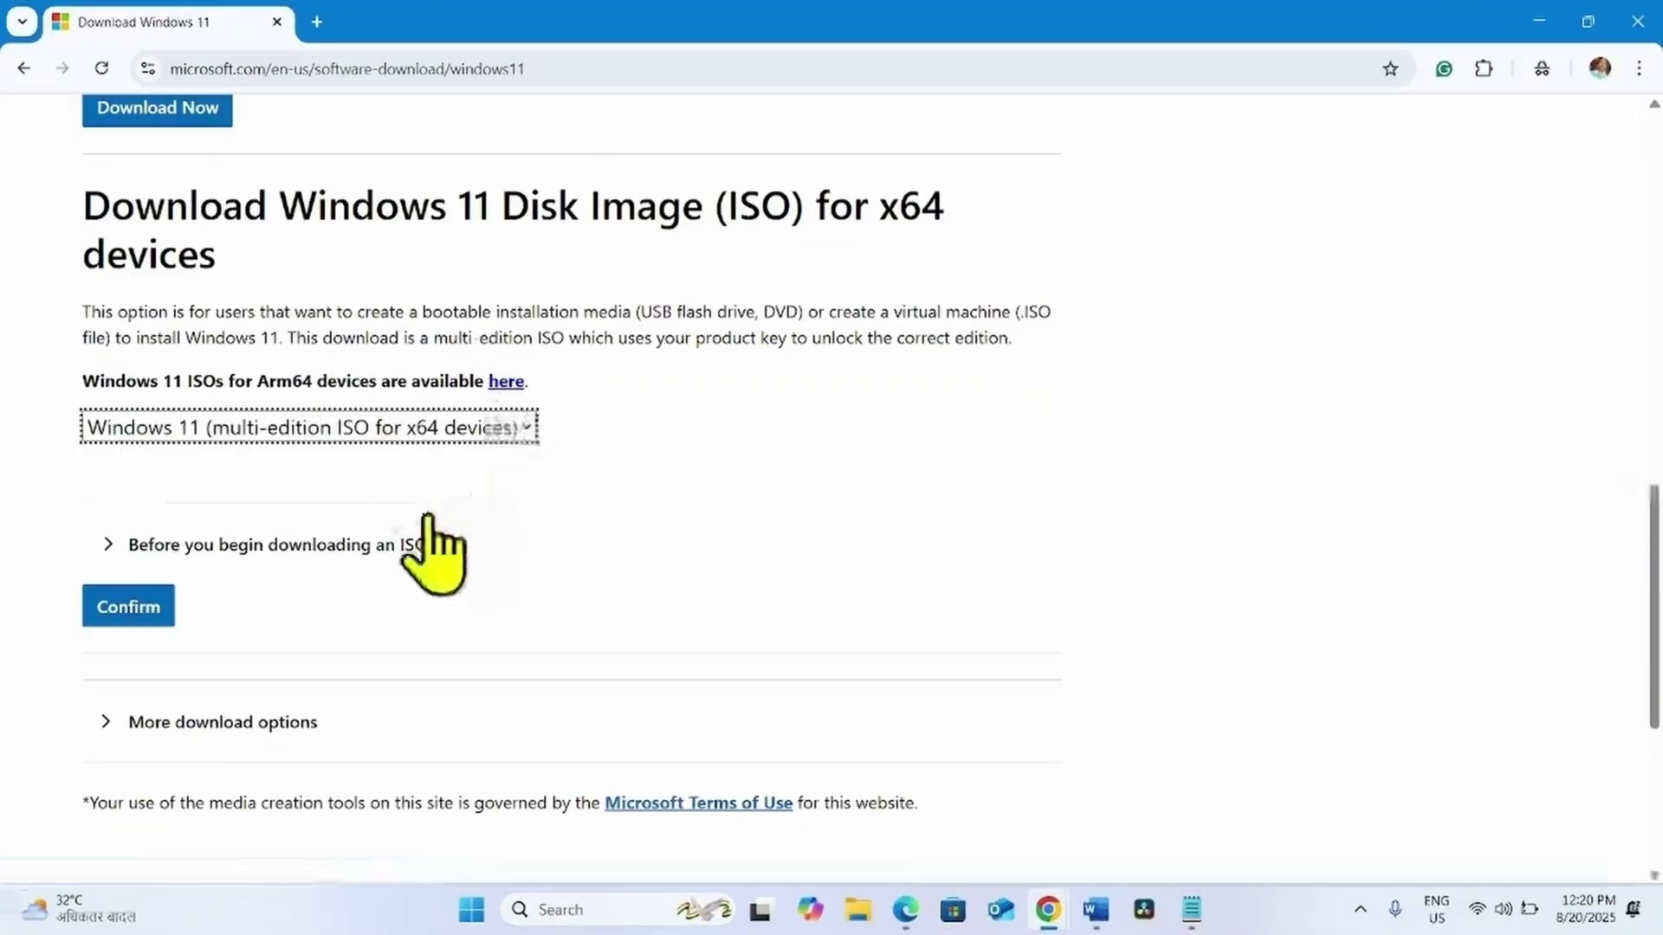
pyautogui.click(130, 611)
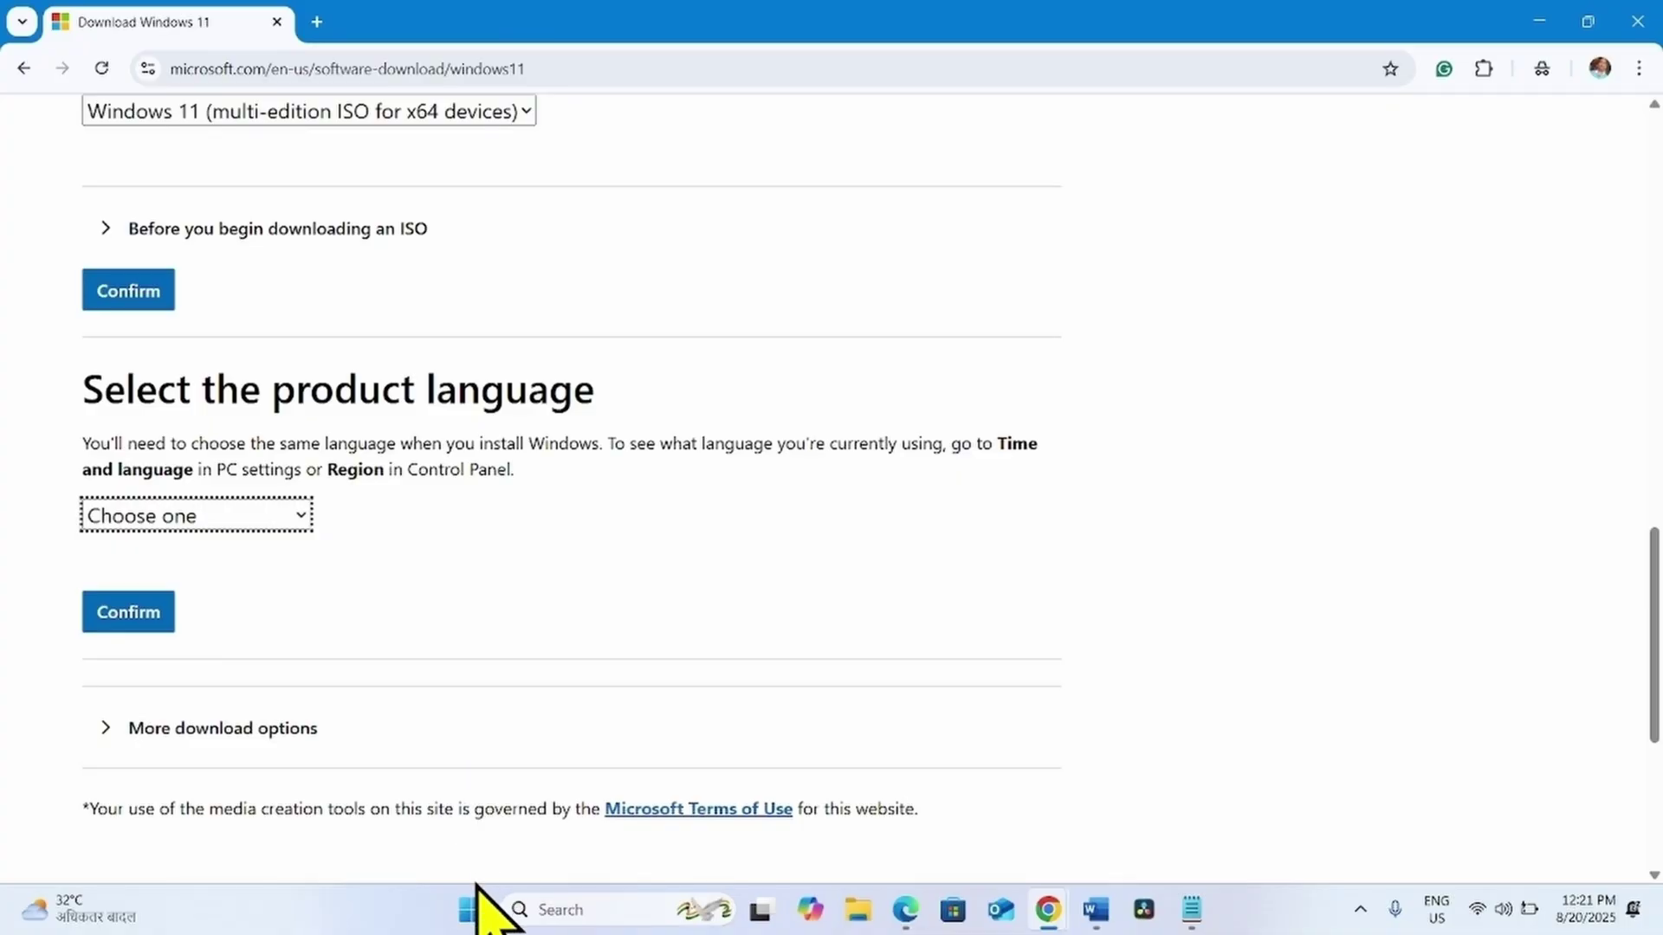
pyautogui.click(476, 906)
pyautogui.click(475, 908)
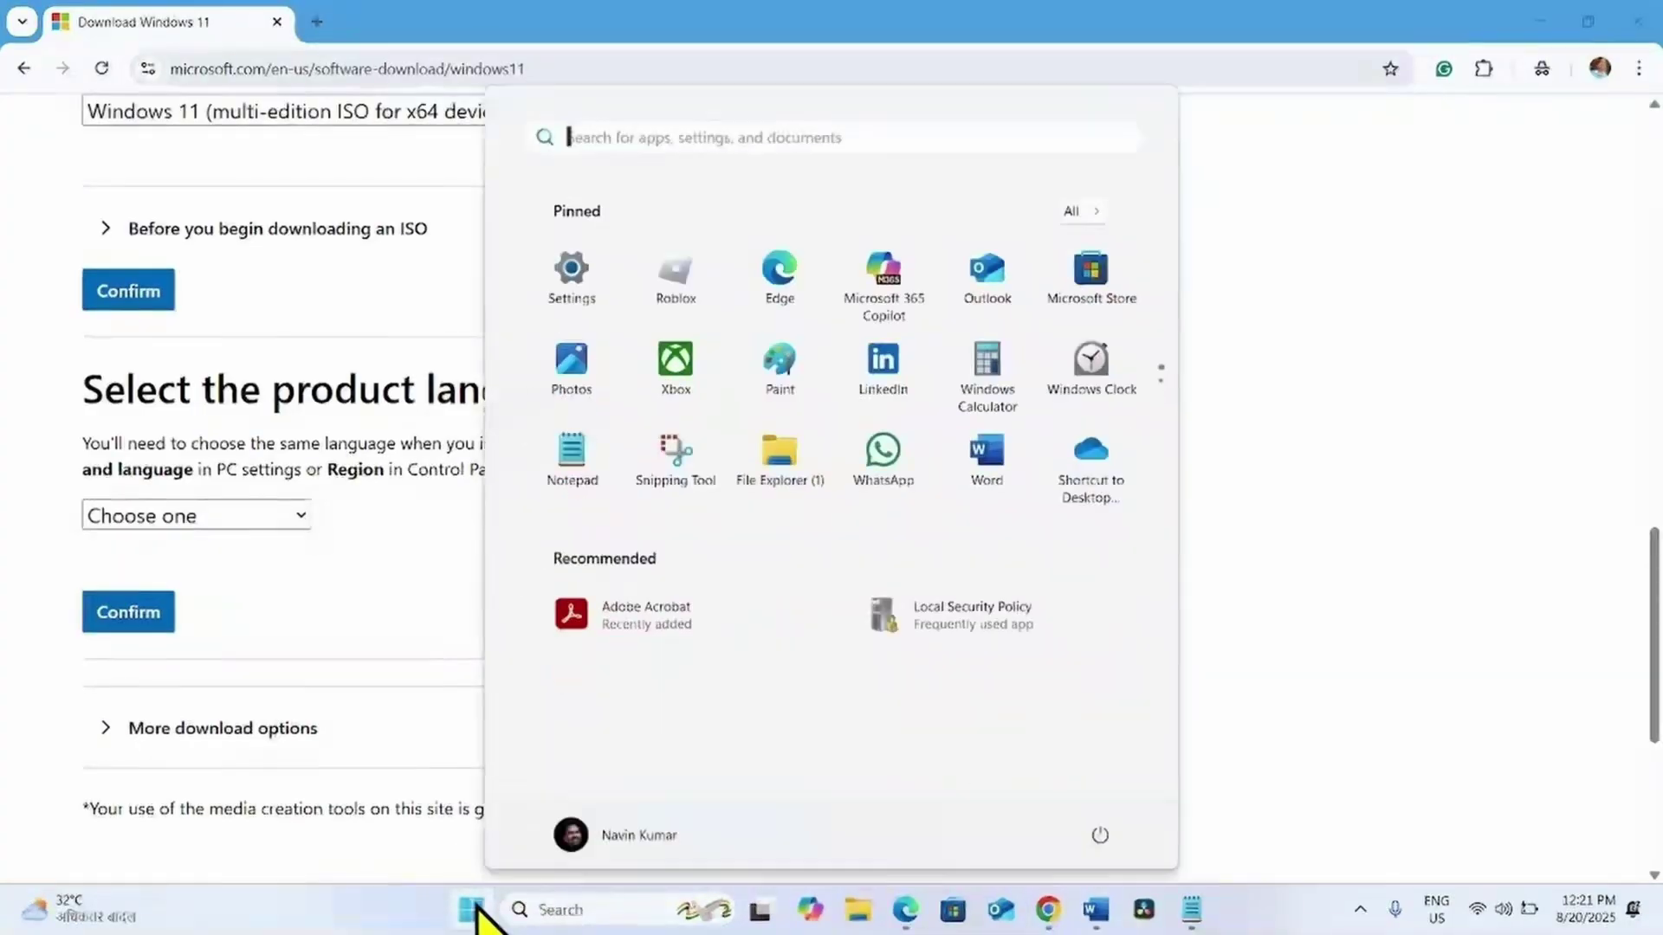
pyautogui.click(572, 275)
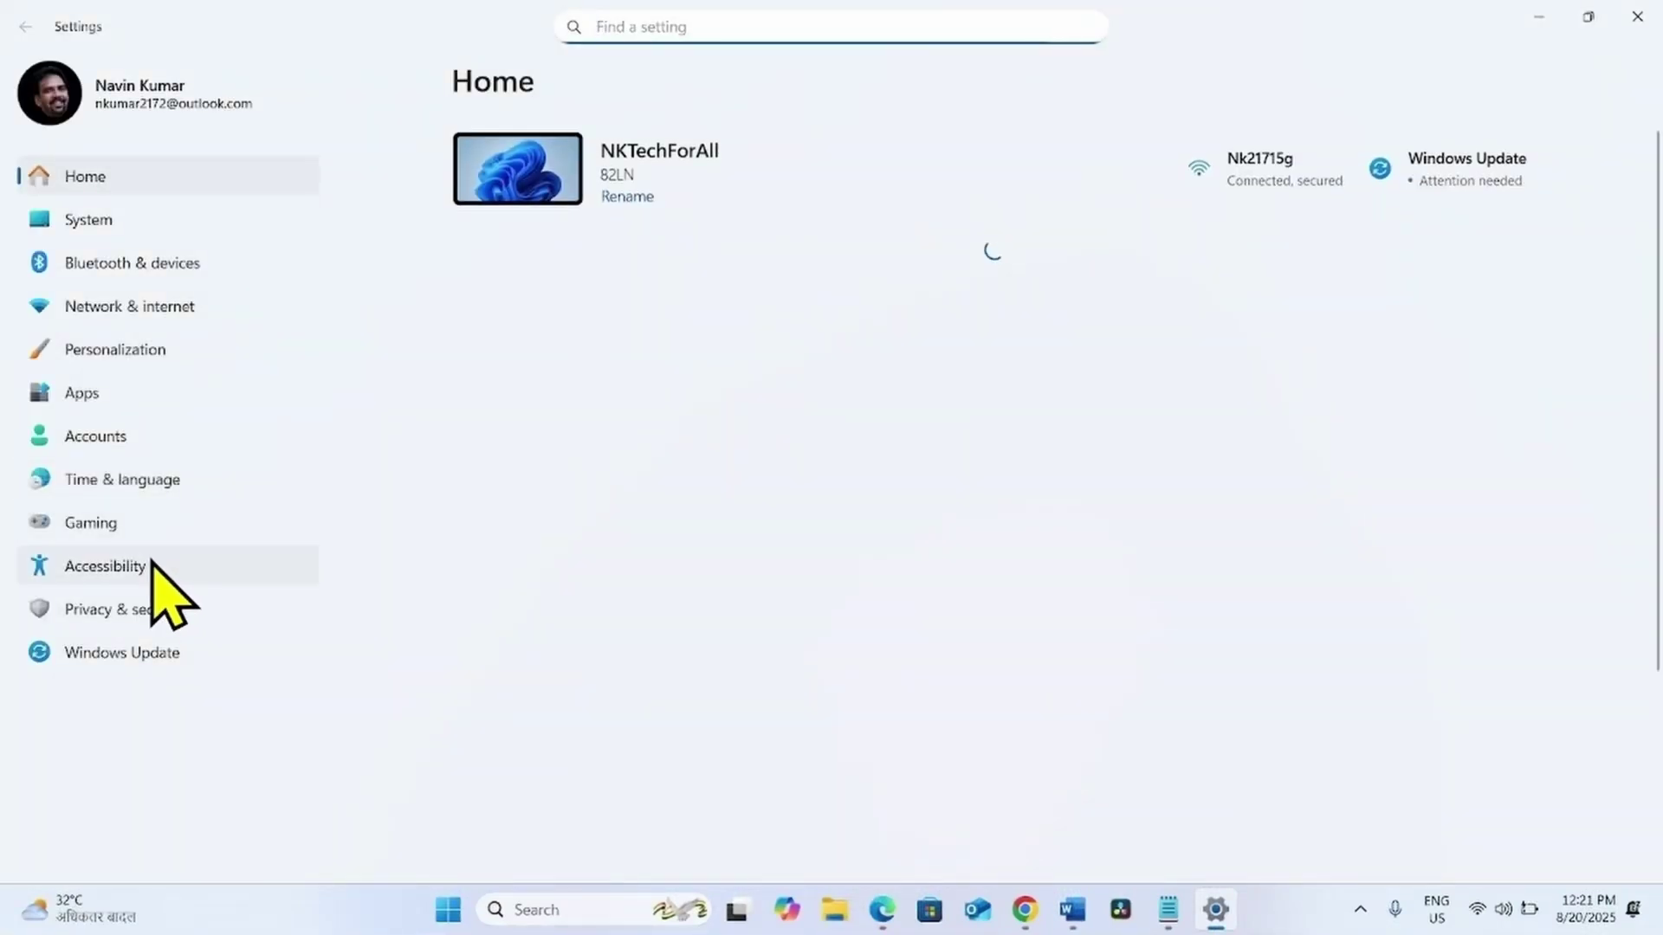
pyautogui.click(122, 485)
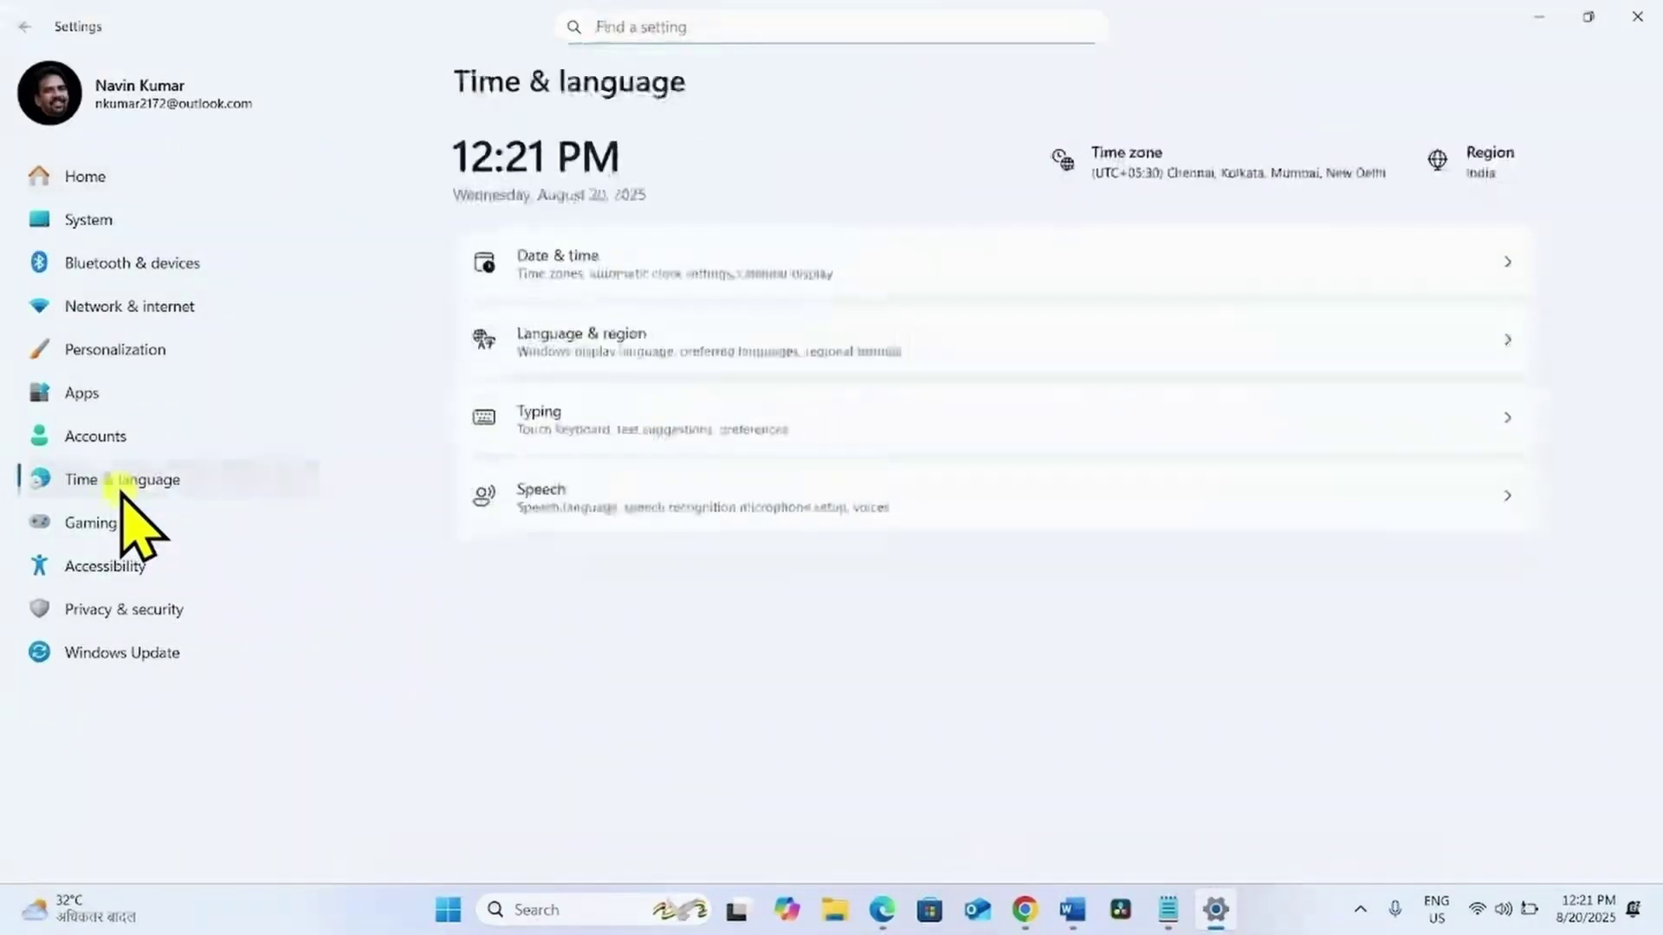
pyautogui.click(651, 353)
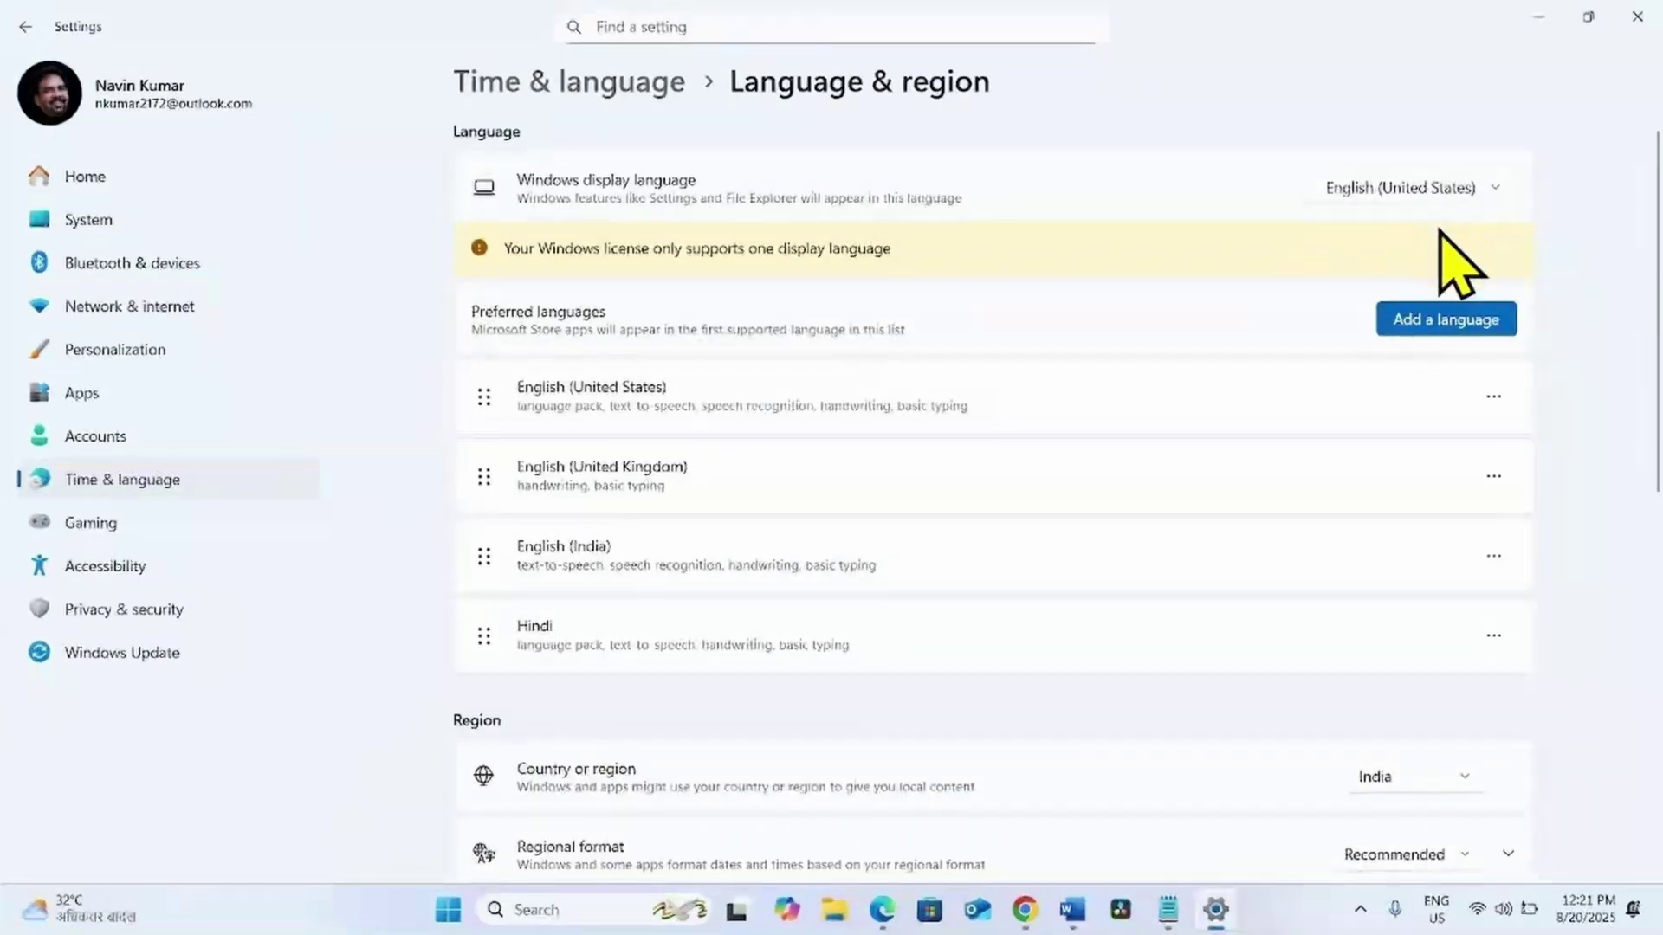
pyautogui.click(1651, 10)
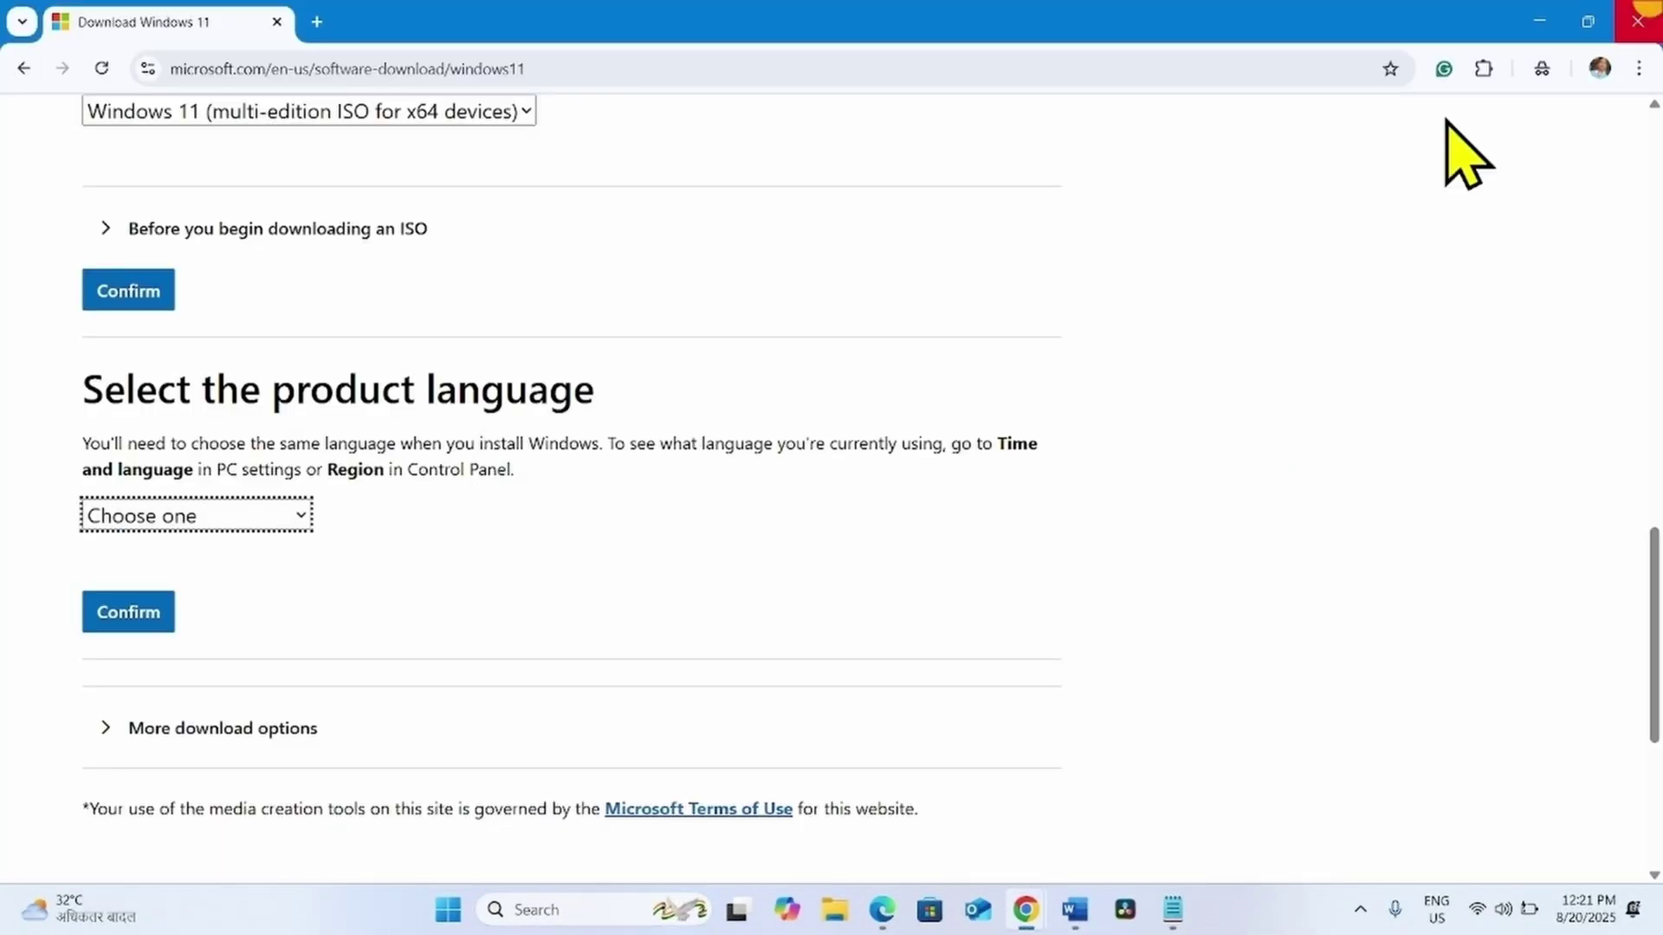
# Step: Confirm English (United States) as the product language and check the 64-bit ISO download's progress
pyautogui.click(185, 517)
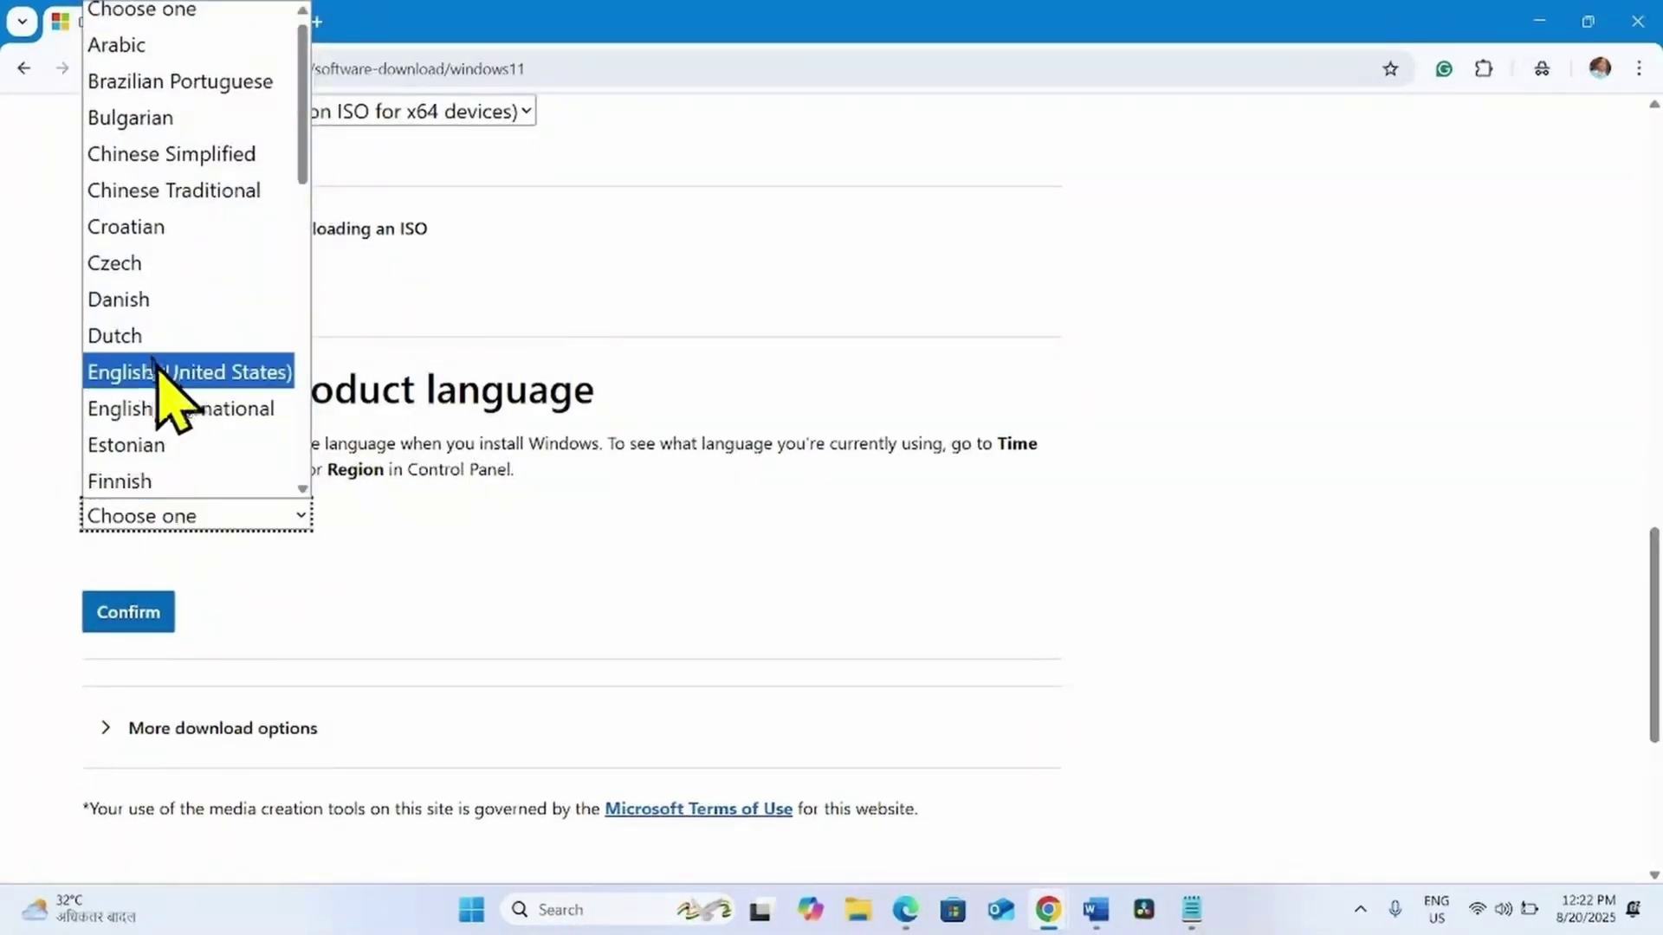
pyautogui.click(159, 374)
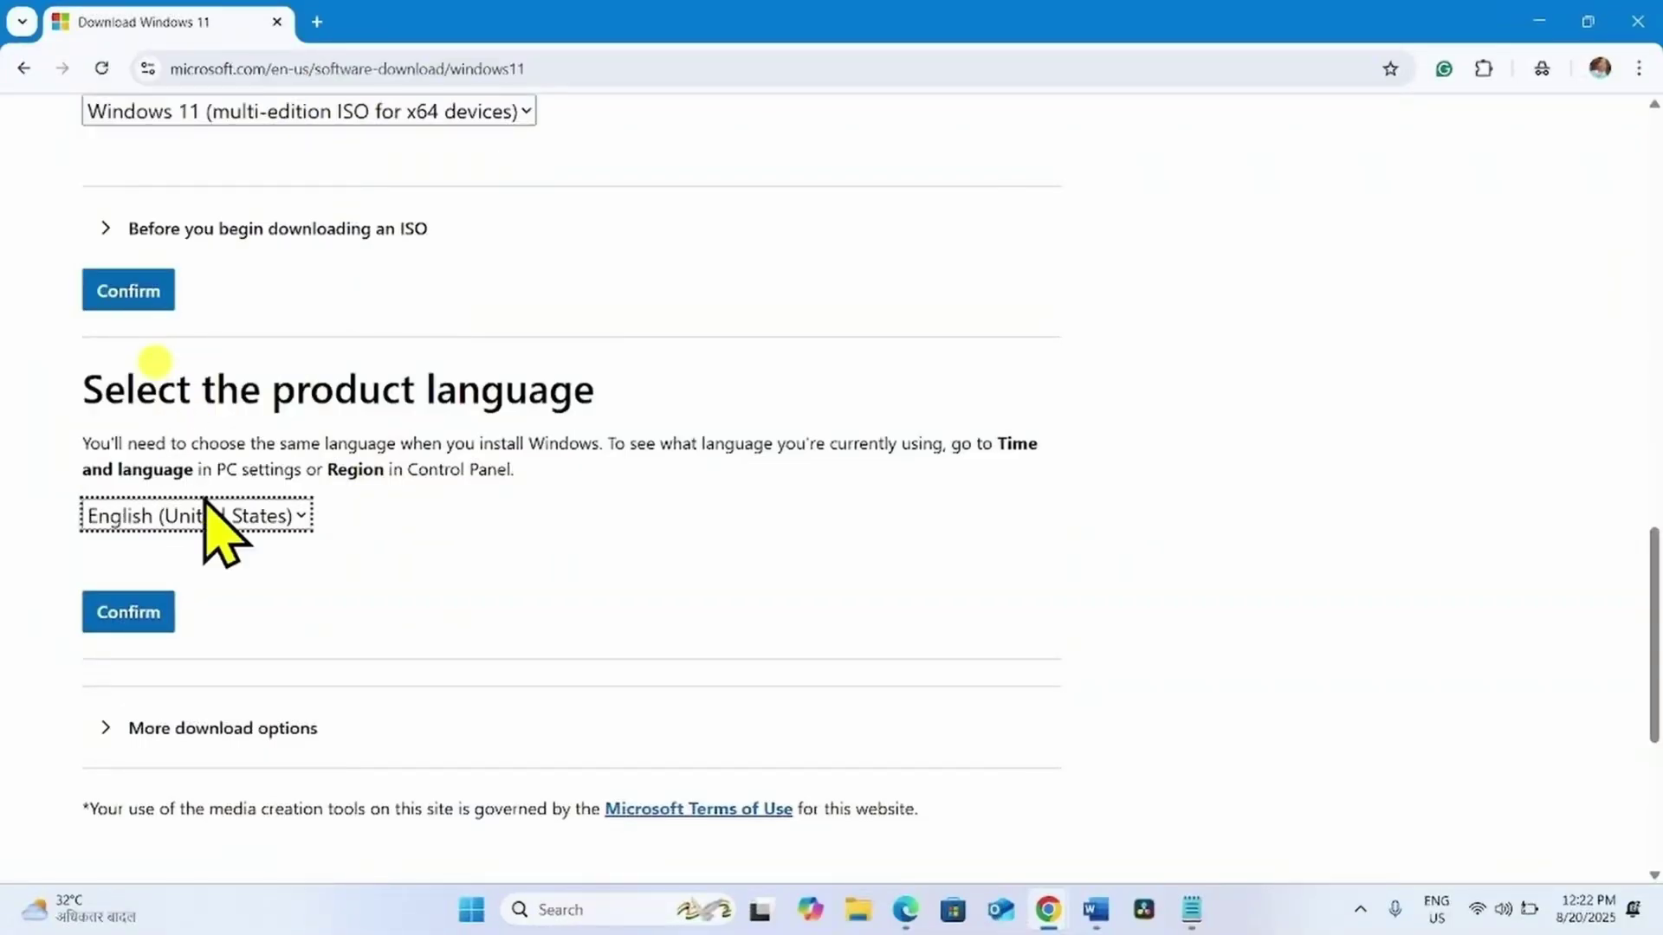
pyautogui.click(105, 611)
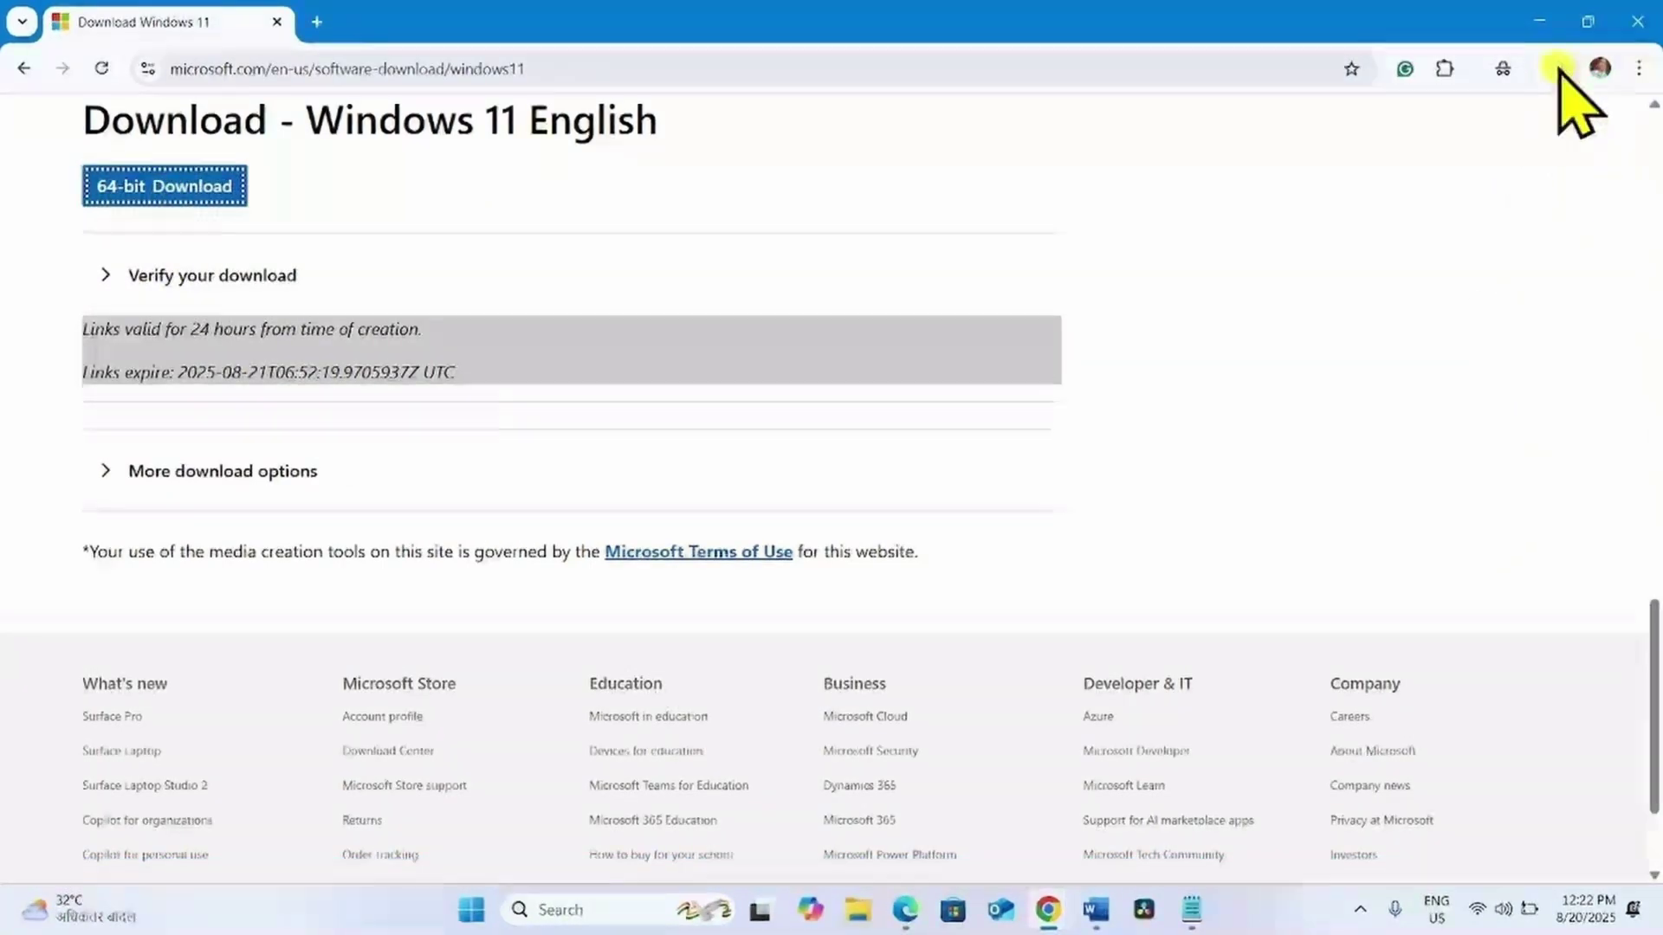
pyautogui.click(1560, 68)
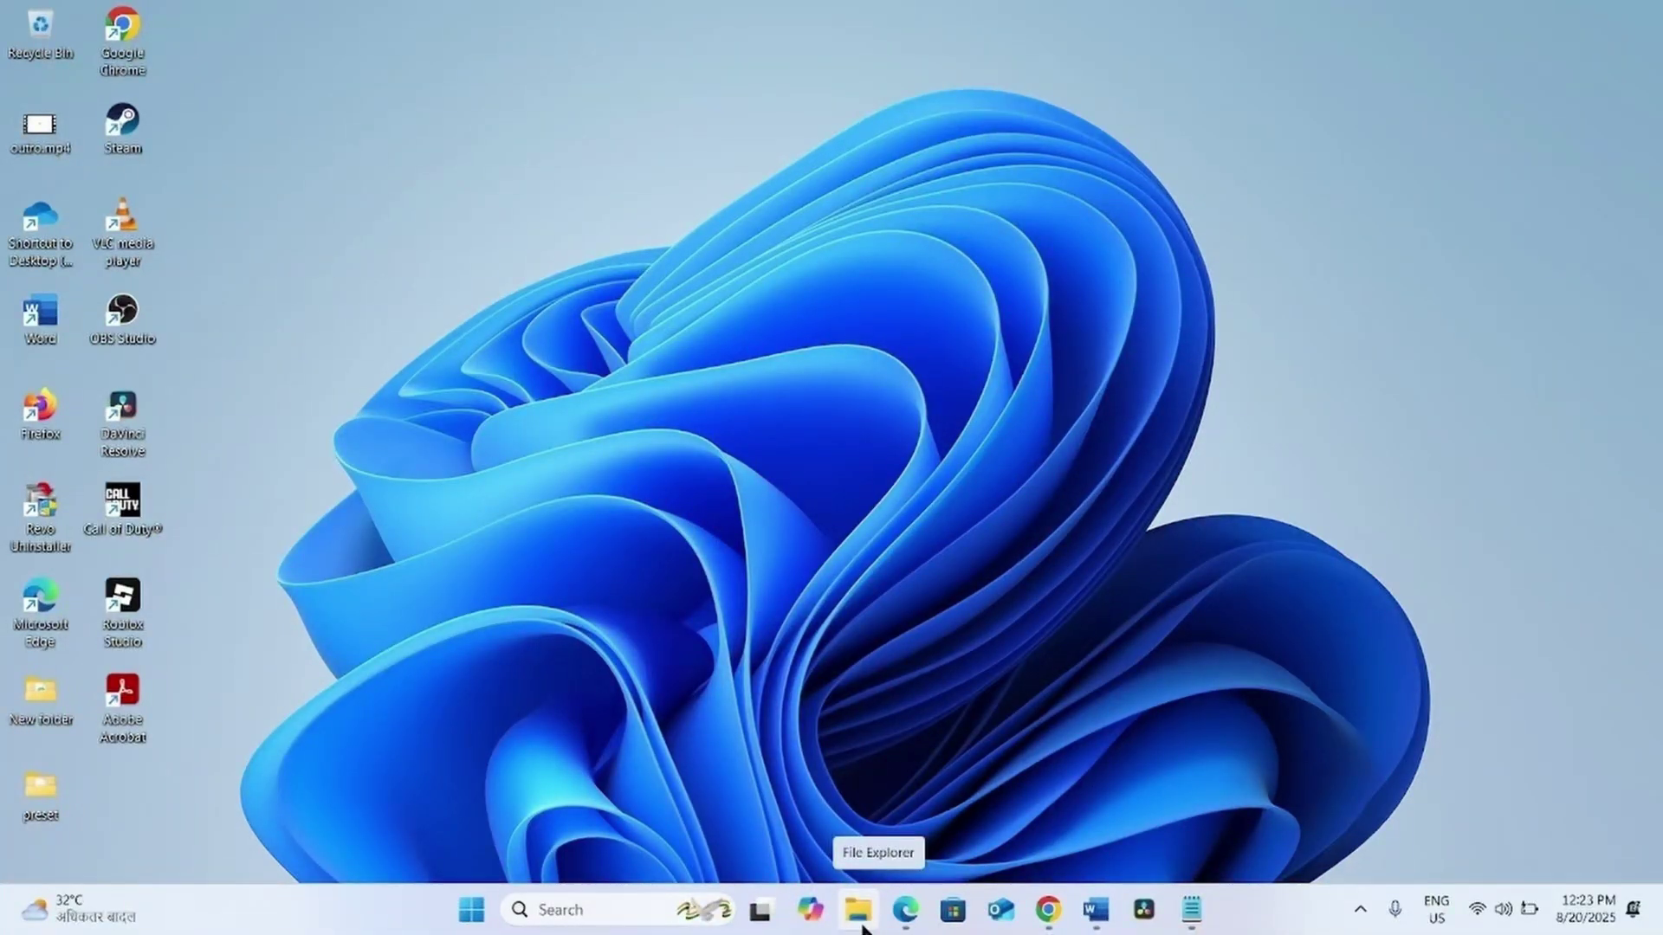
# Step: Mount the downloaded Windows 11 ISO from the Downloads folder as a virtual drive
pyautogui.click(861, 923)
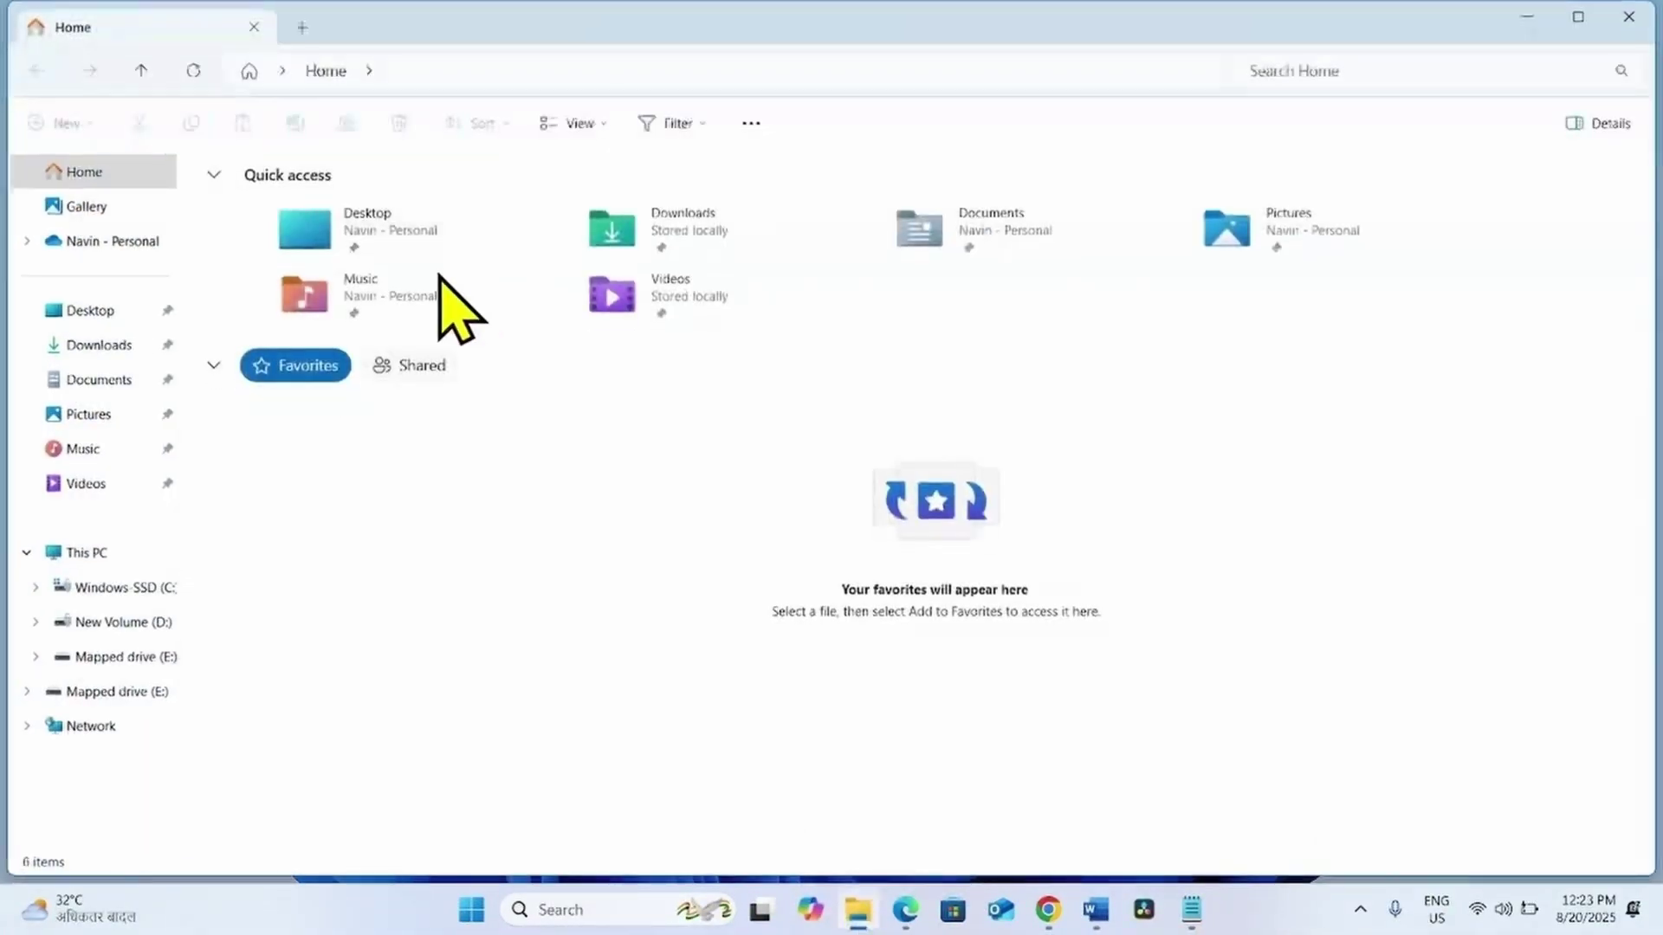
pyautogui.click(68, 346)
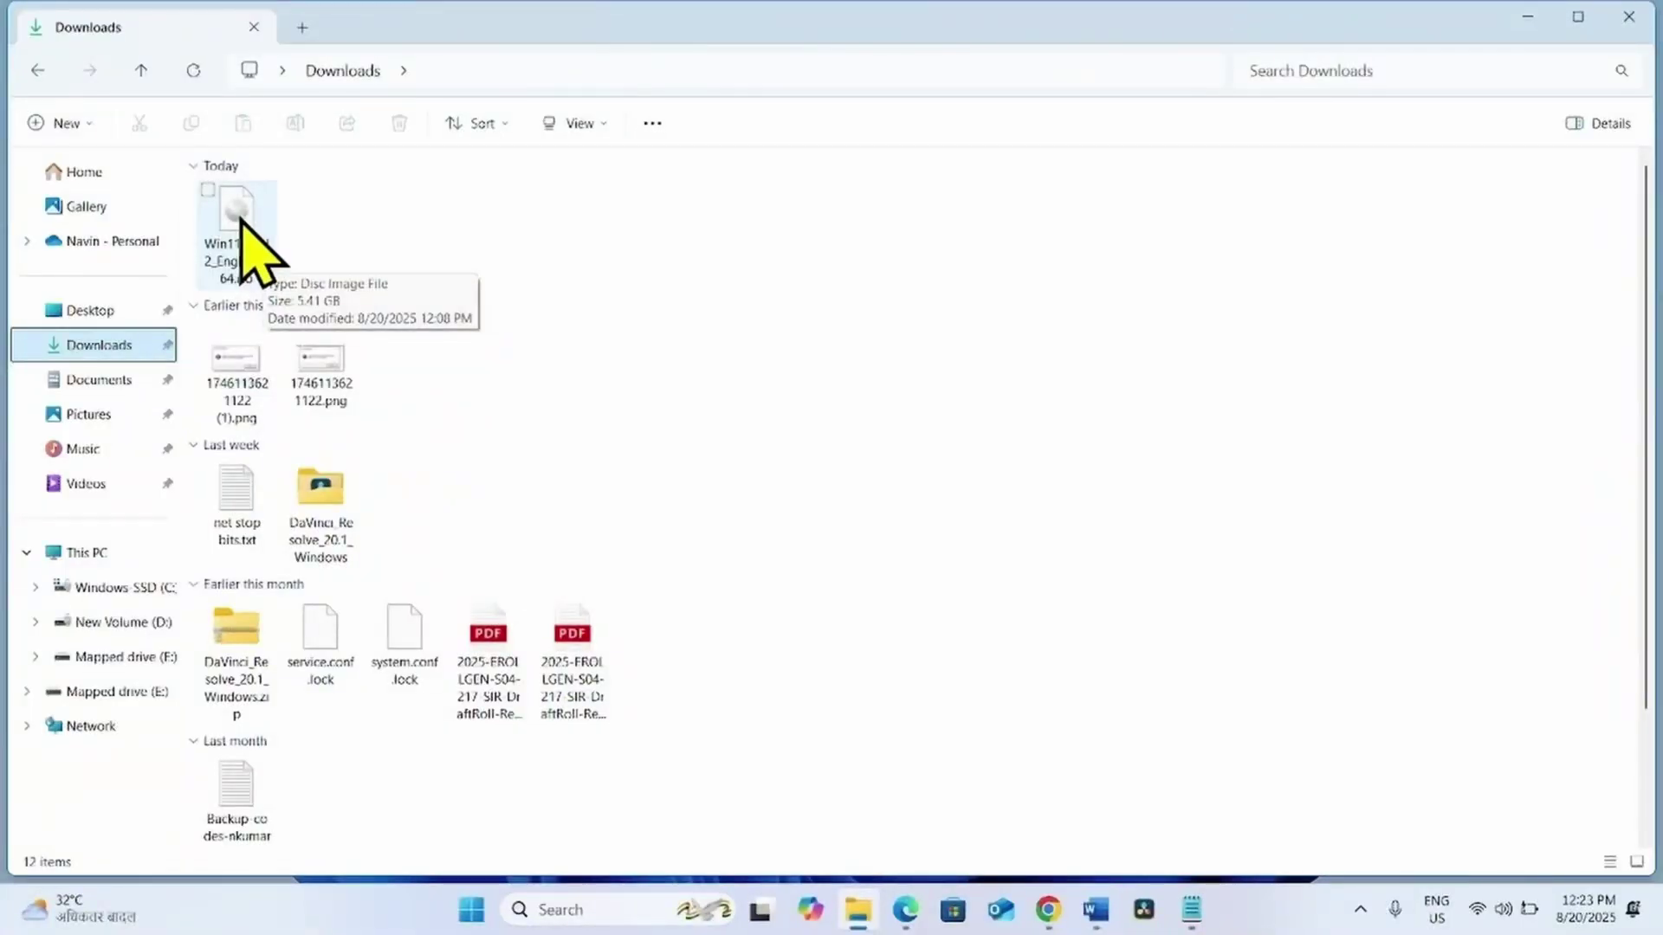
pyautogui.click(241, 224)
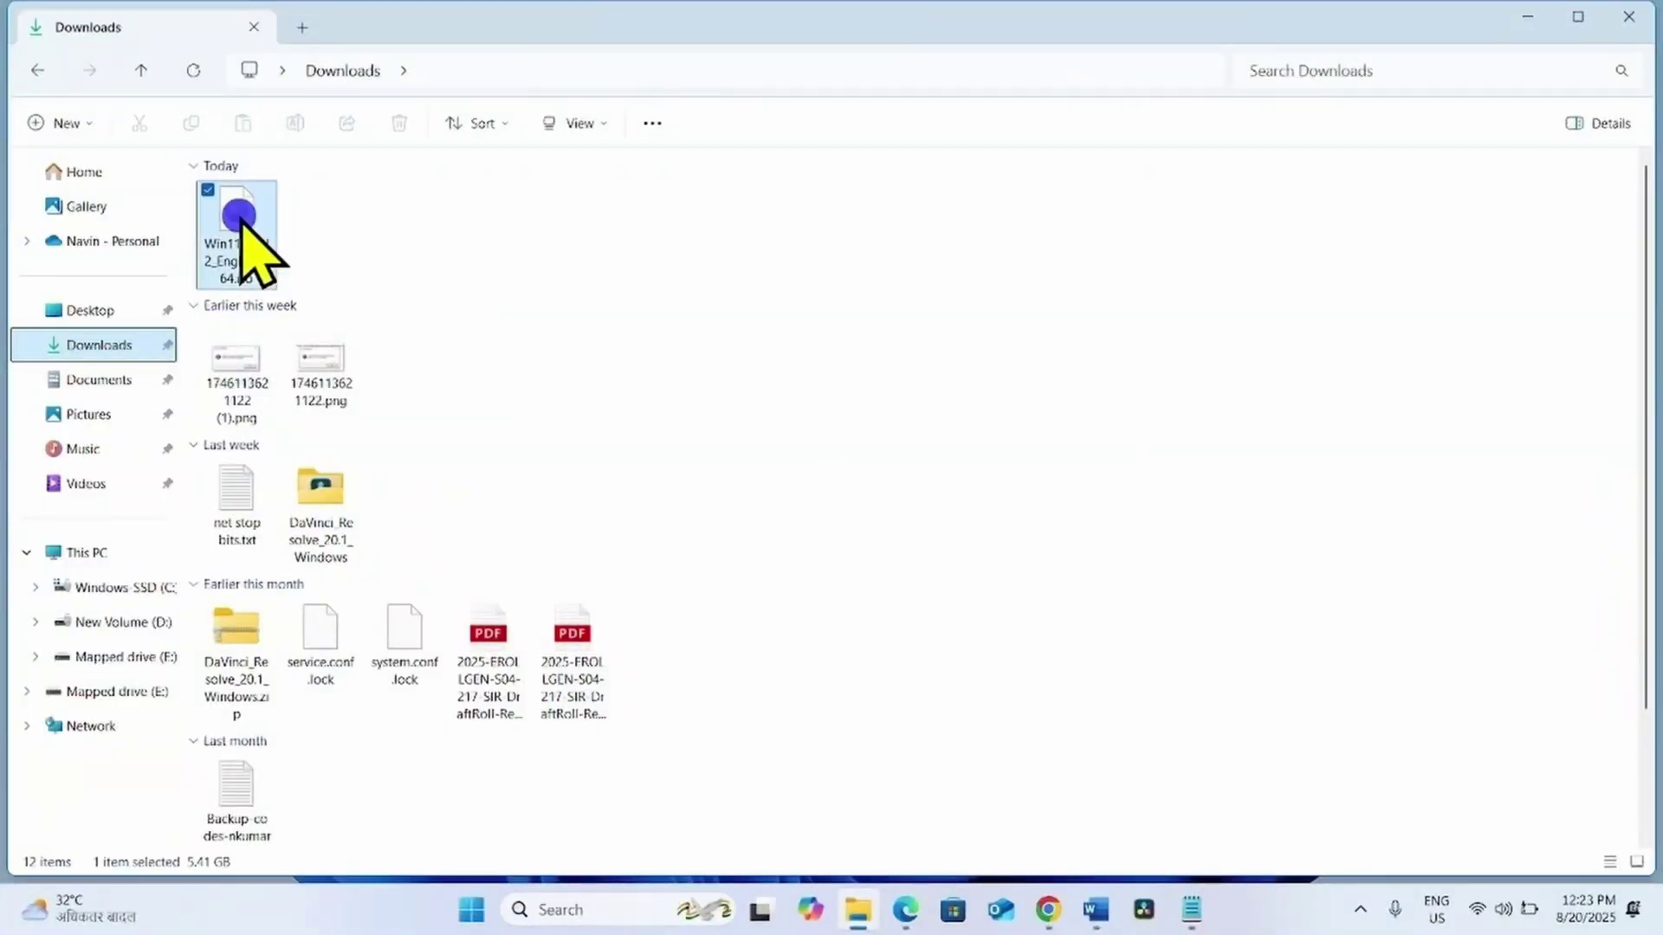
pyautogui.rightClick(242, 227)
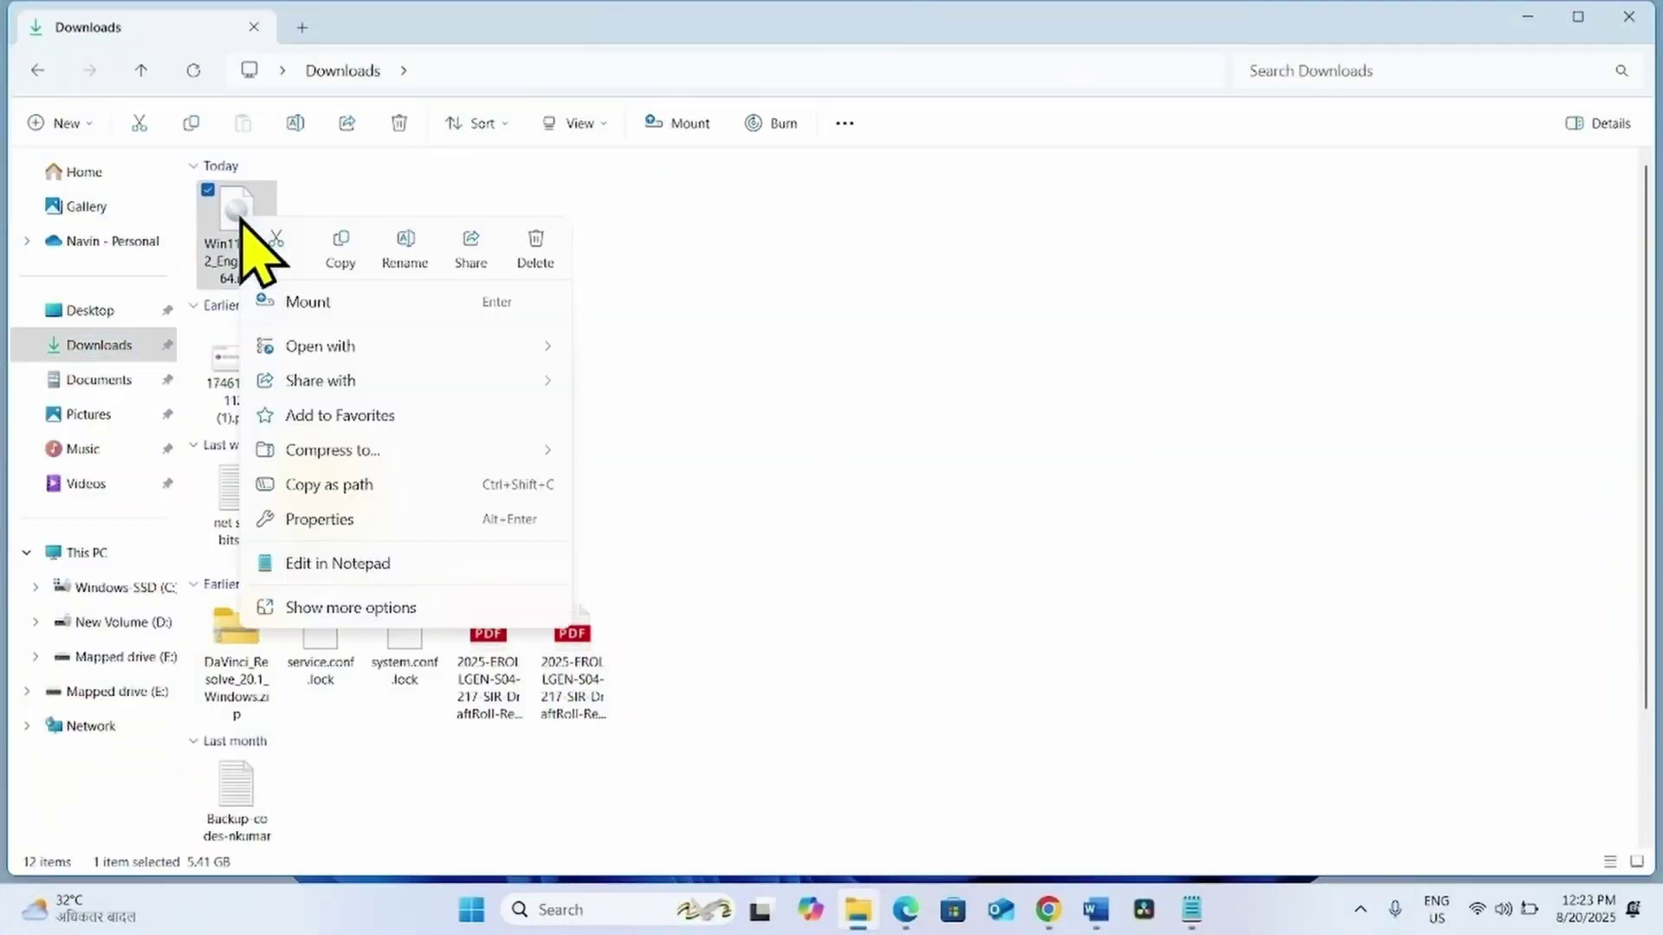
pyautogui.click(305, 311)
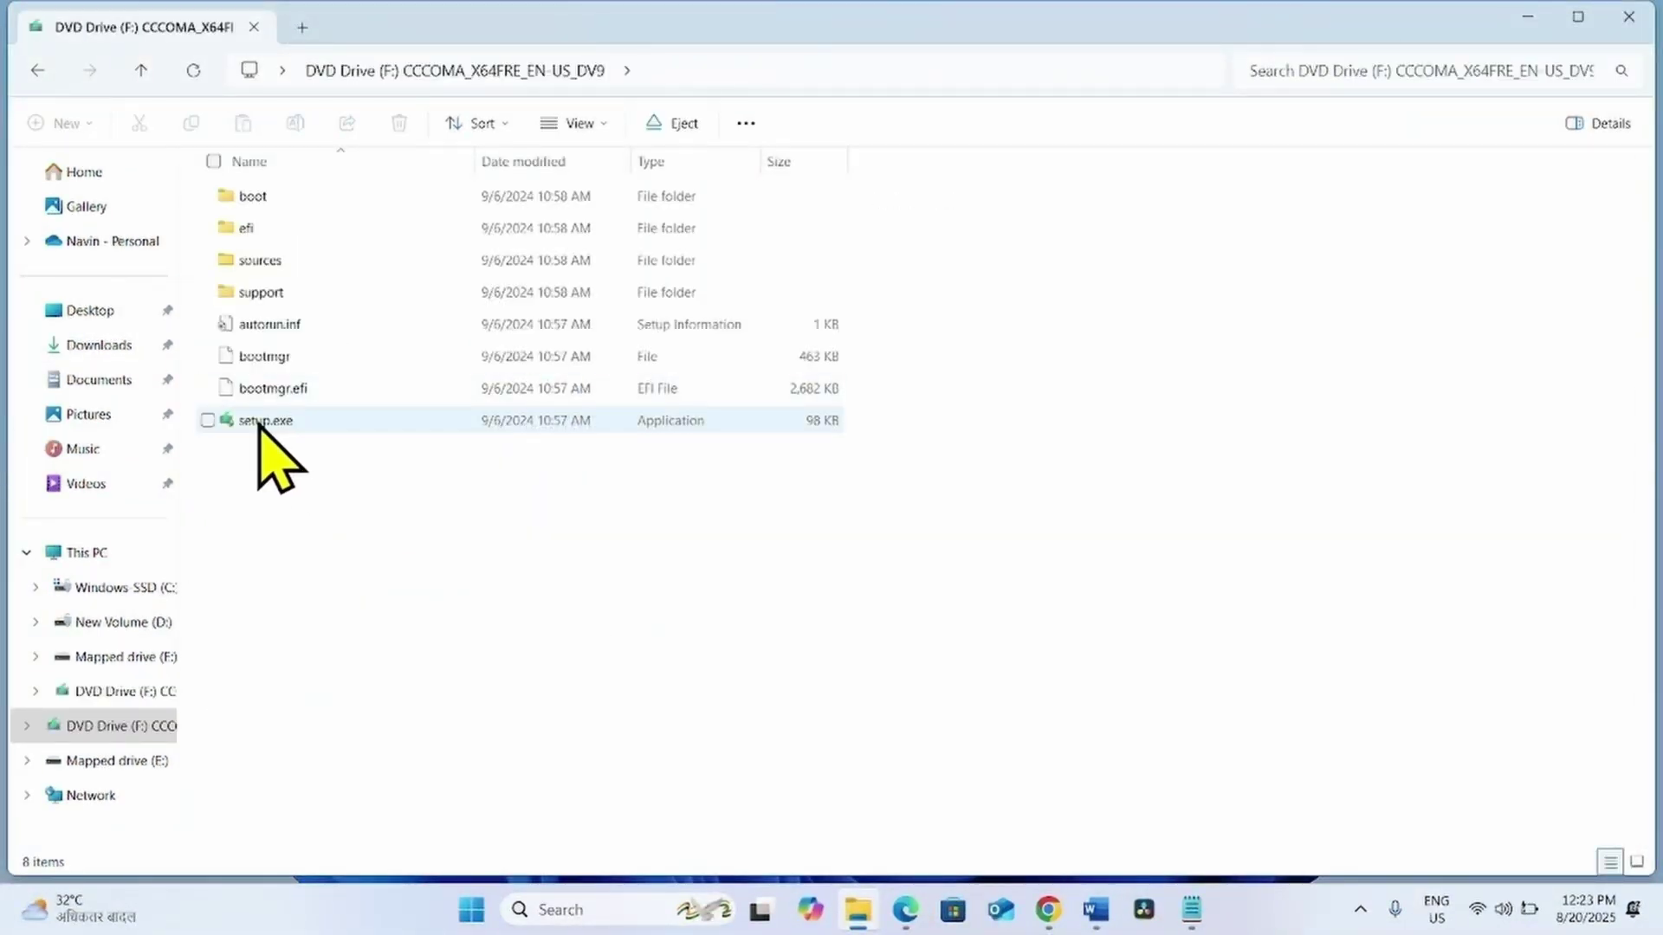
# Step: Run setup.exe from the mounted drive with administrator approval, then close the Explorer window
pyautogui.rightClick(258, 422)
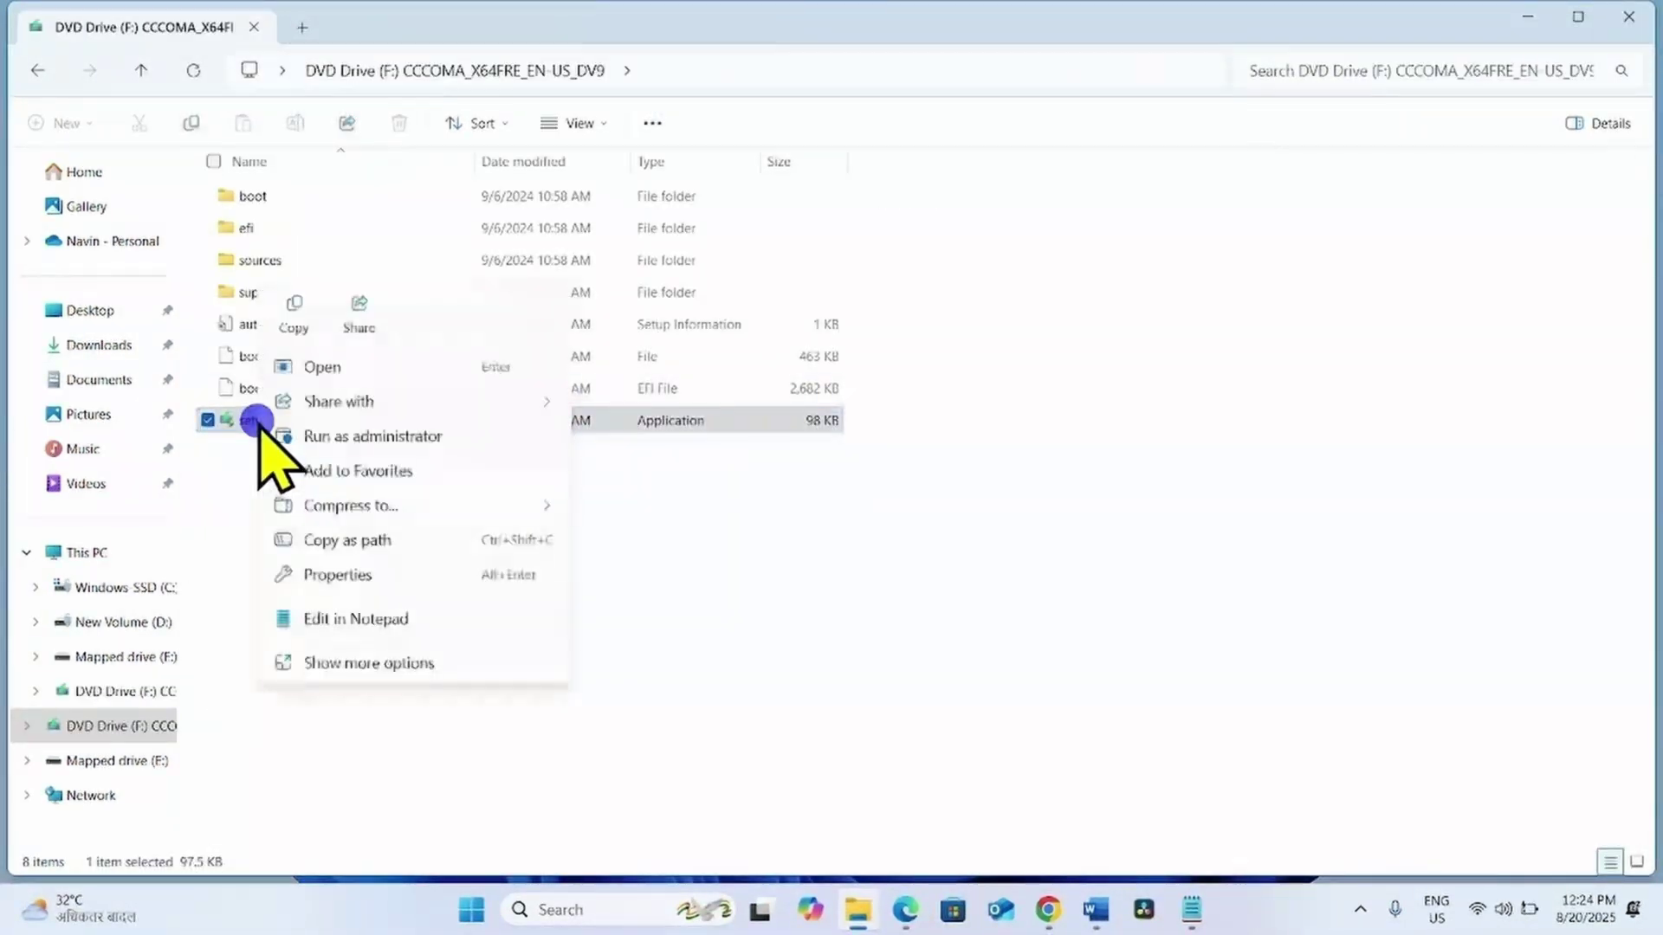
pyautogui.click(320, 366)
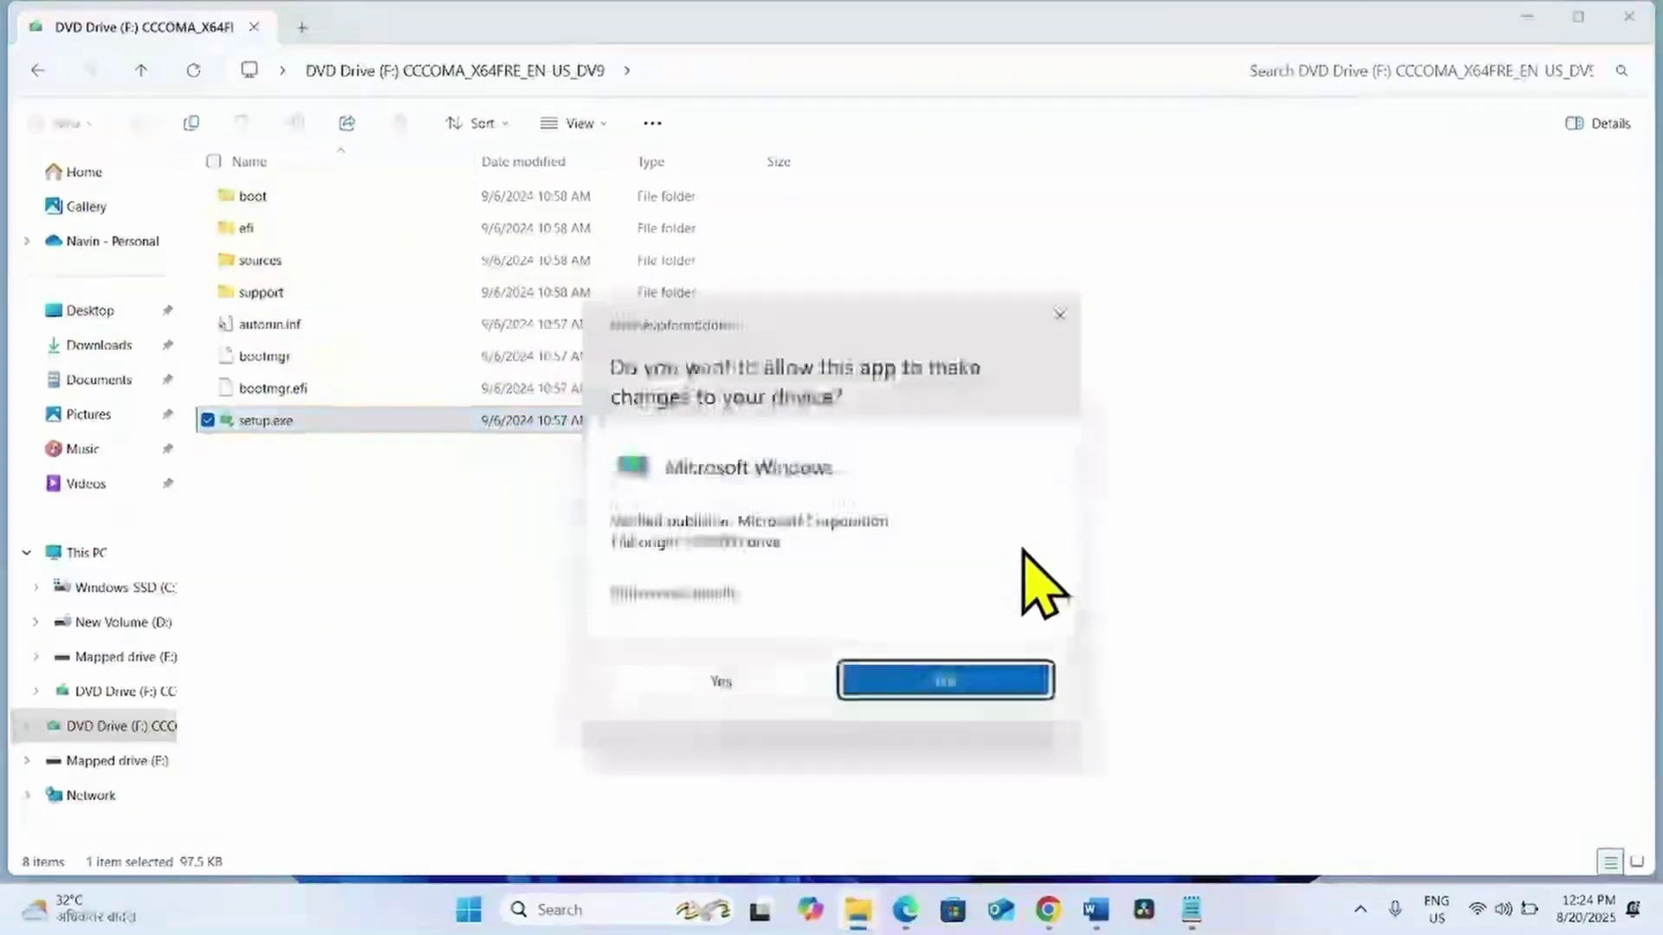
pyautogui.click(715, 683)
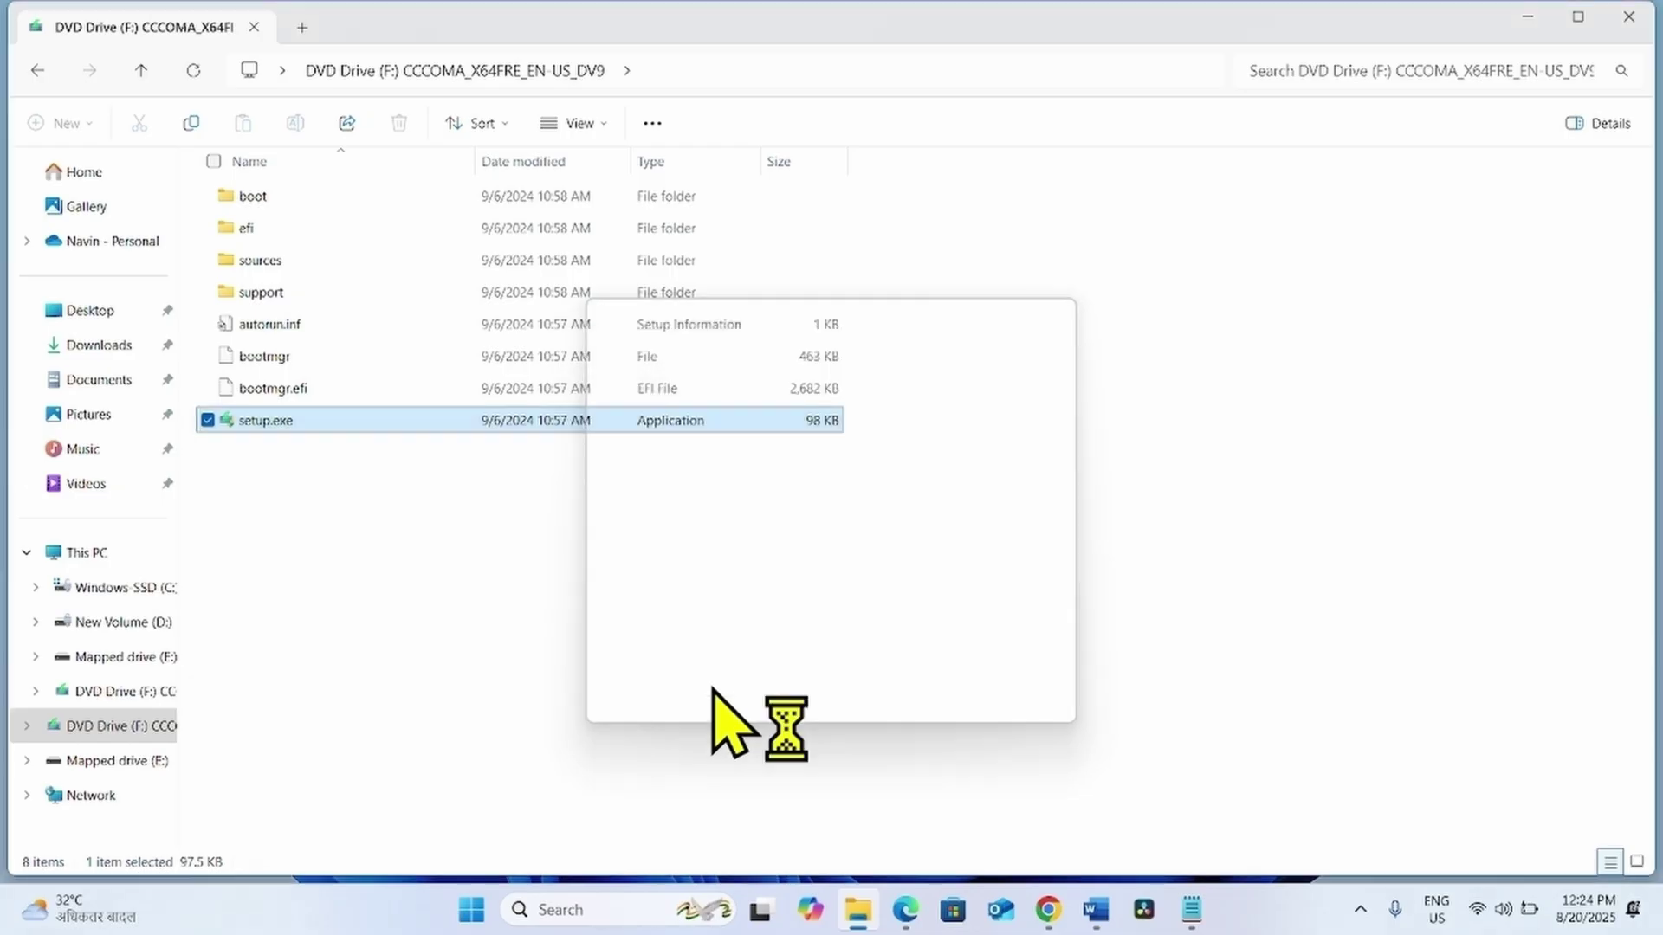
pyautogui.click(1633, 26)
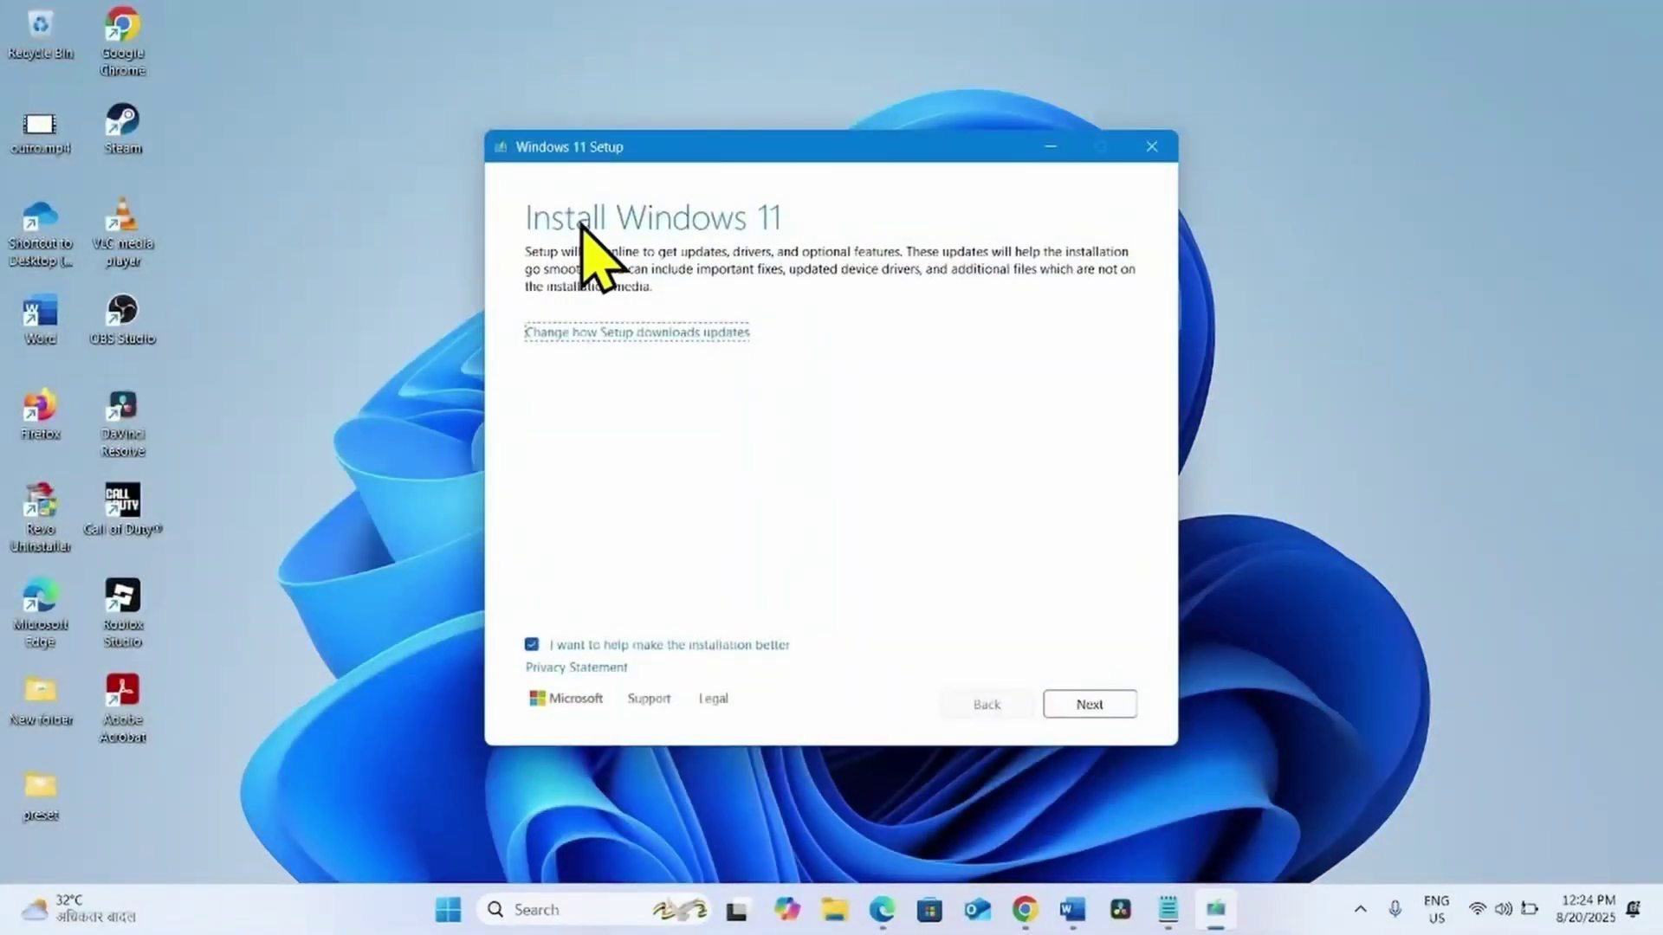
# Step: Move past the first Setup screen, accept the license terms, and install keeping personal files and apps
pyautogui.click(1082, 708)
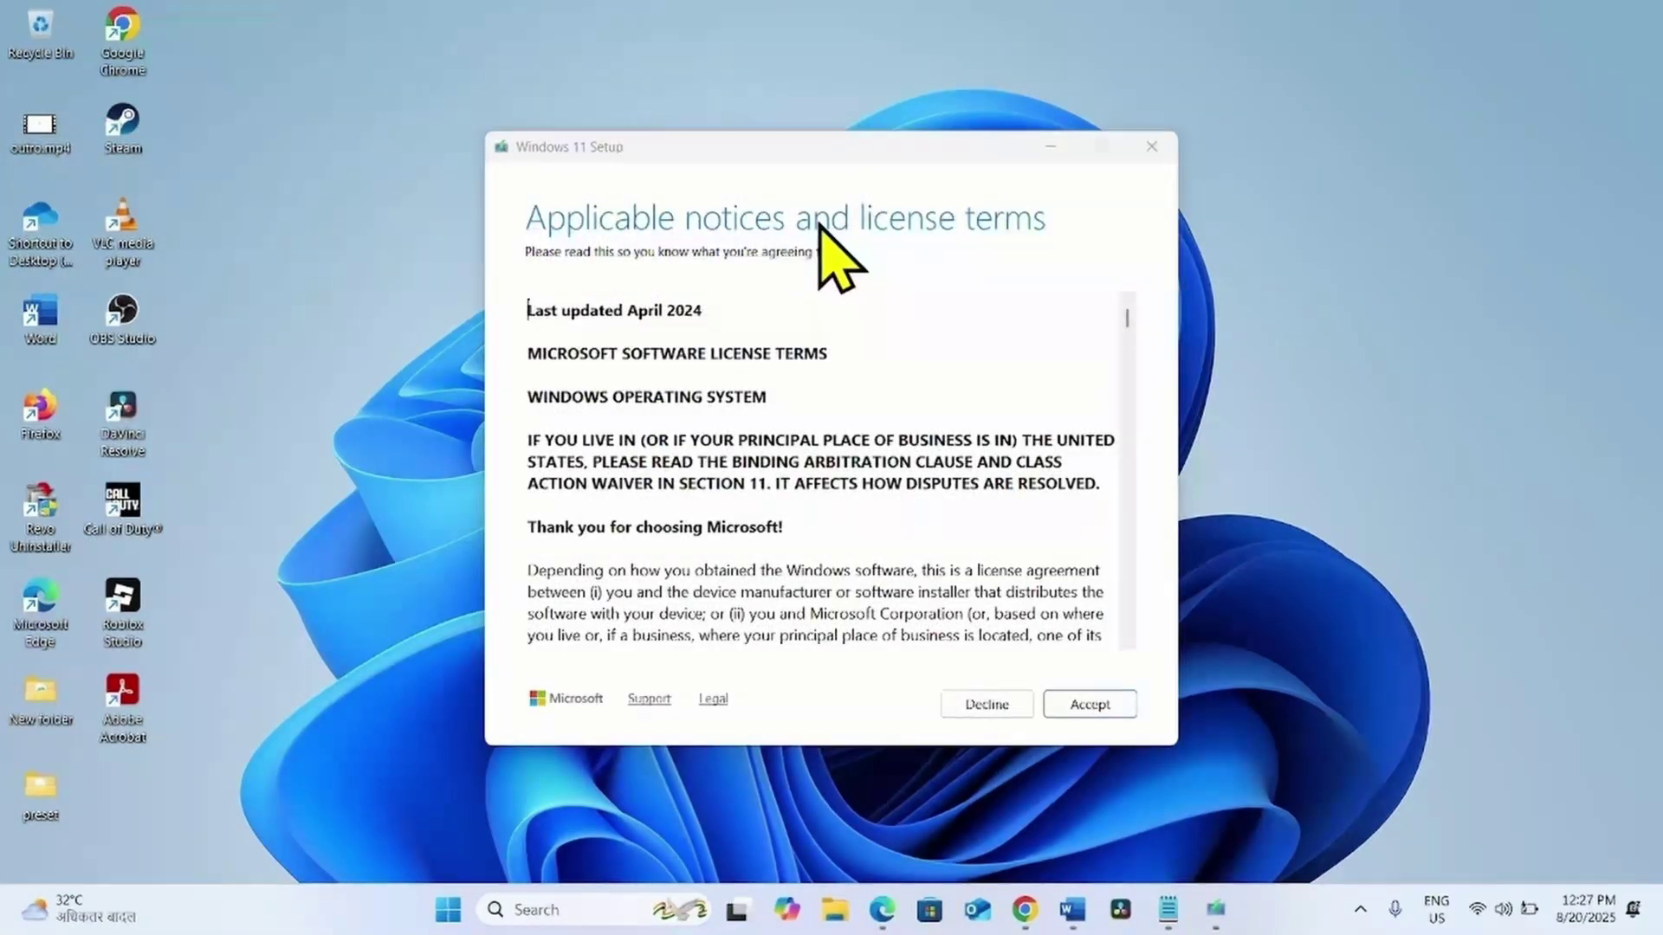
pyautogui.click(1074, 707)
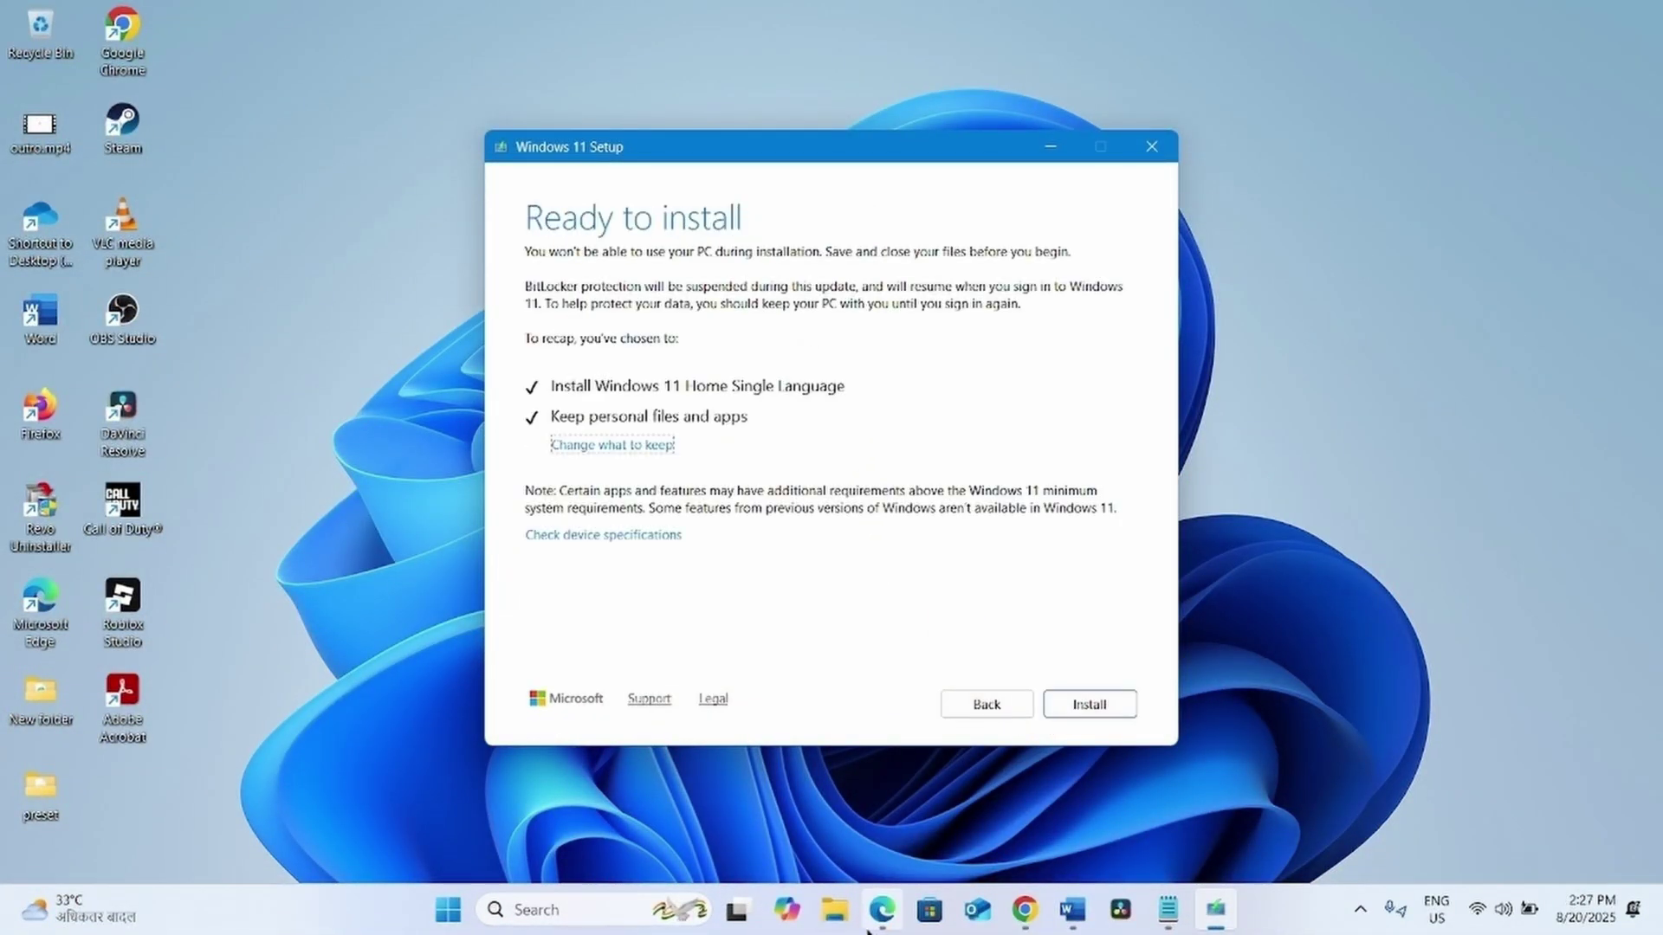
pyautogui.click(1090, 705)
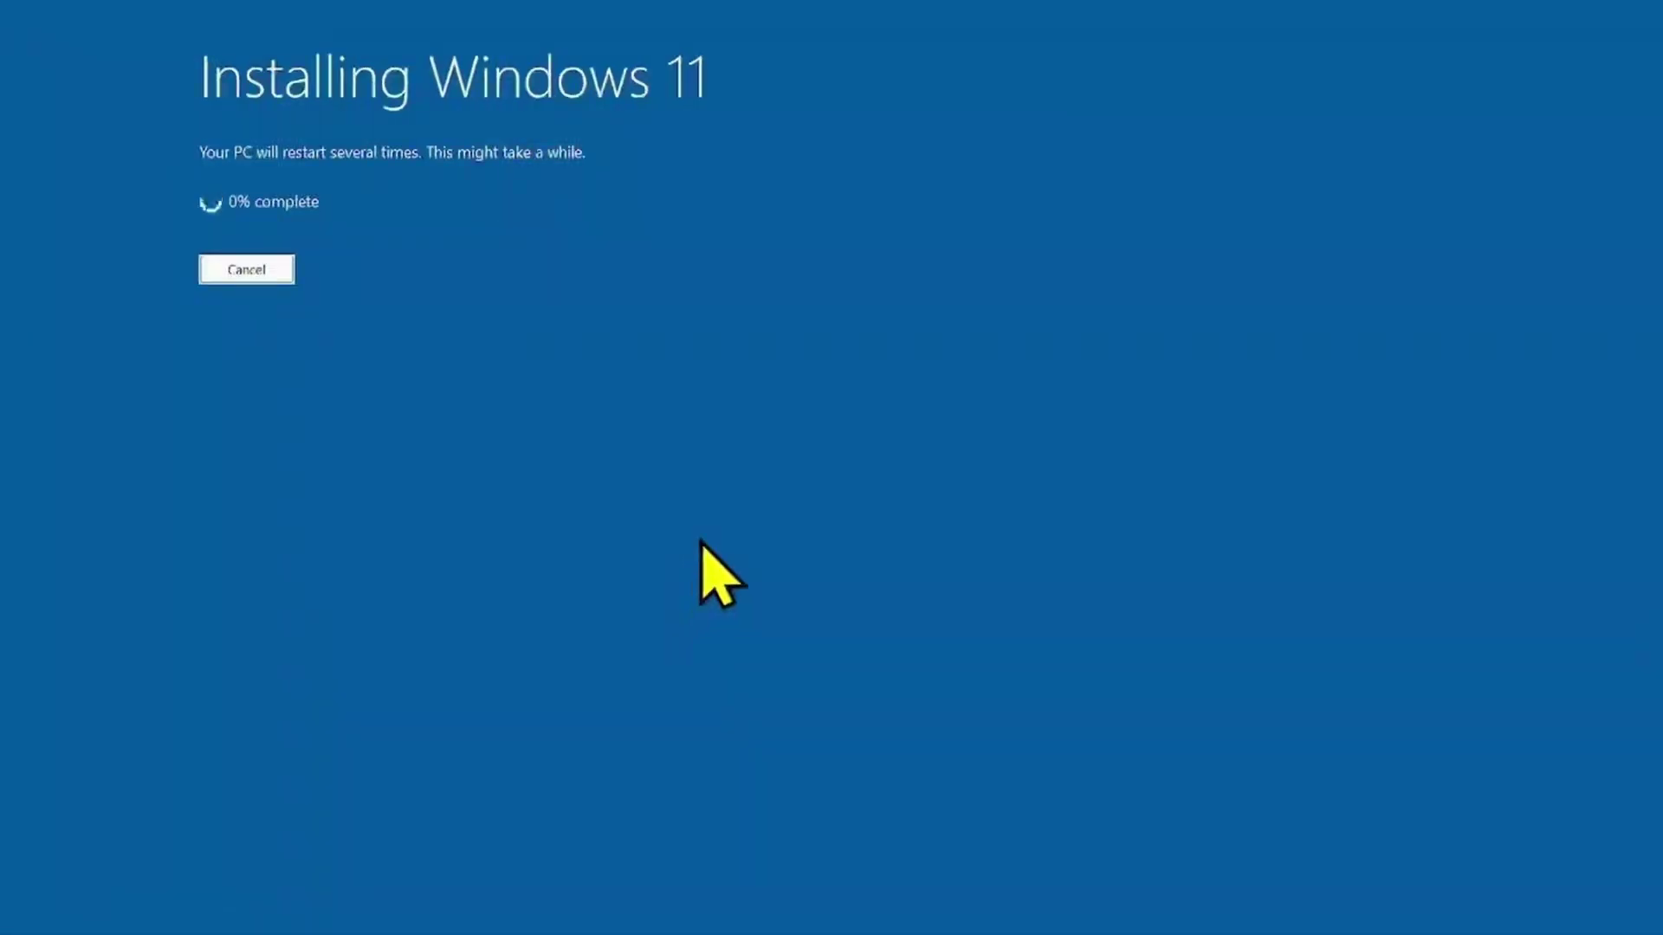